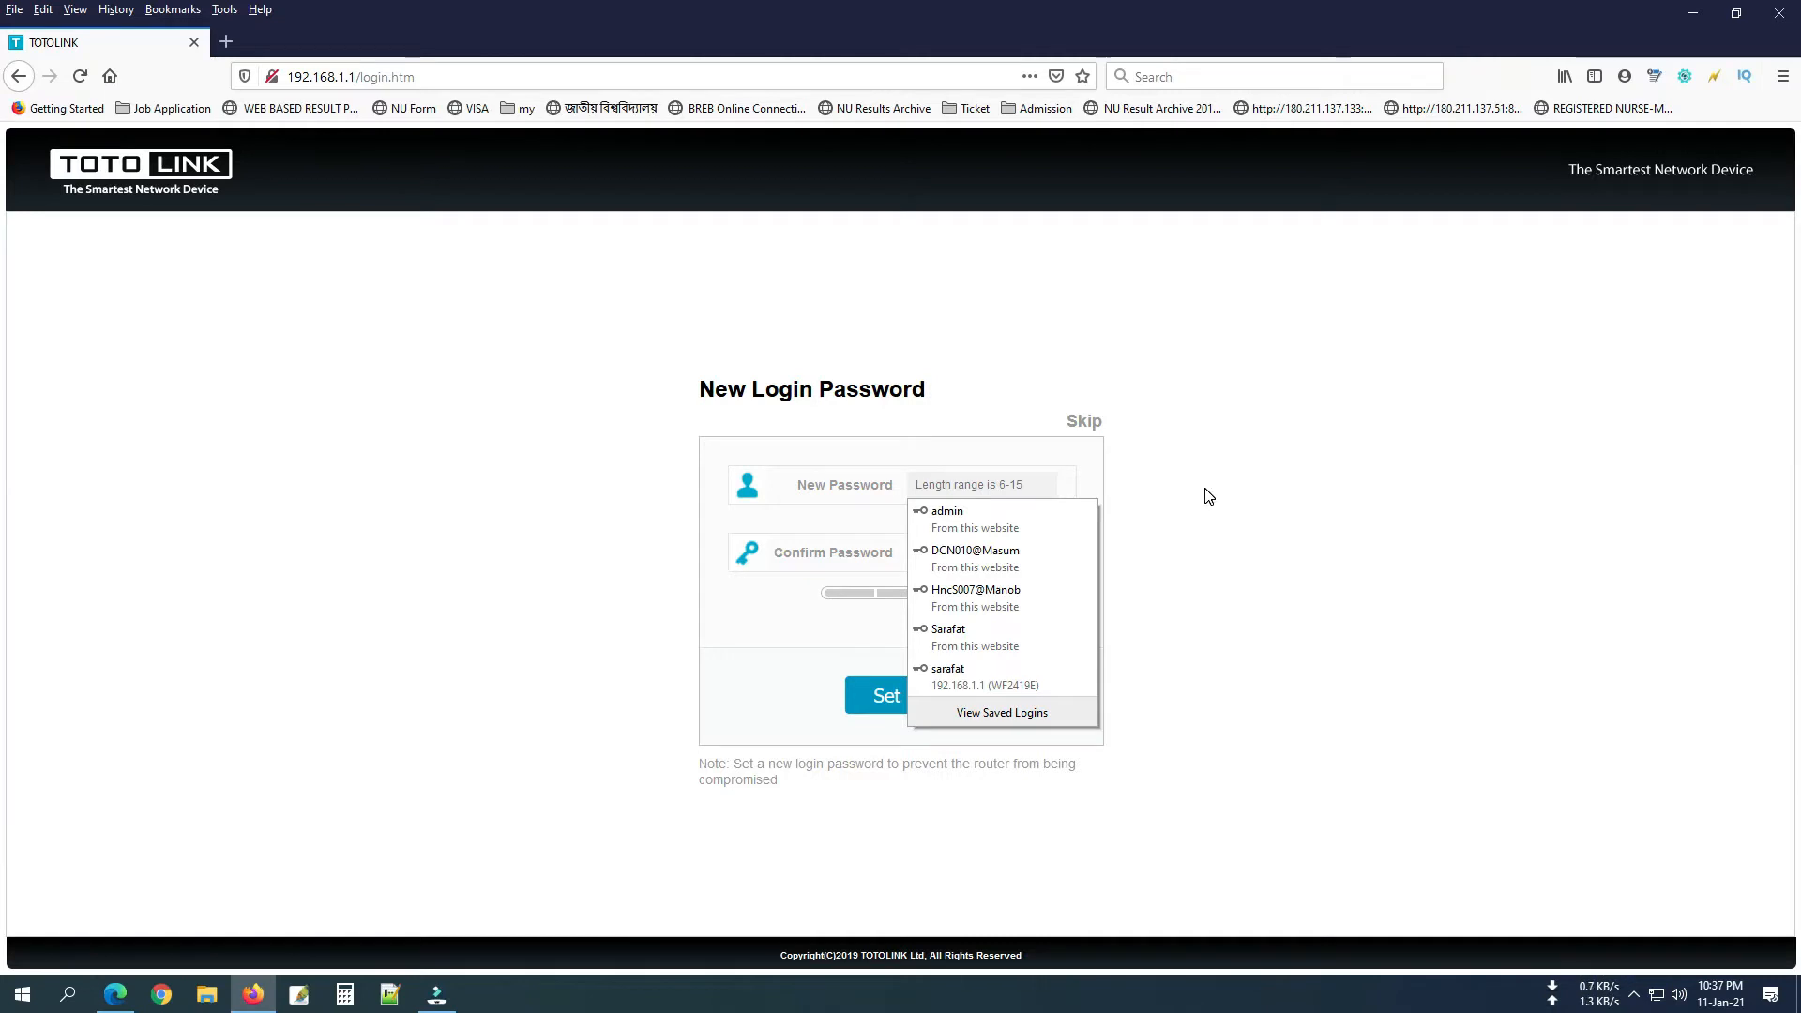
Enter and confirm a new admin login password, then submit it.
type("••")
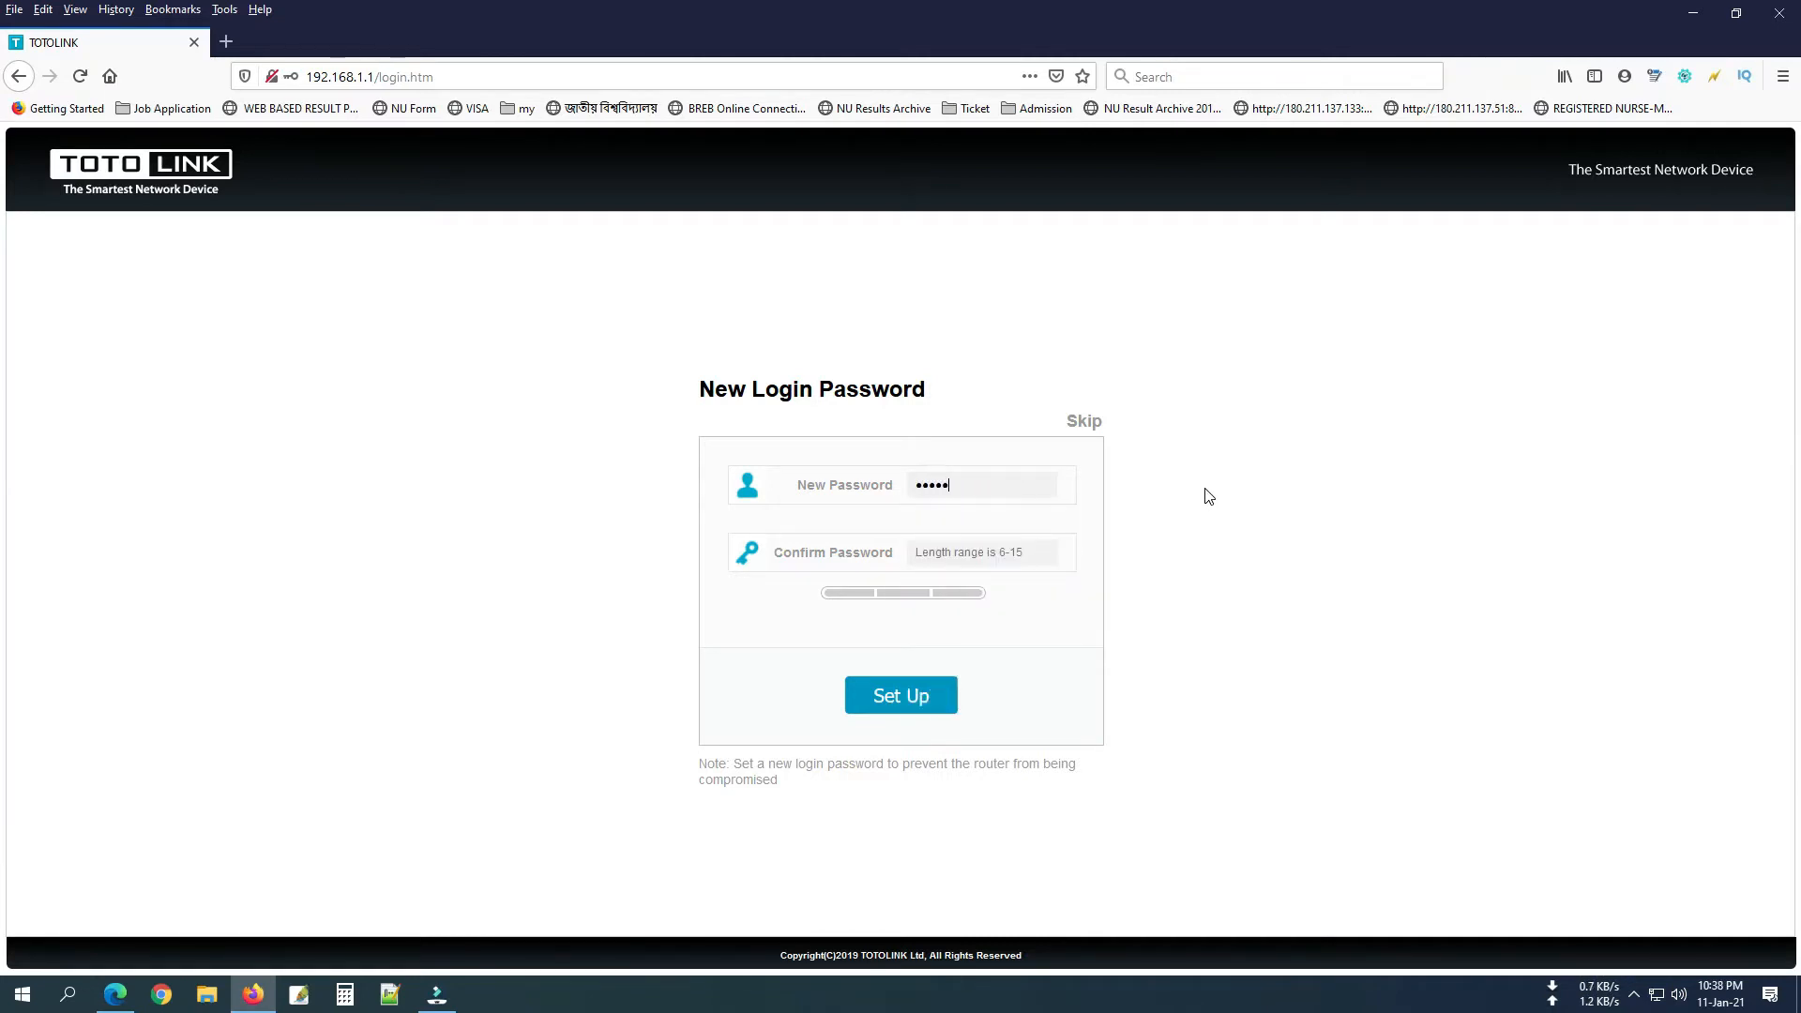
key("Tab")
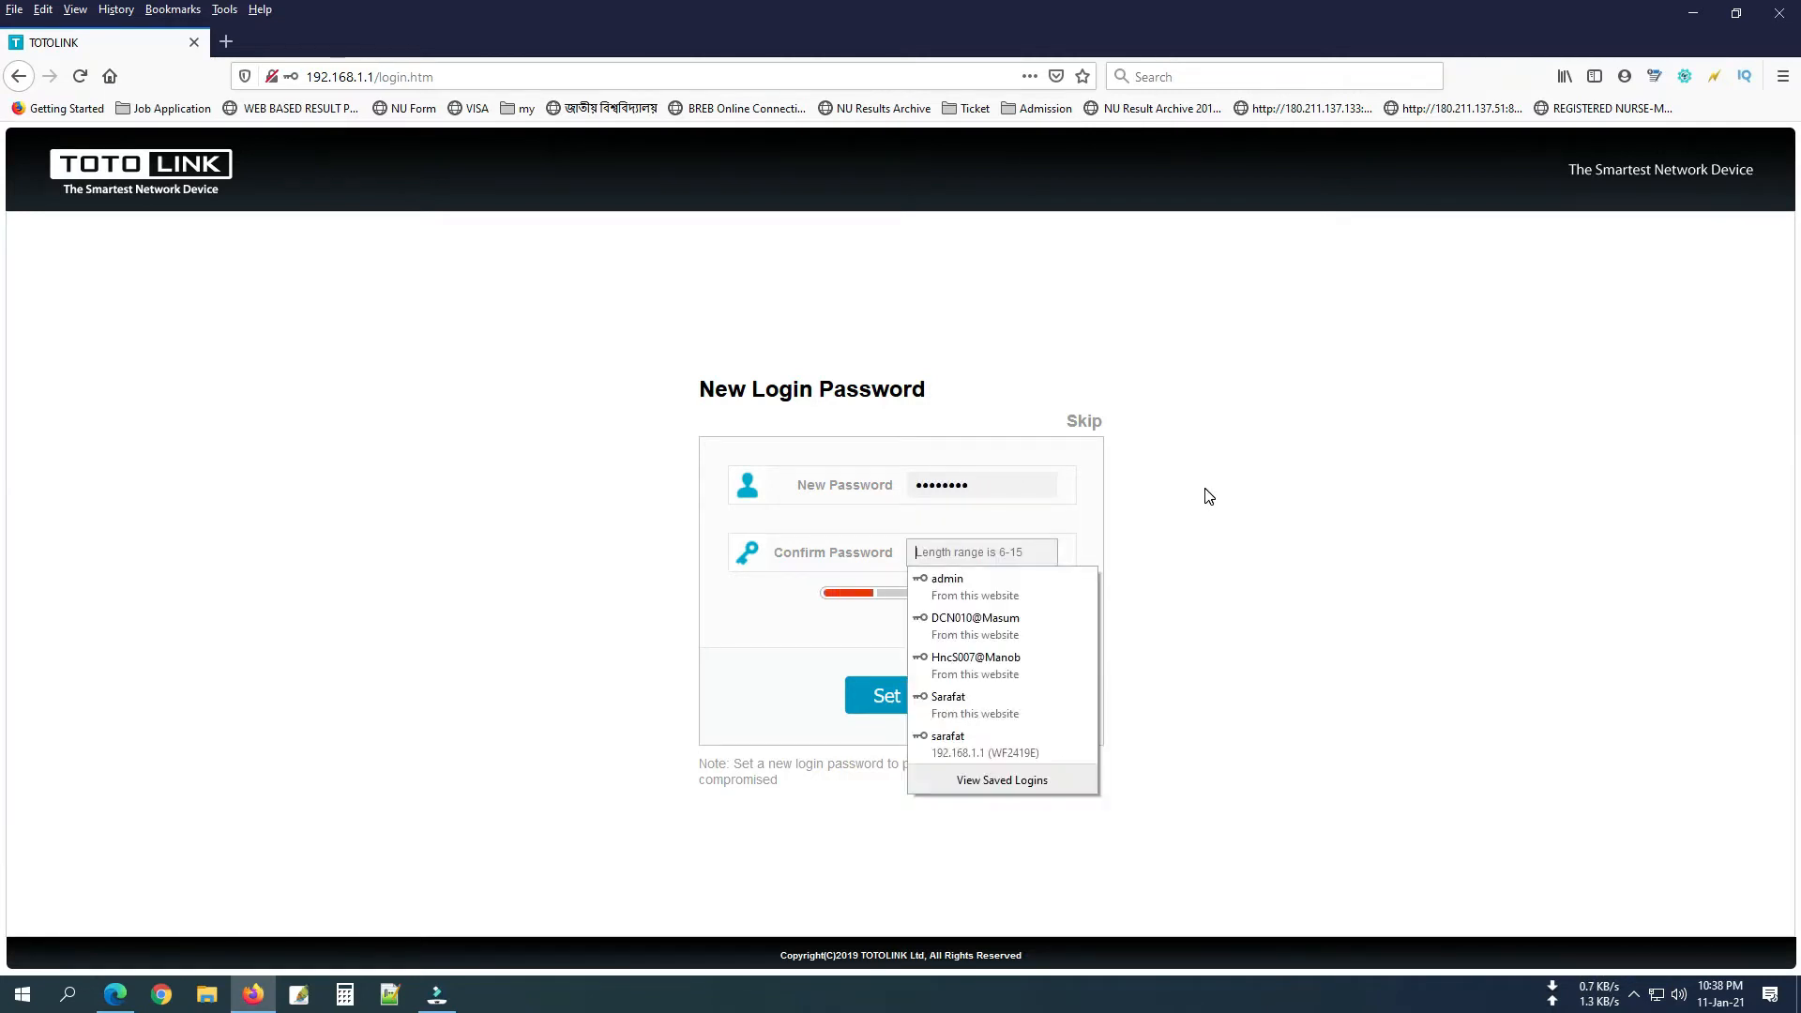
type("•••••••")
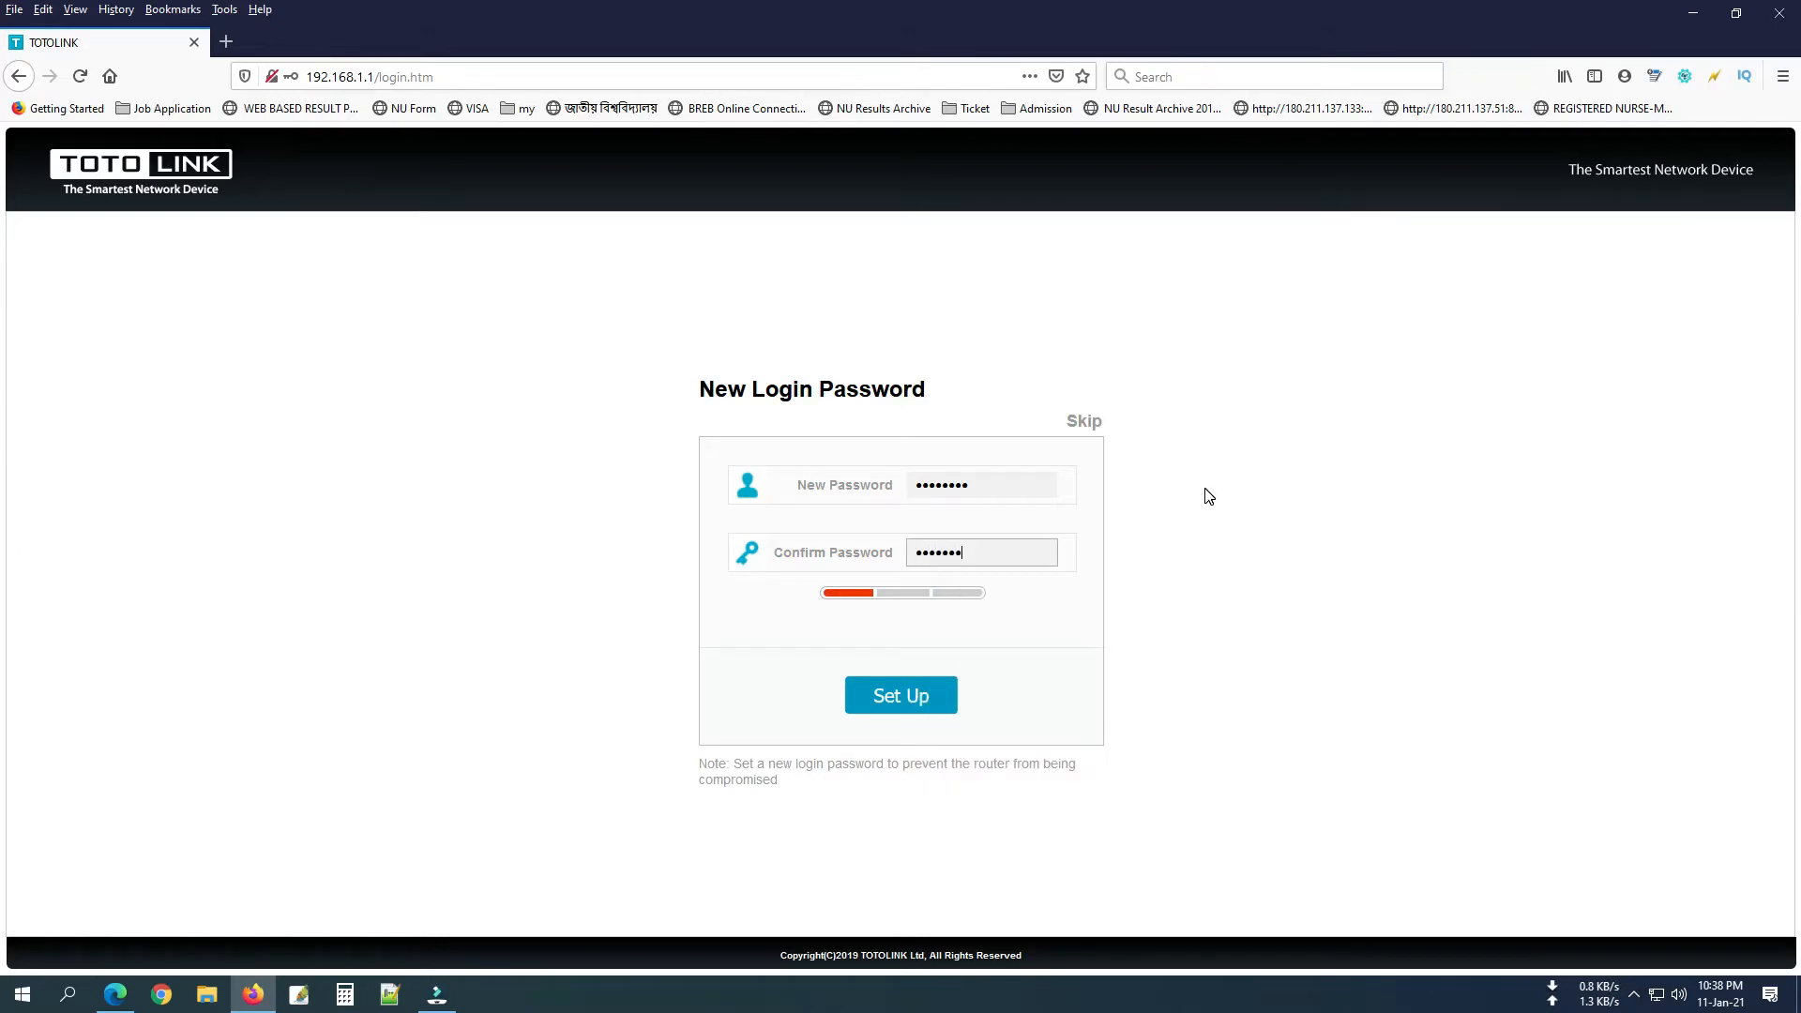
left_click(901, 695)
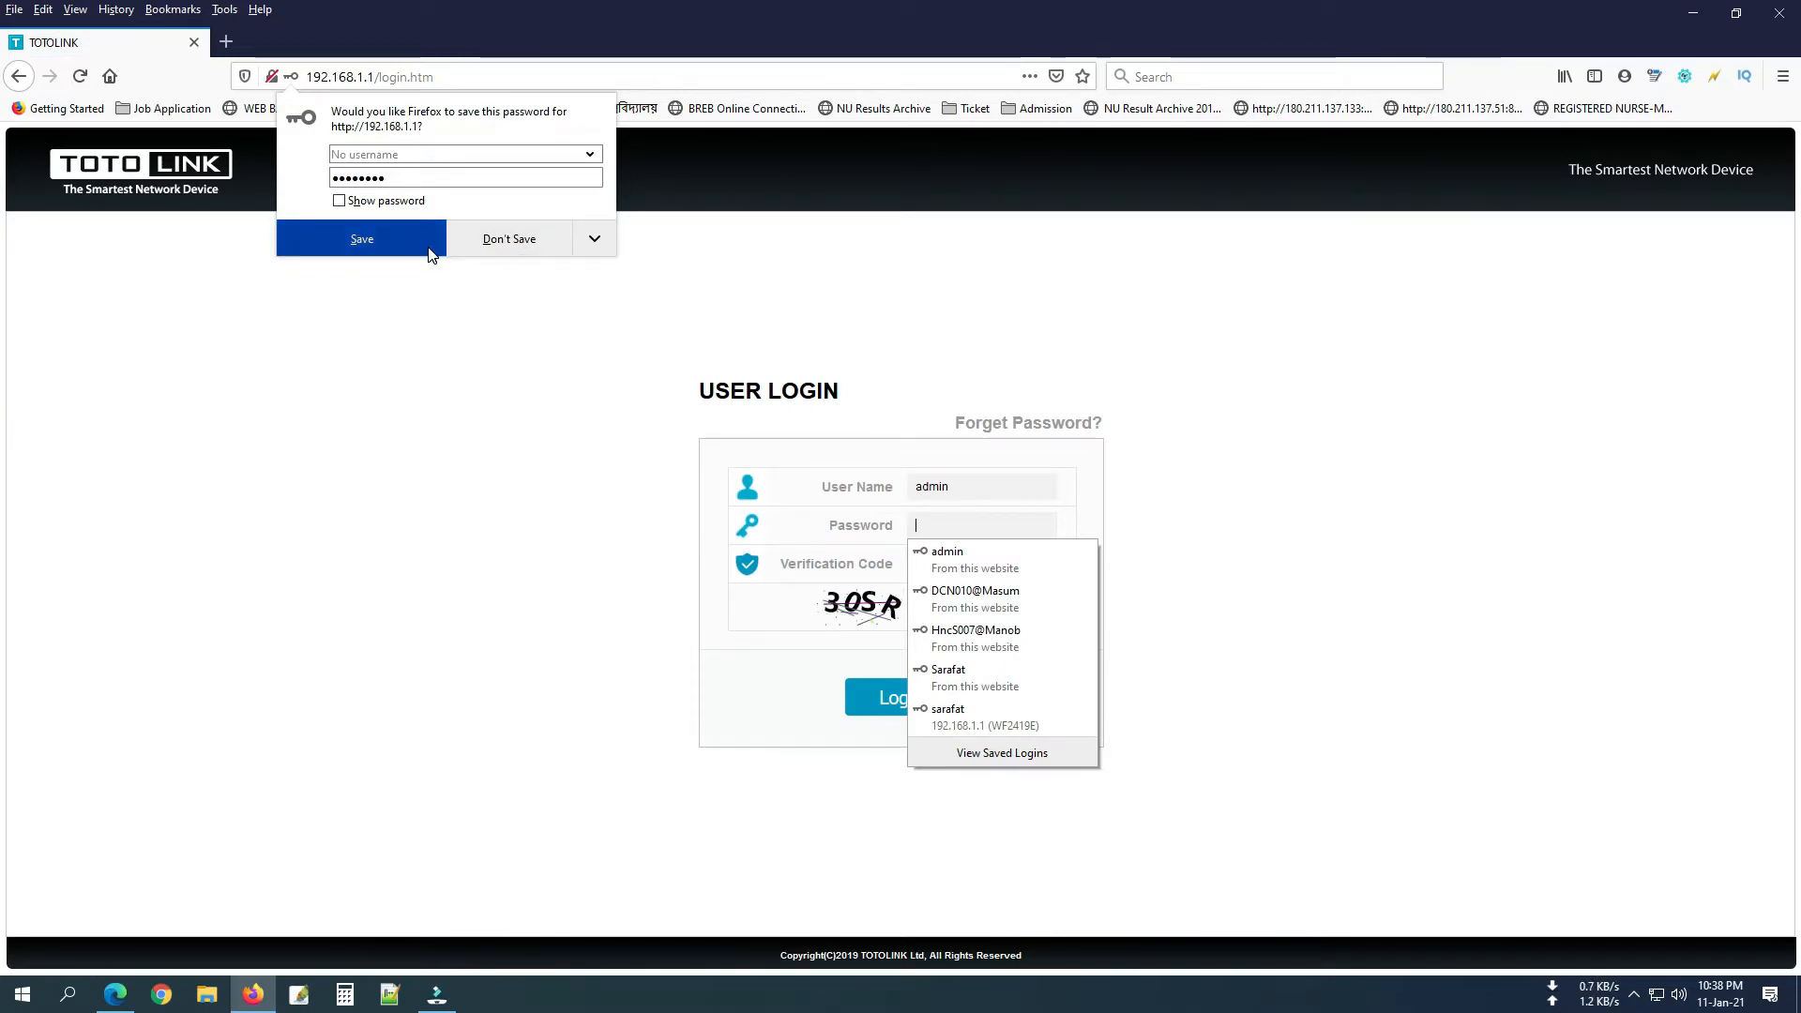
Dismiss the password-saving prompt and log in with the new password and verification code.
left_click(362, 240)
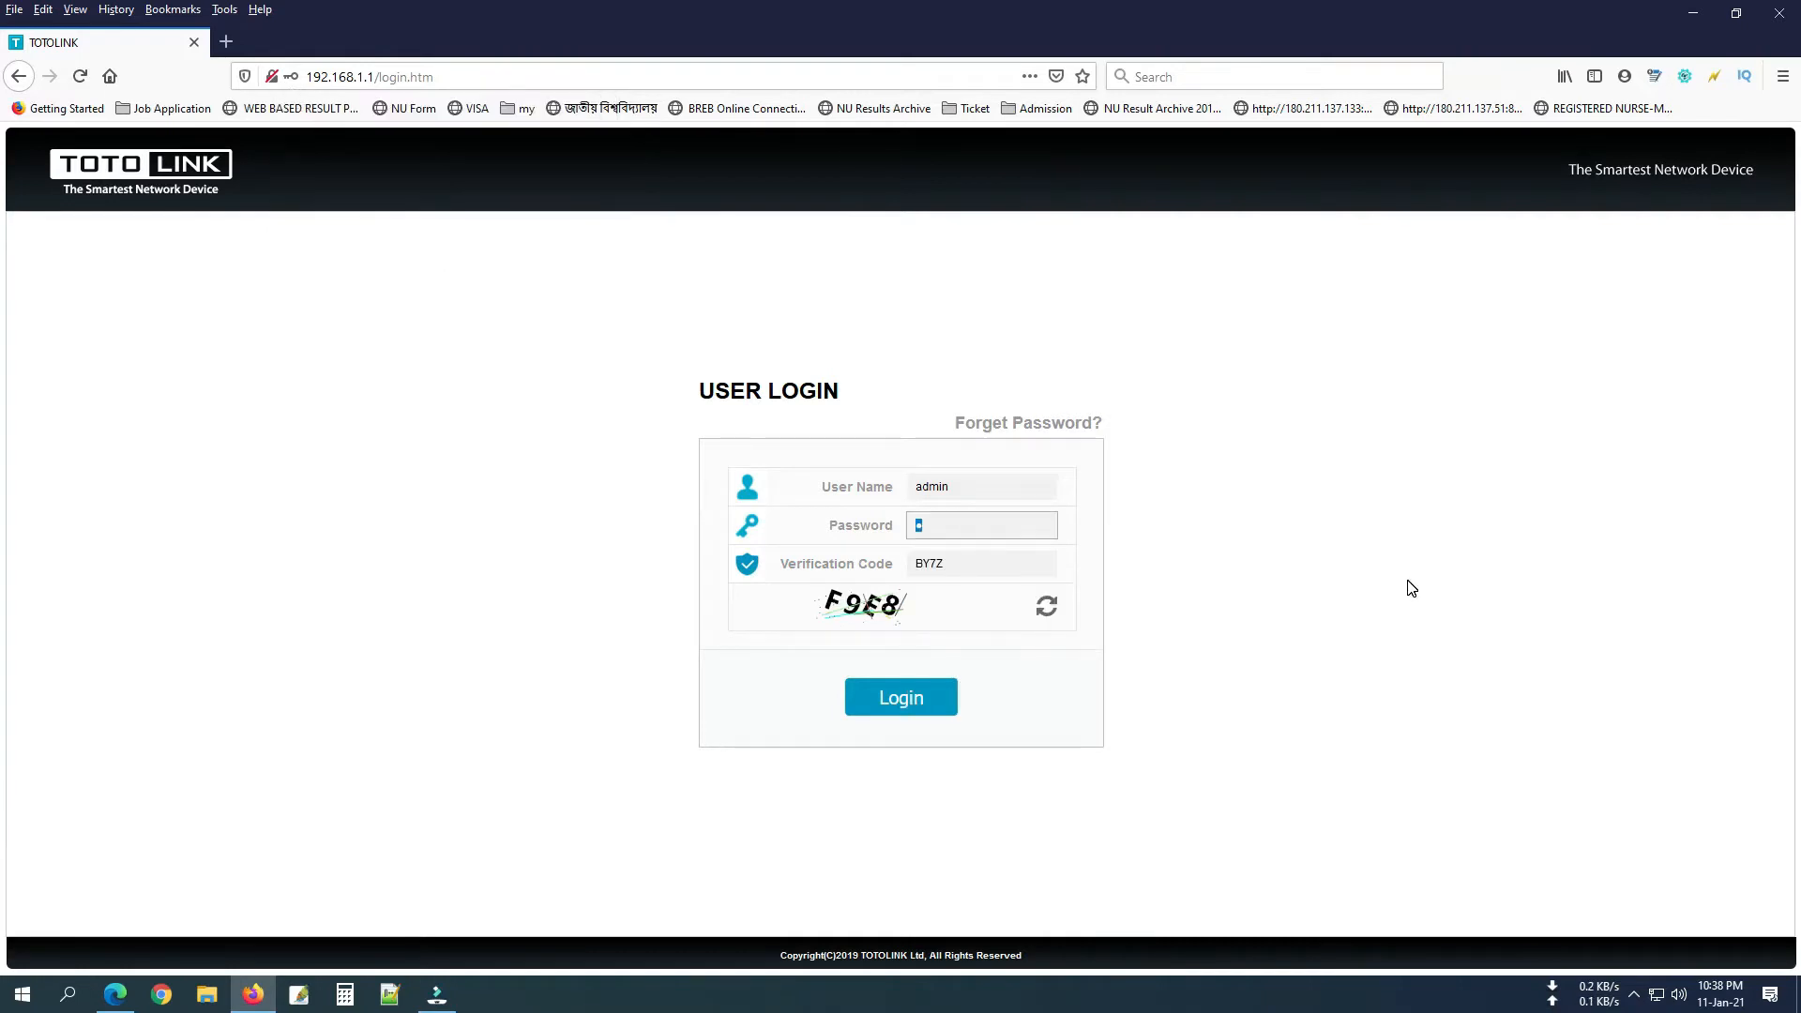
type("••")
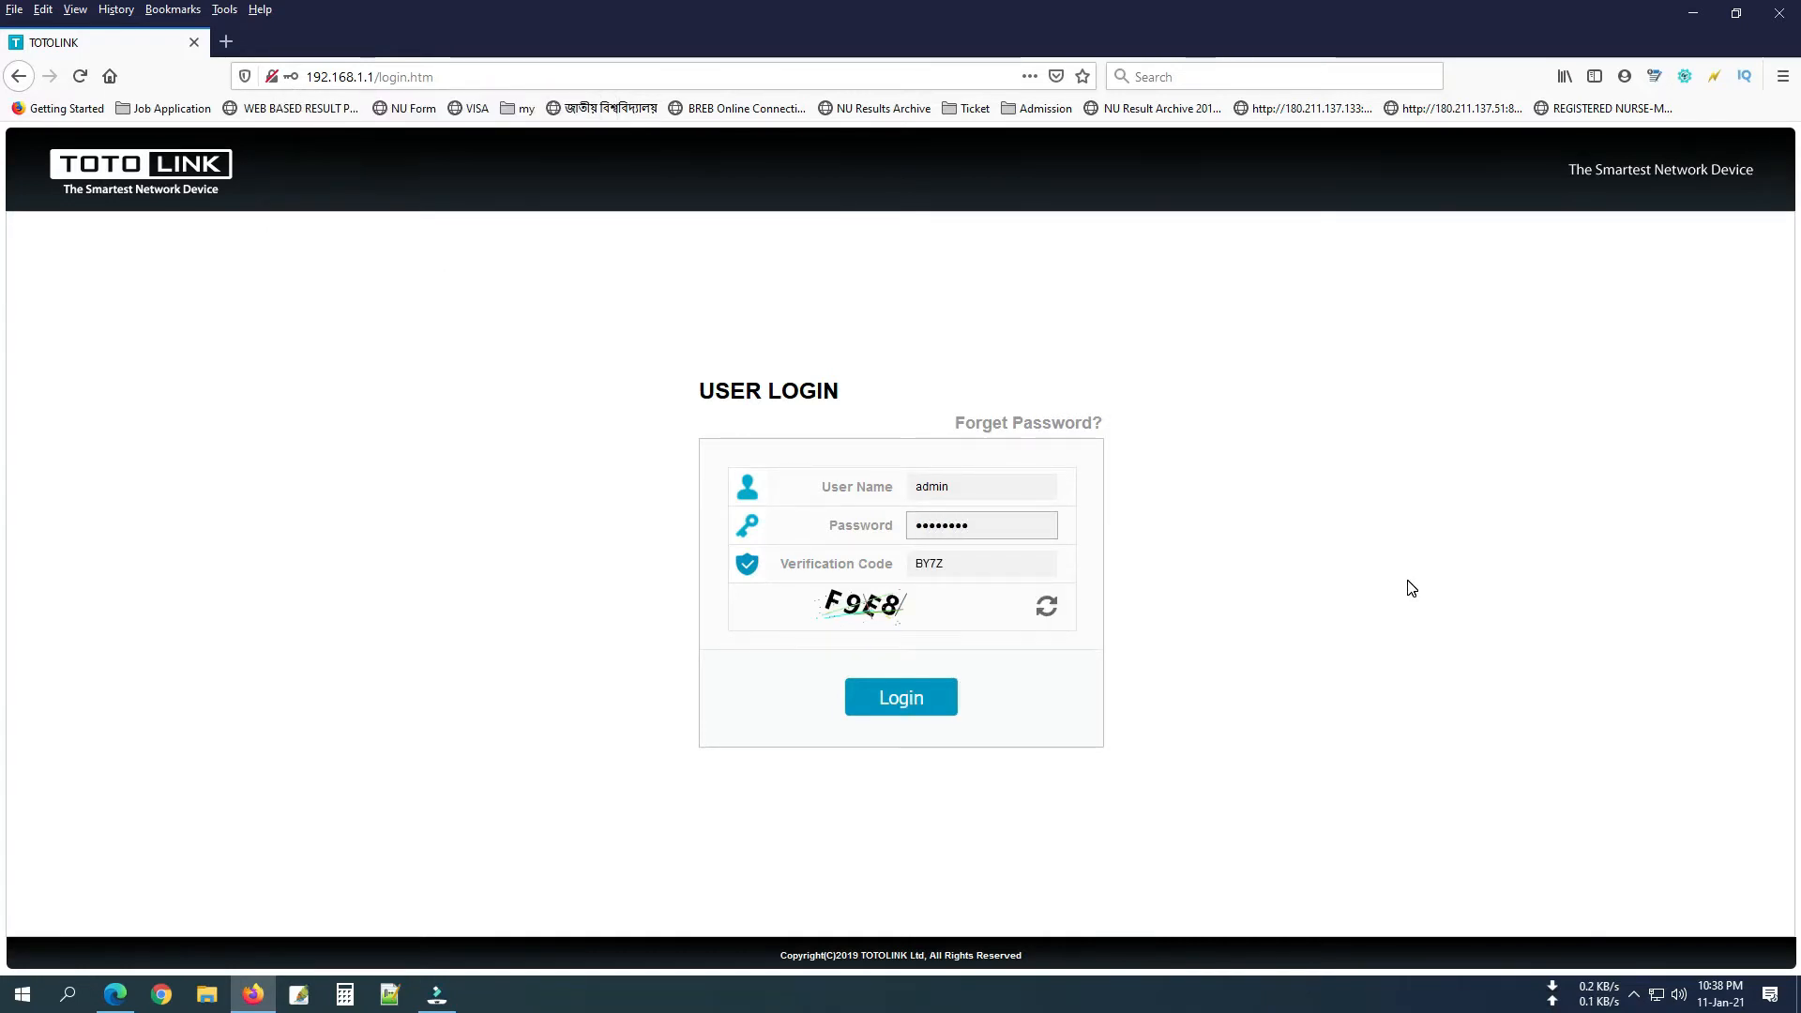
key("BackSpace")
key("BackSpace")
key("BackSpace")
key("BackSpace")
key("BackSpace")
type("•")
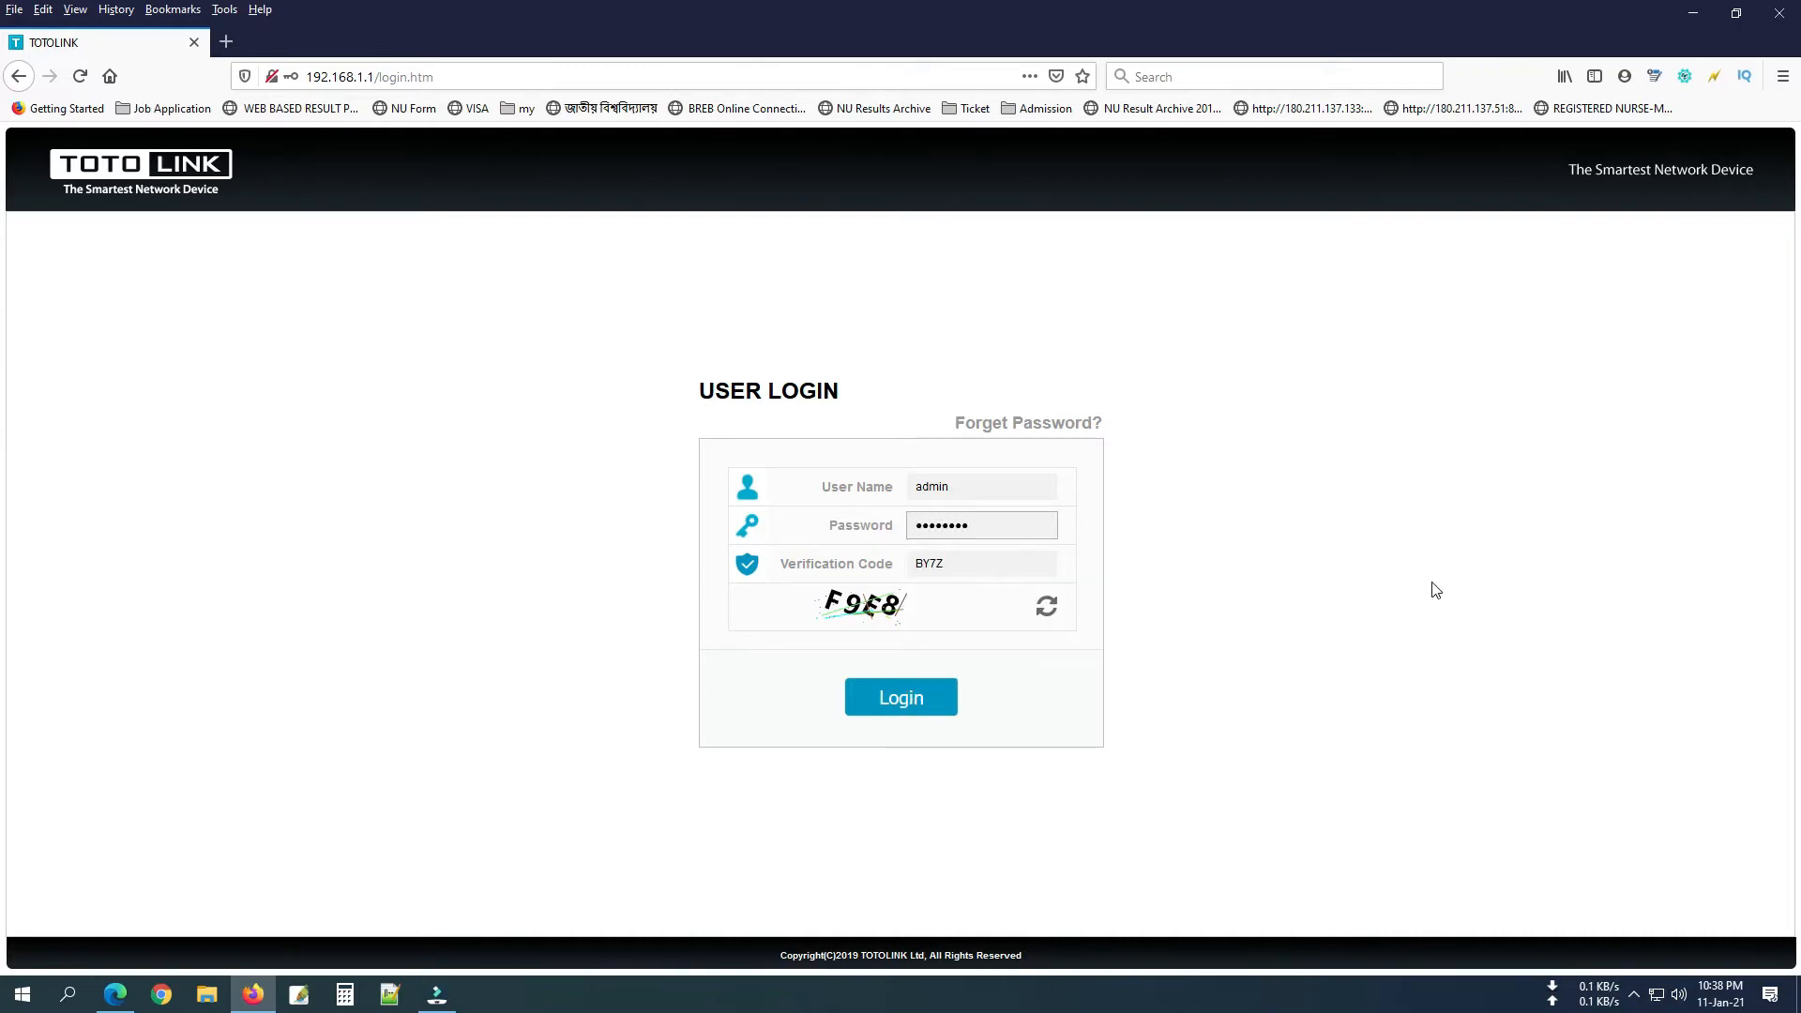
double_click(961, 564)
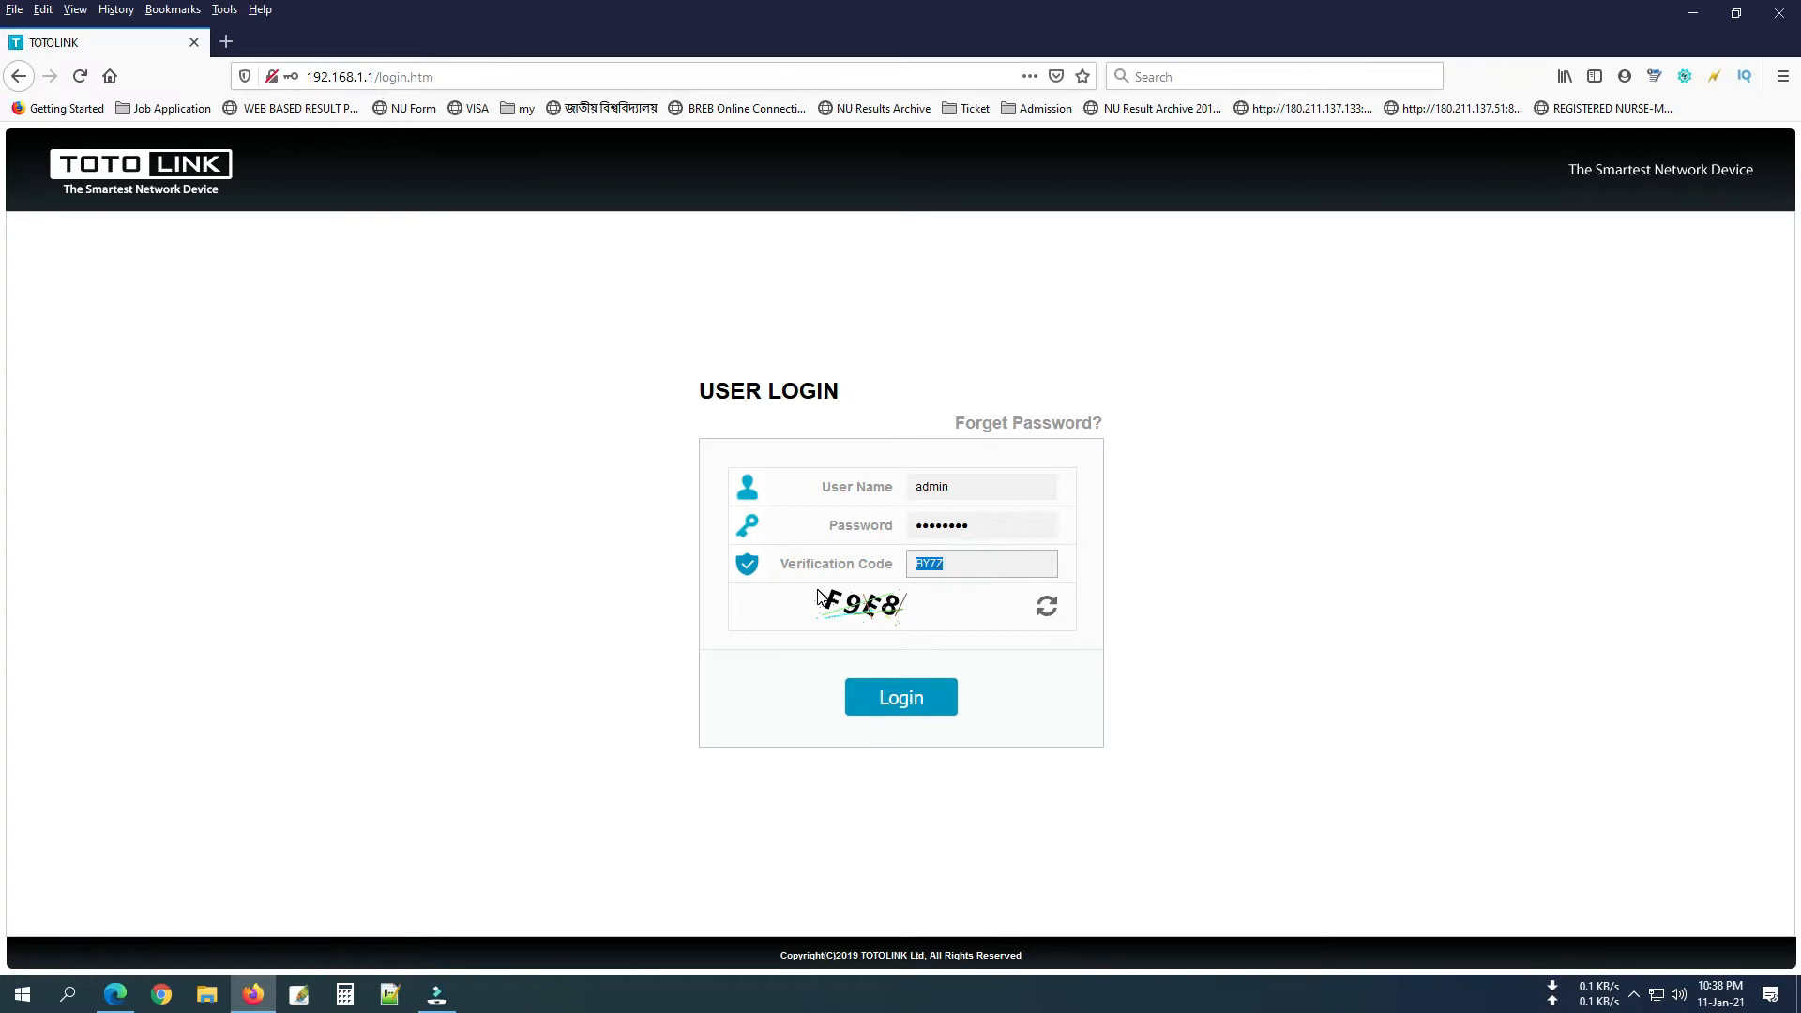
type("F9e")
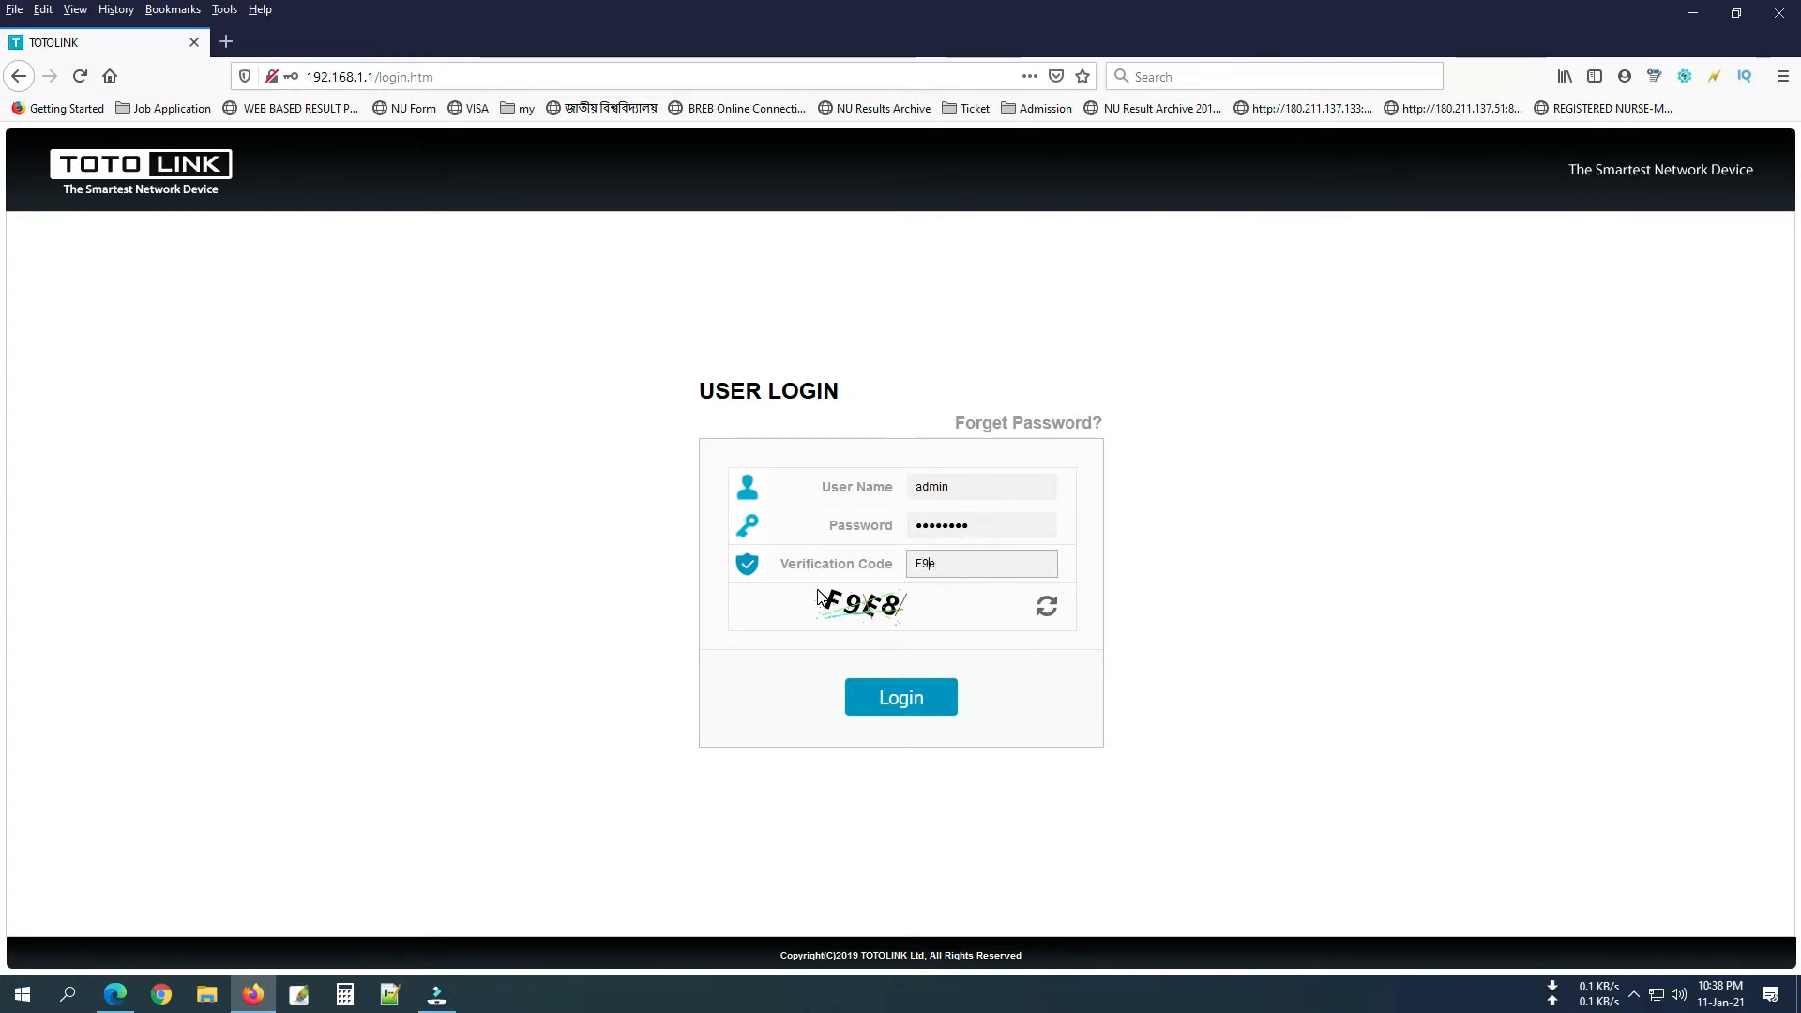
type("e")
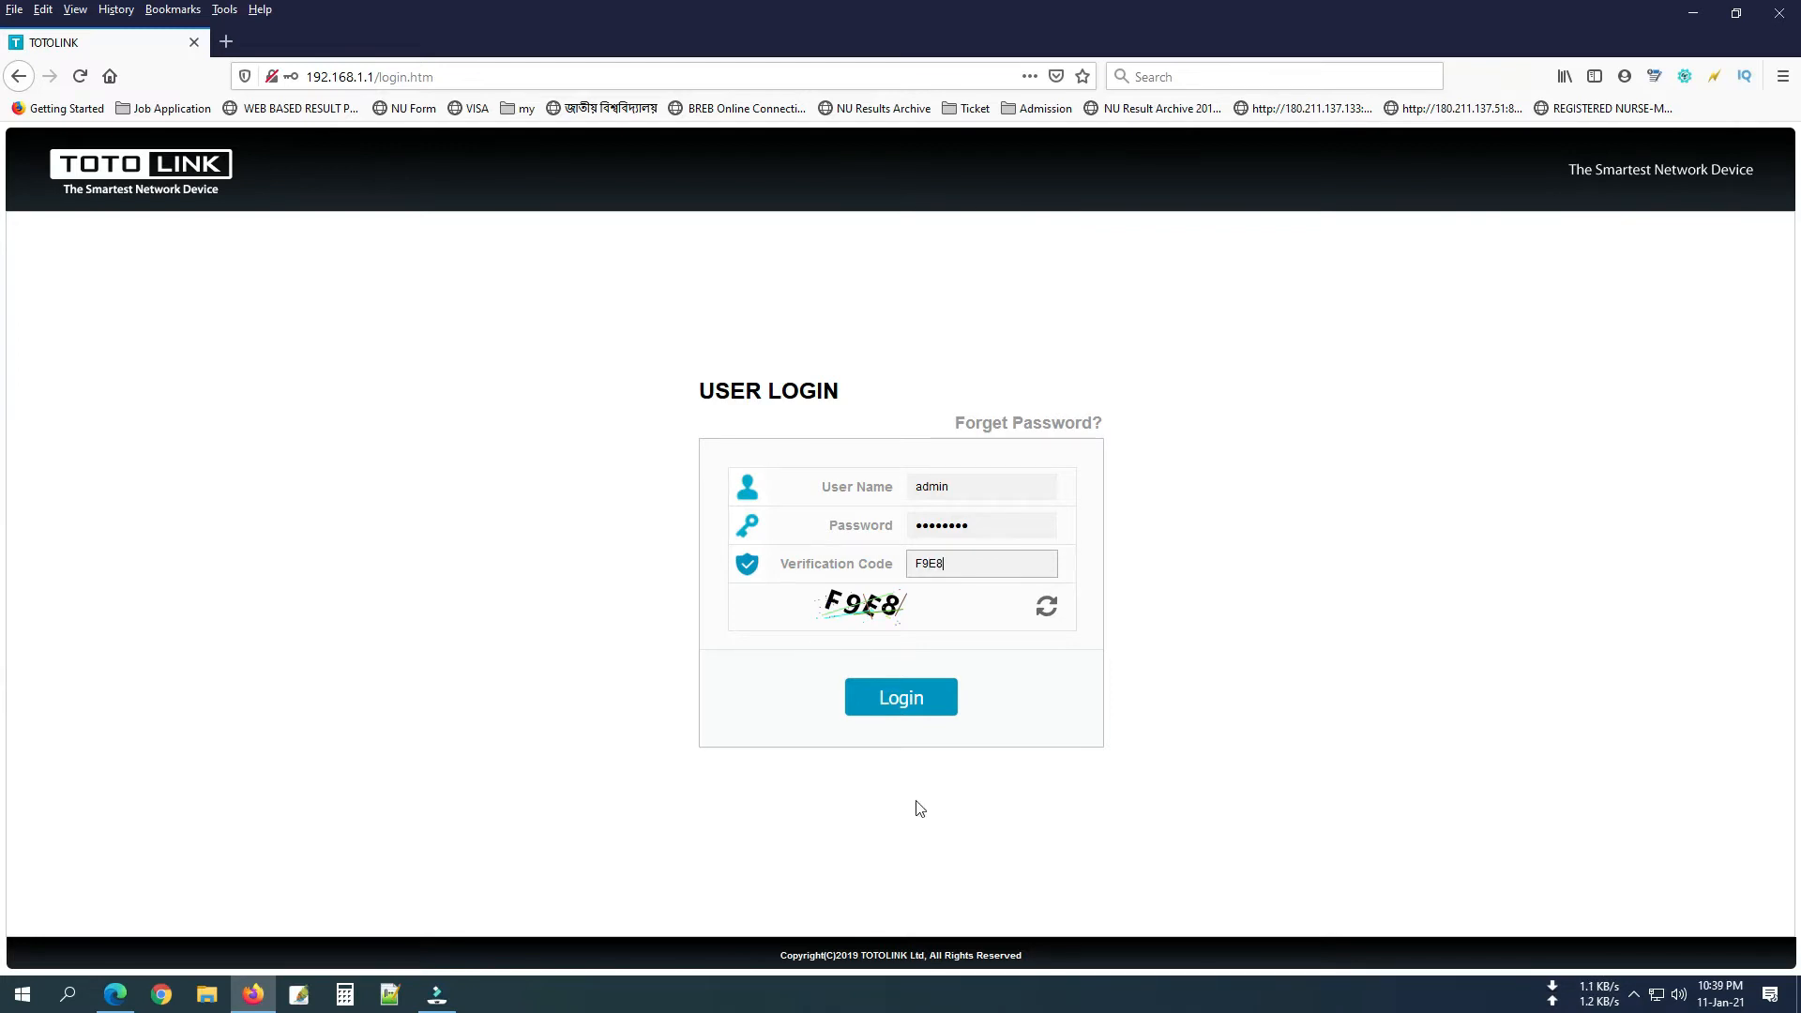
left_click(915, 703)
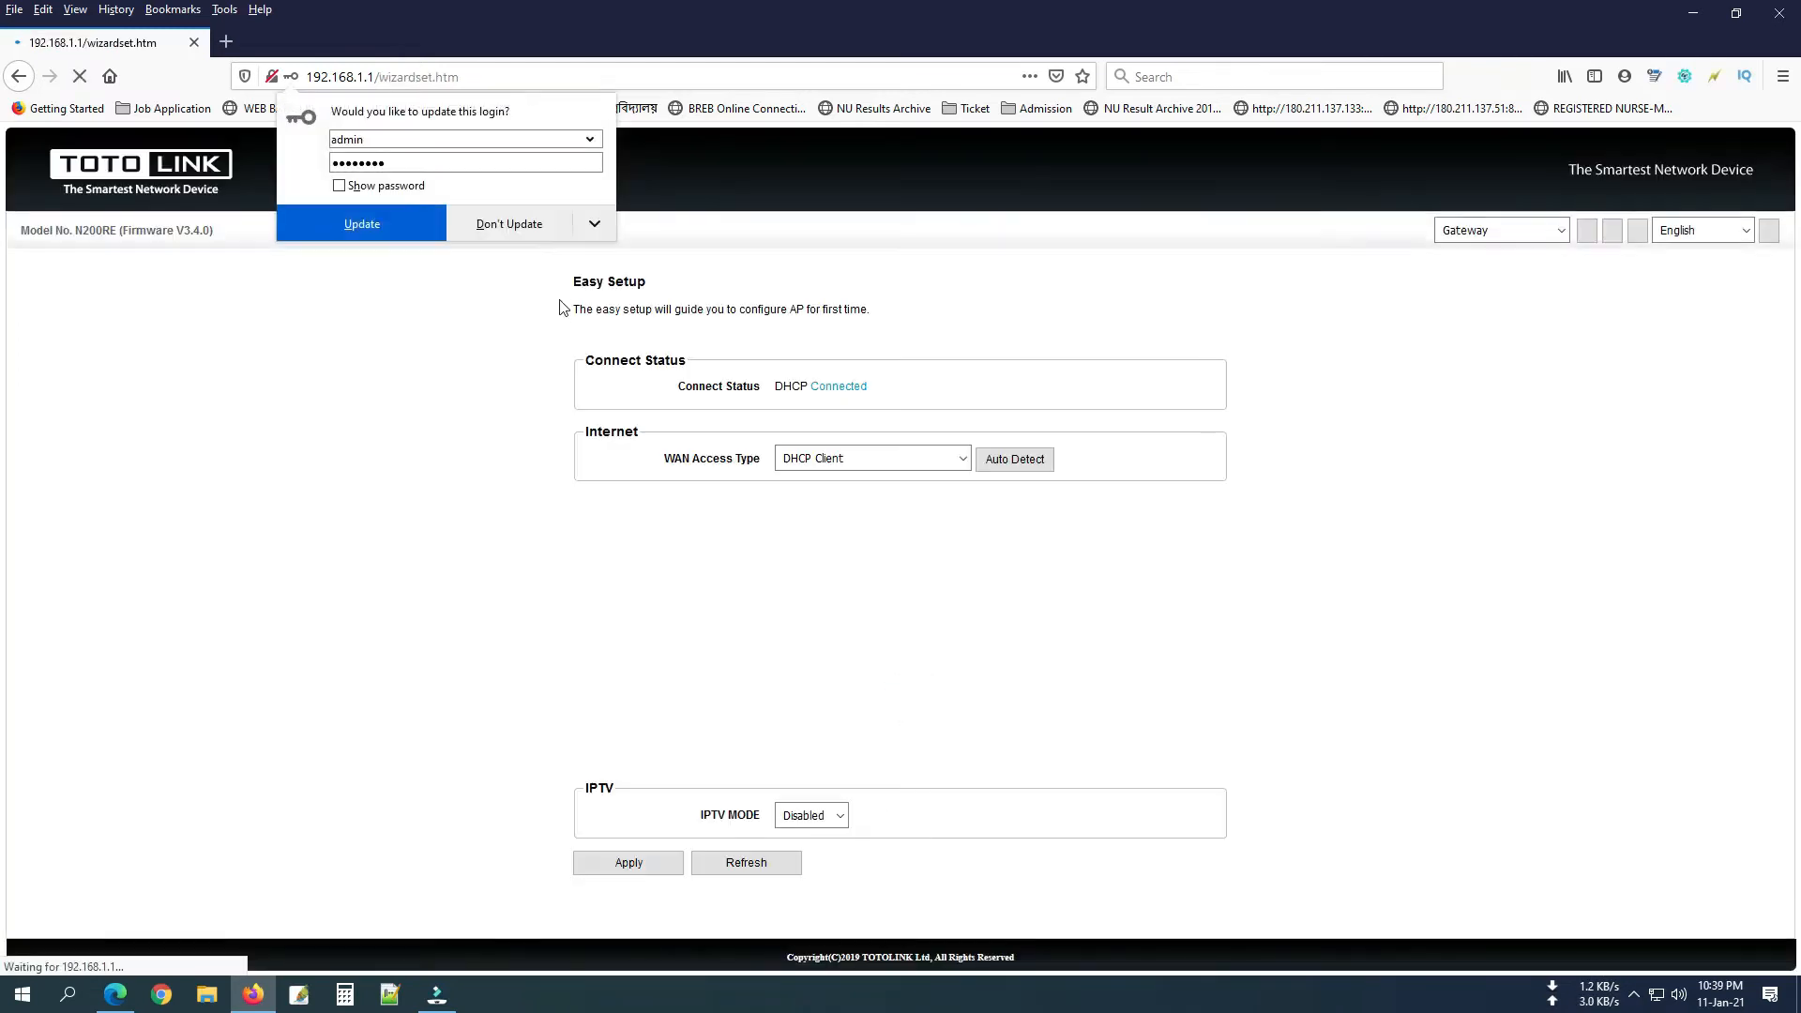
Decline updating the saved login and switch to the advanced setup Status page.
left_click(529, 226)
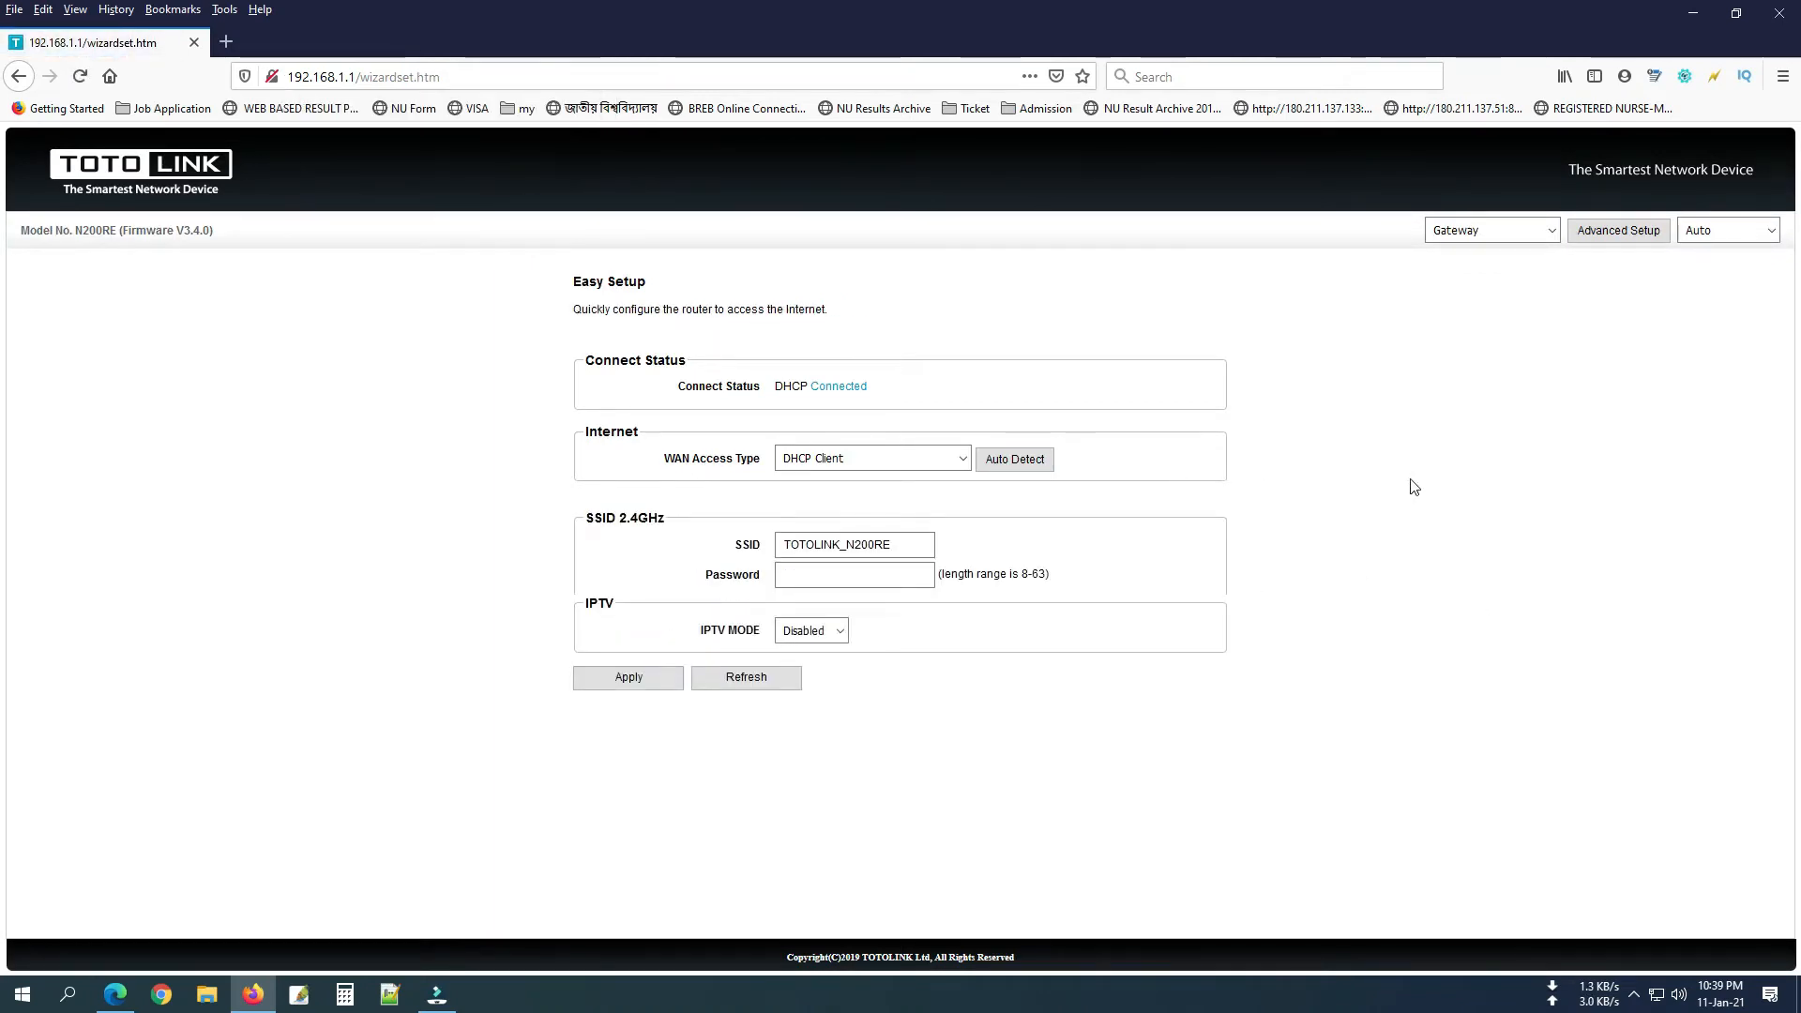
left_click(1588, 394)
left_click(1614, 230)
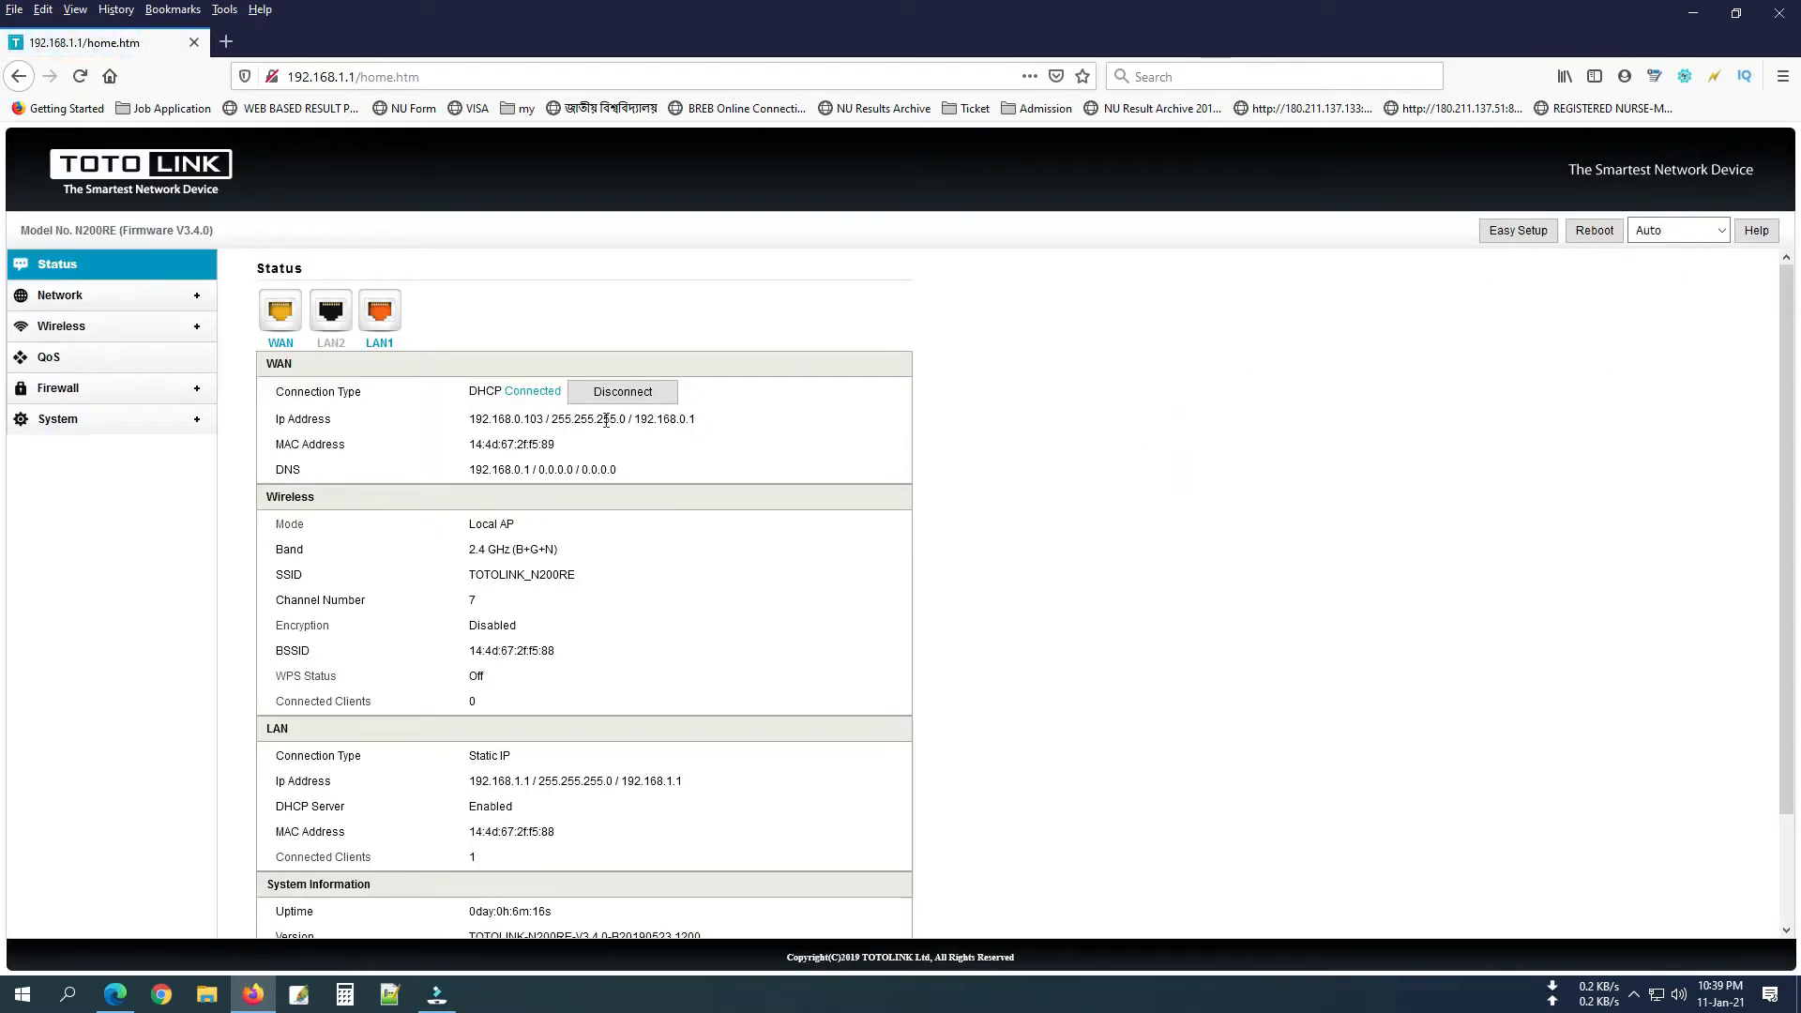
scroll(737, 441, "down", 2)
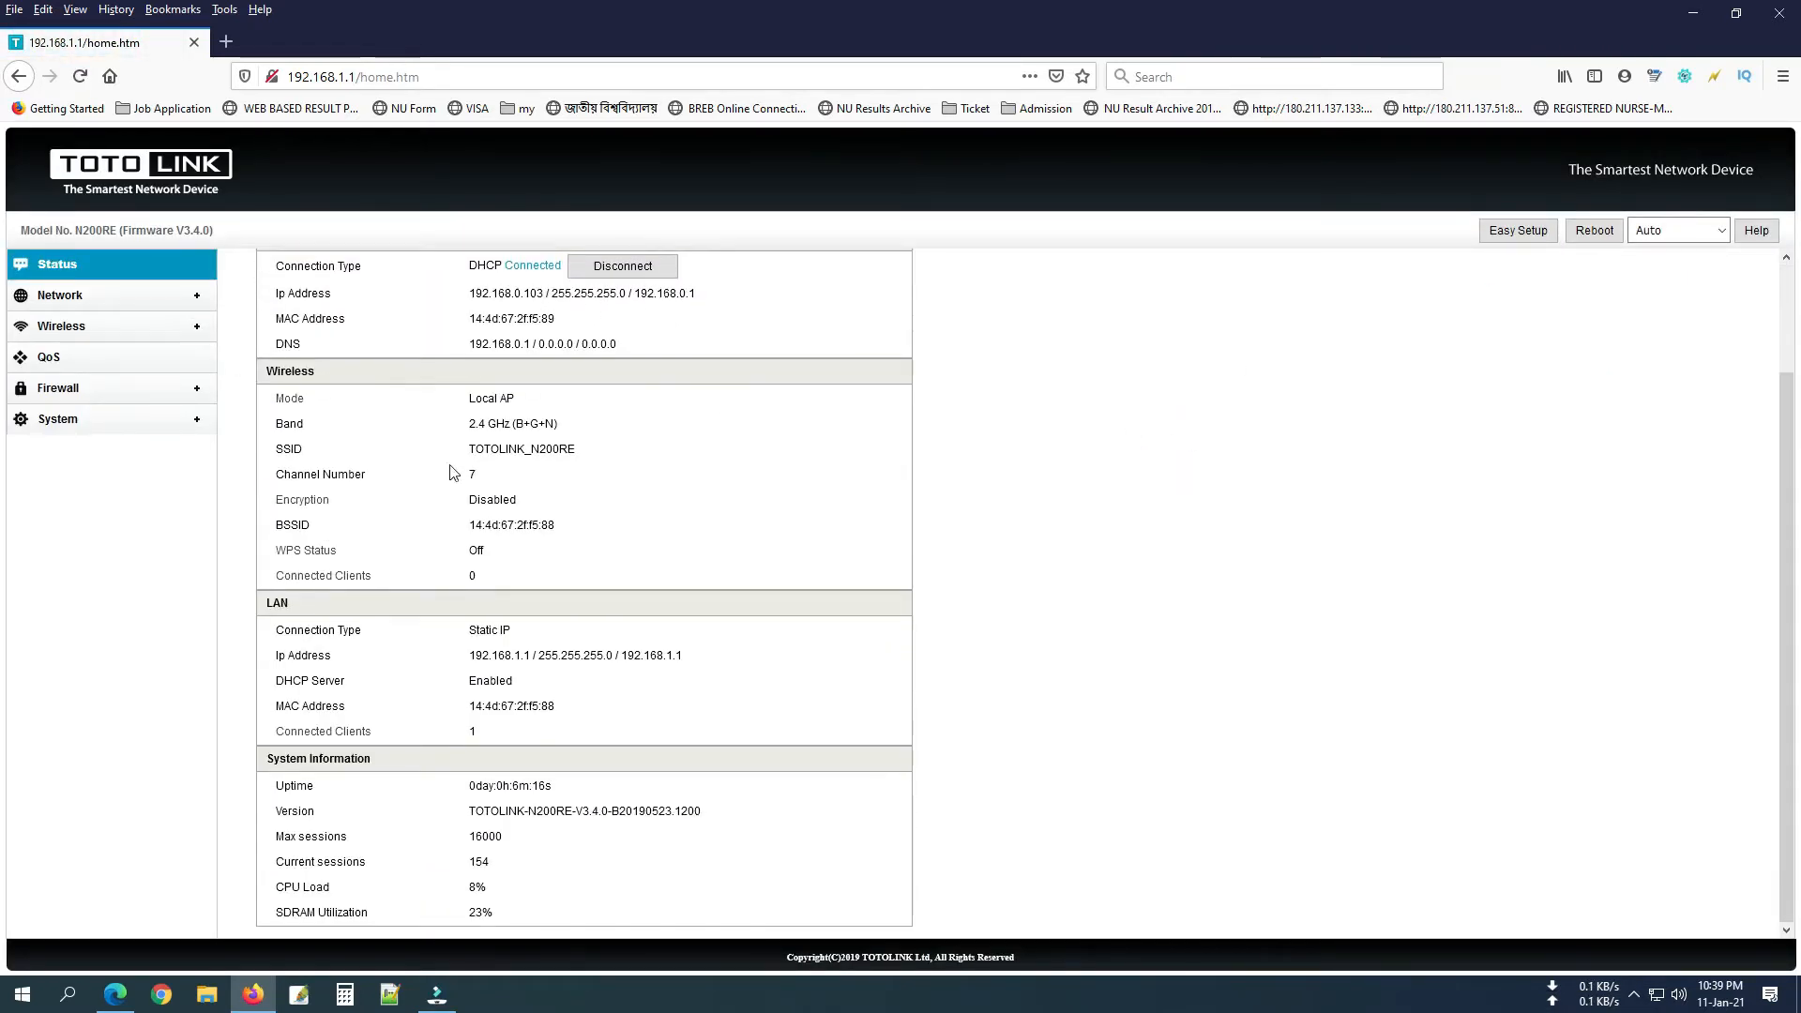
scroll(455, 471, "up", 2)
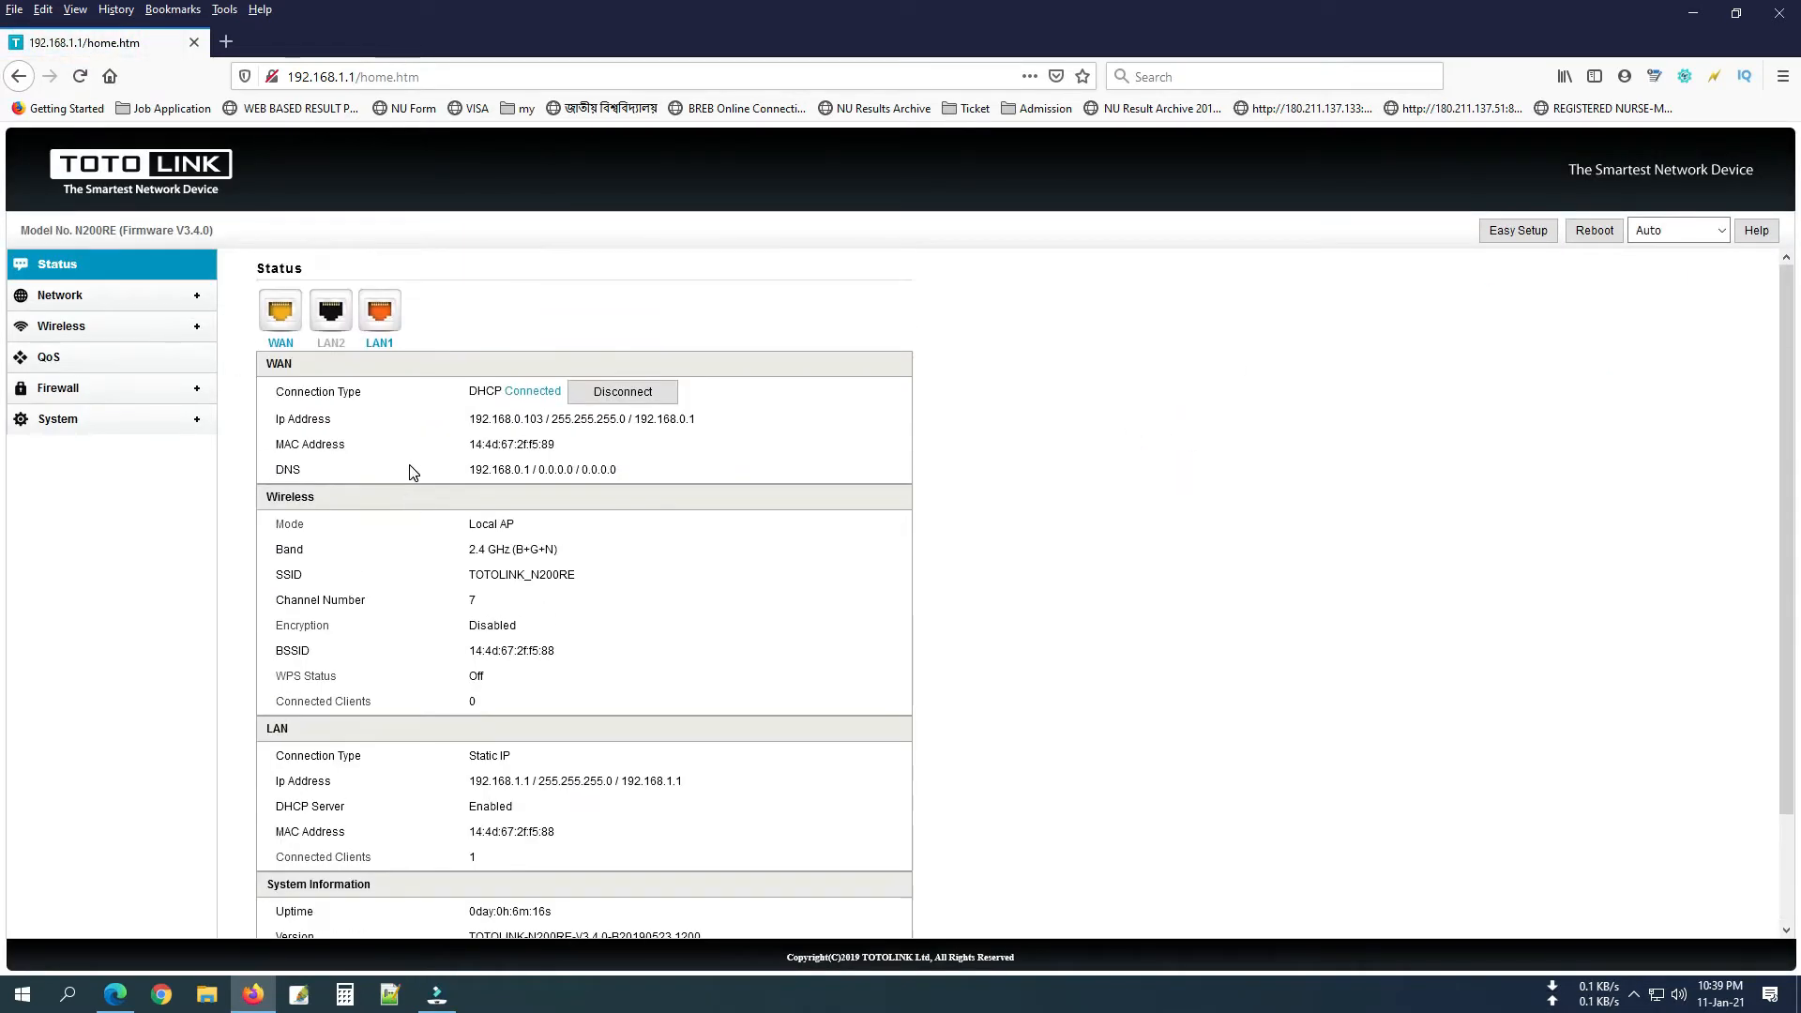
Change the WAN type to PPPoE with a user name and password, and apply.
left_click(75, 303)
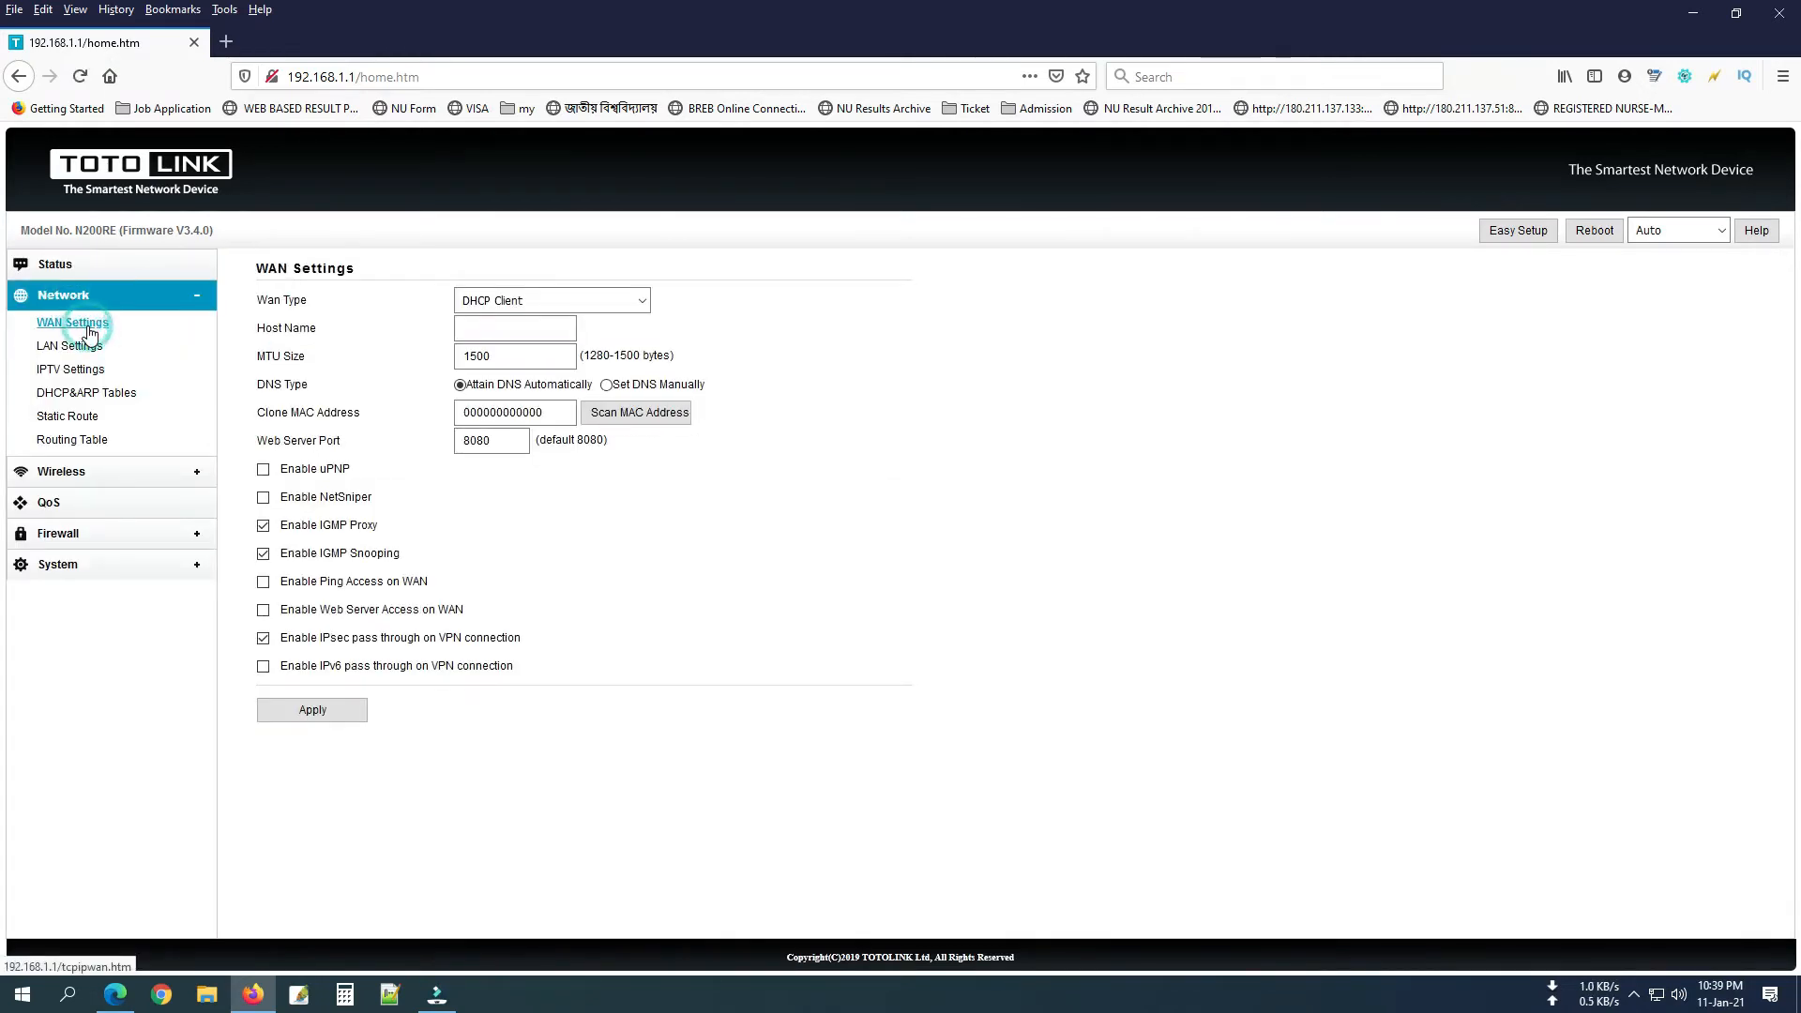
left_click(552, 302)
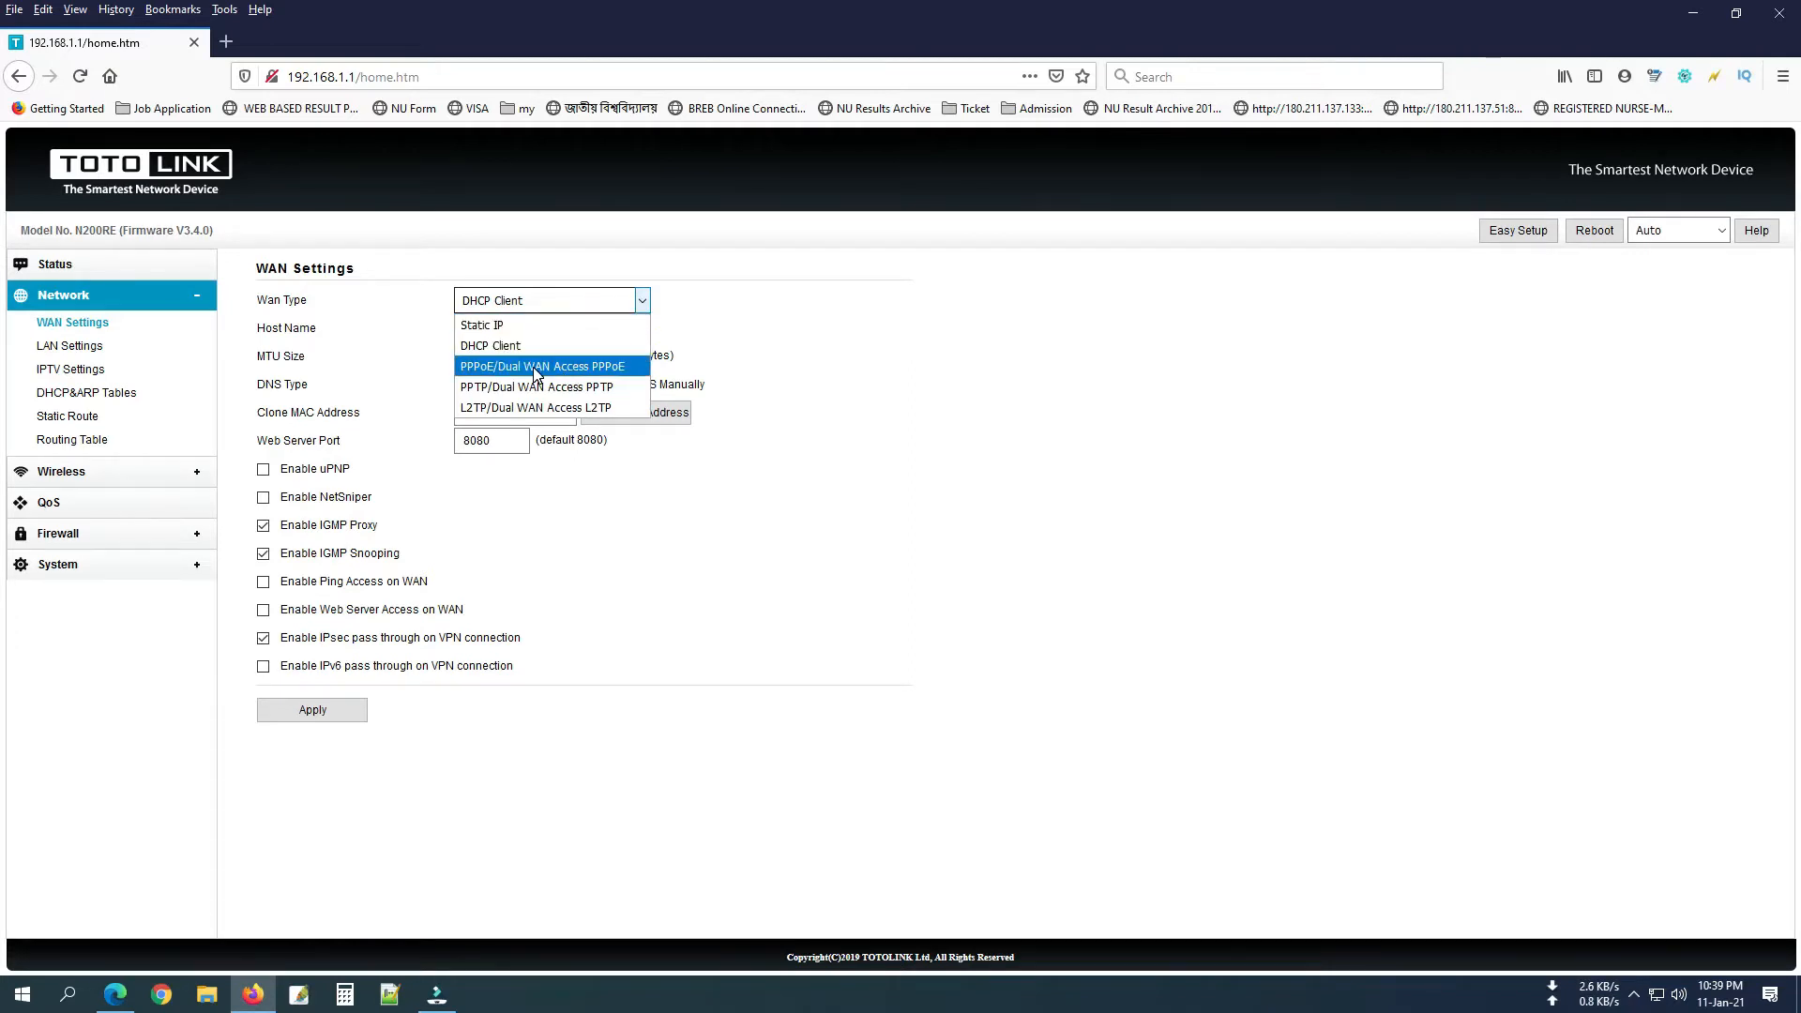
left_click(583, 368)
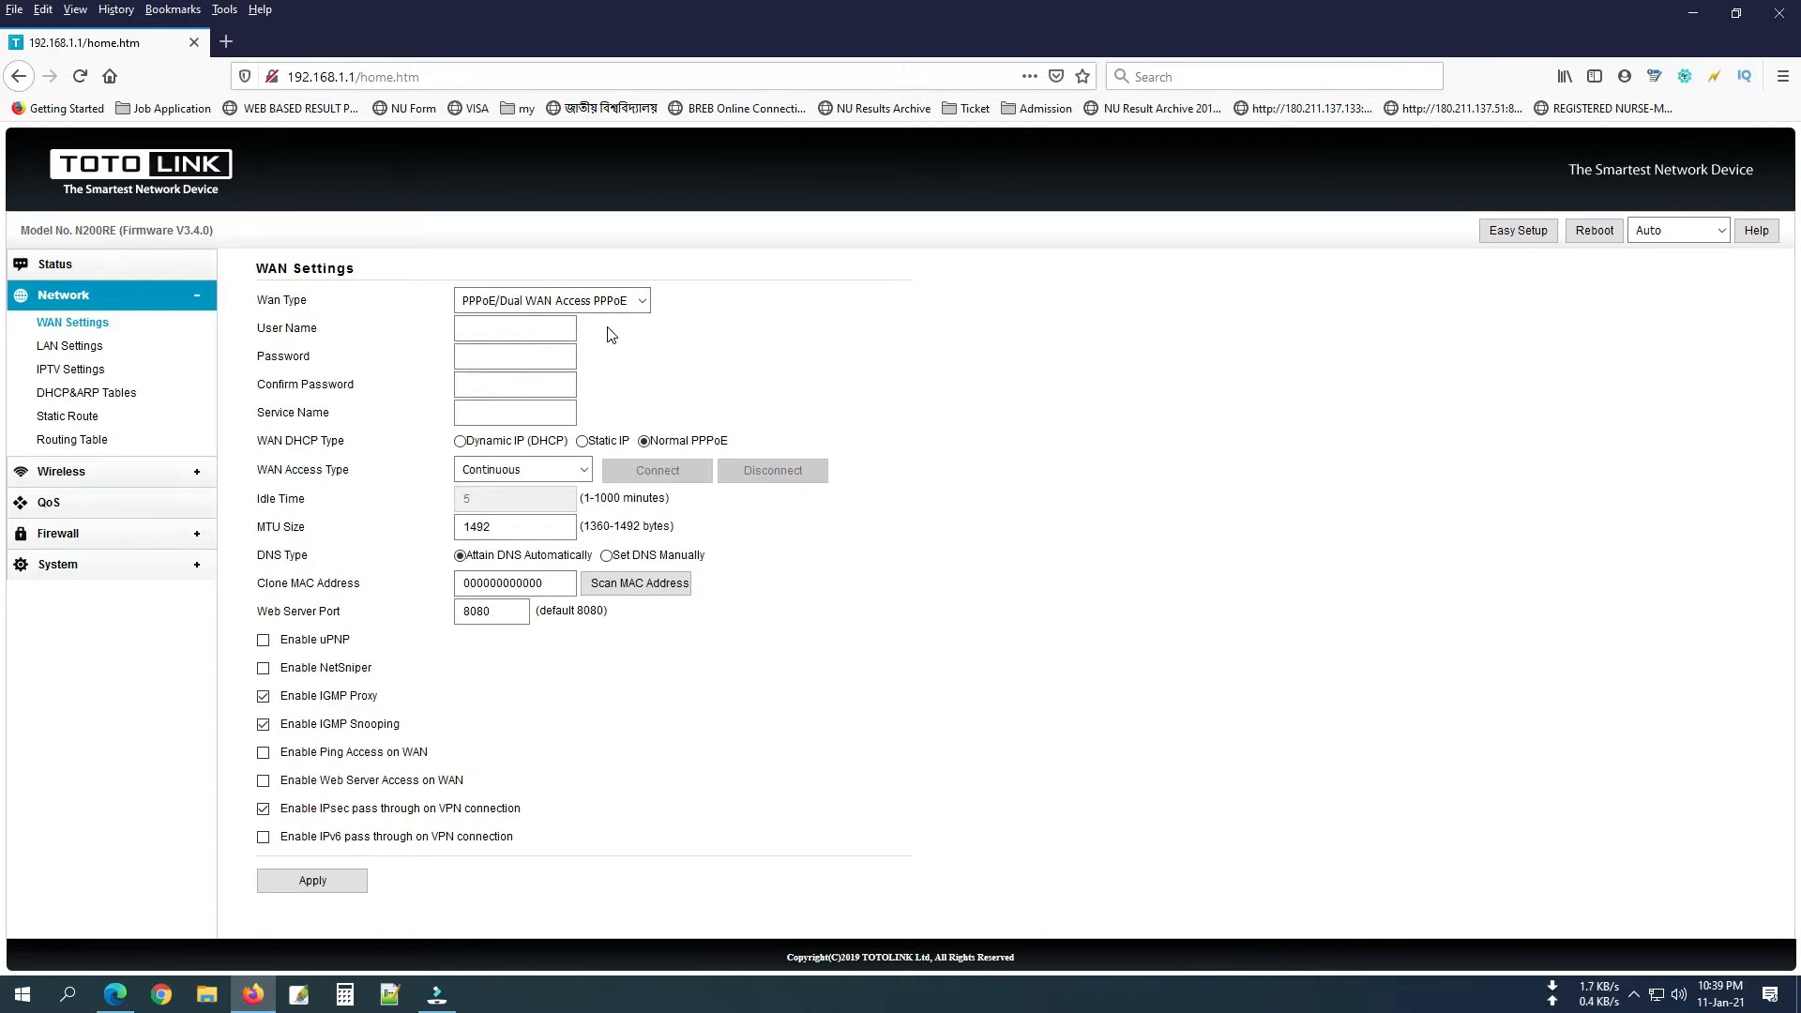
type("t")
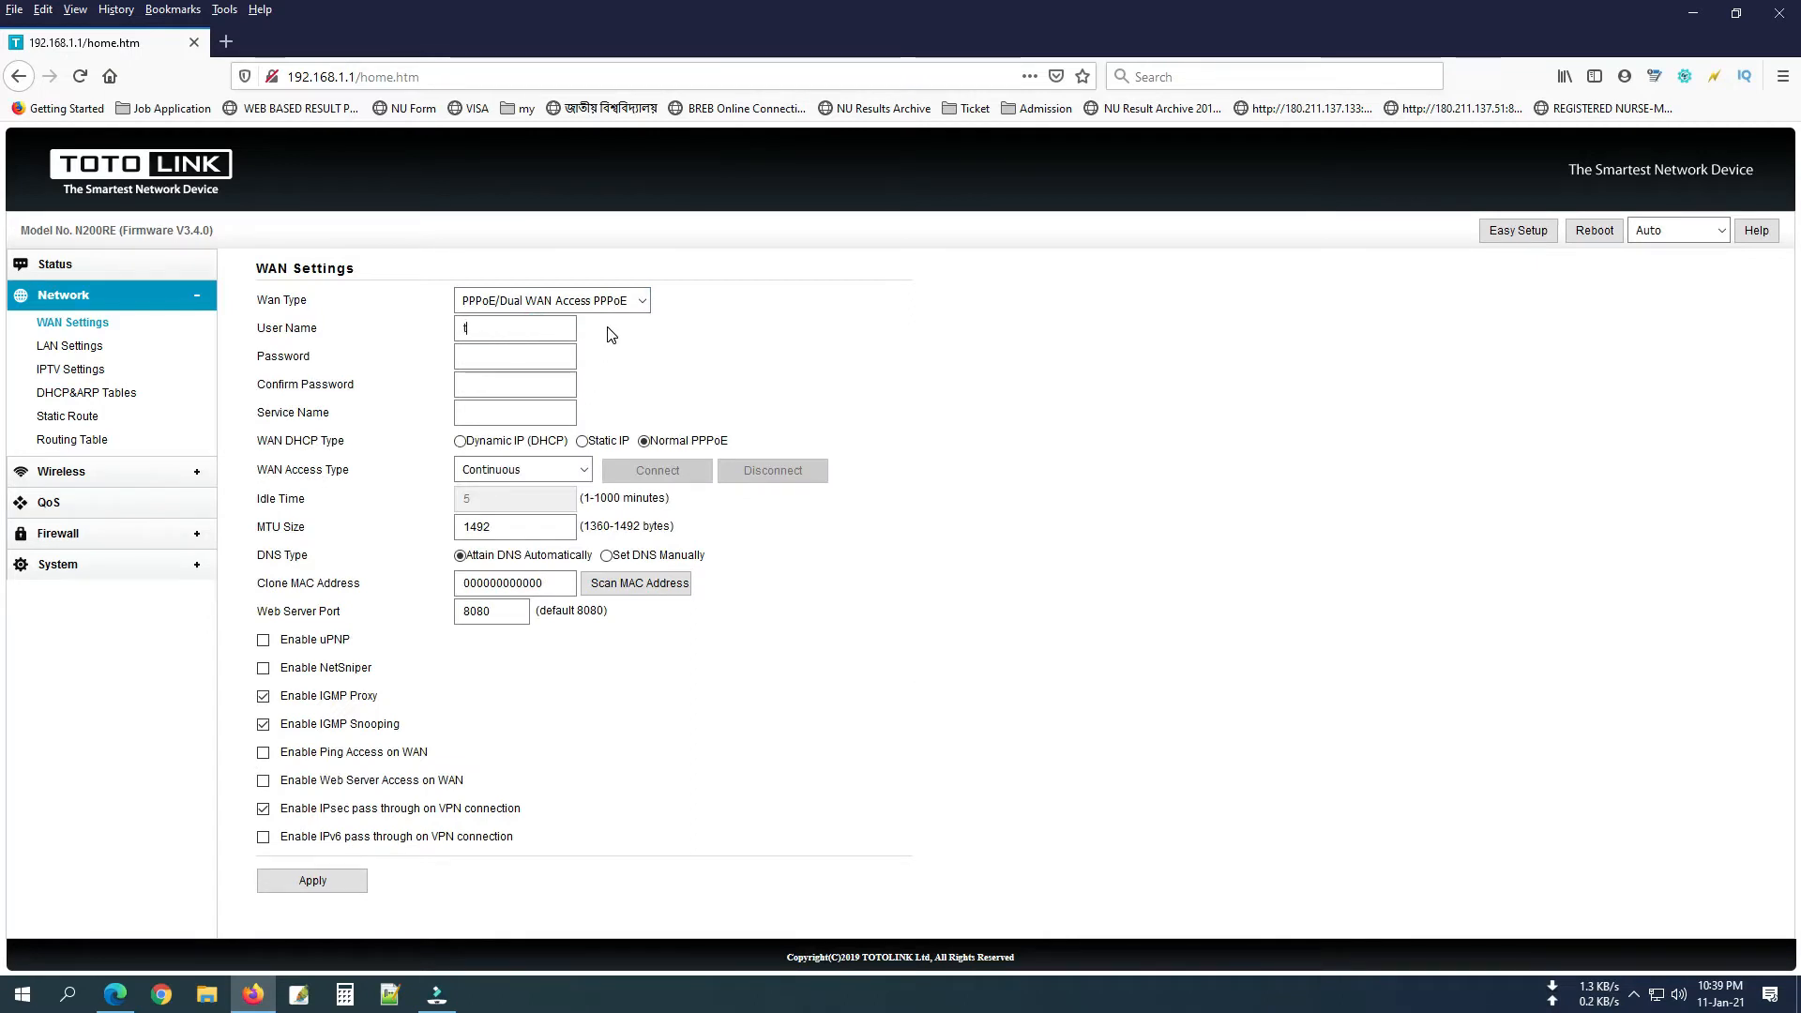
type("est")
left_click(554, 350)
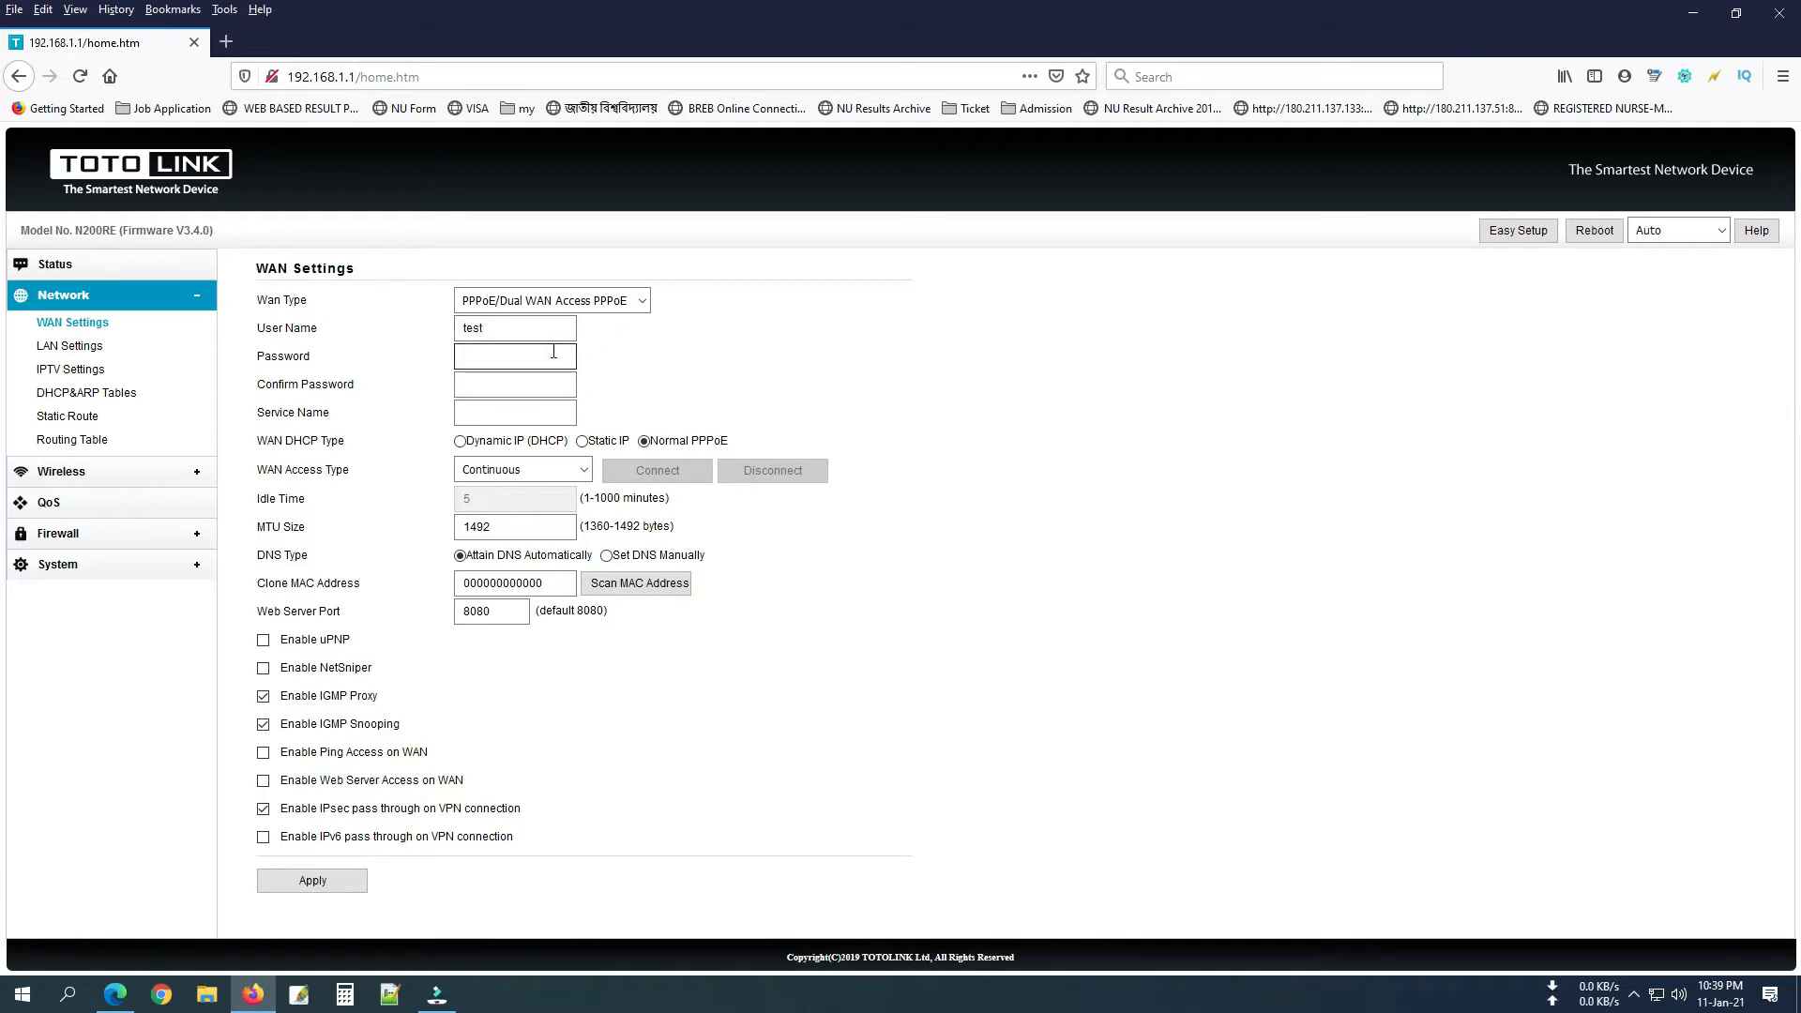
type("••••")
left_click(527, 391)
left_click(945, 383)
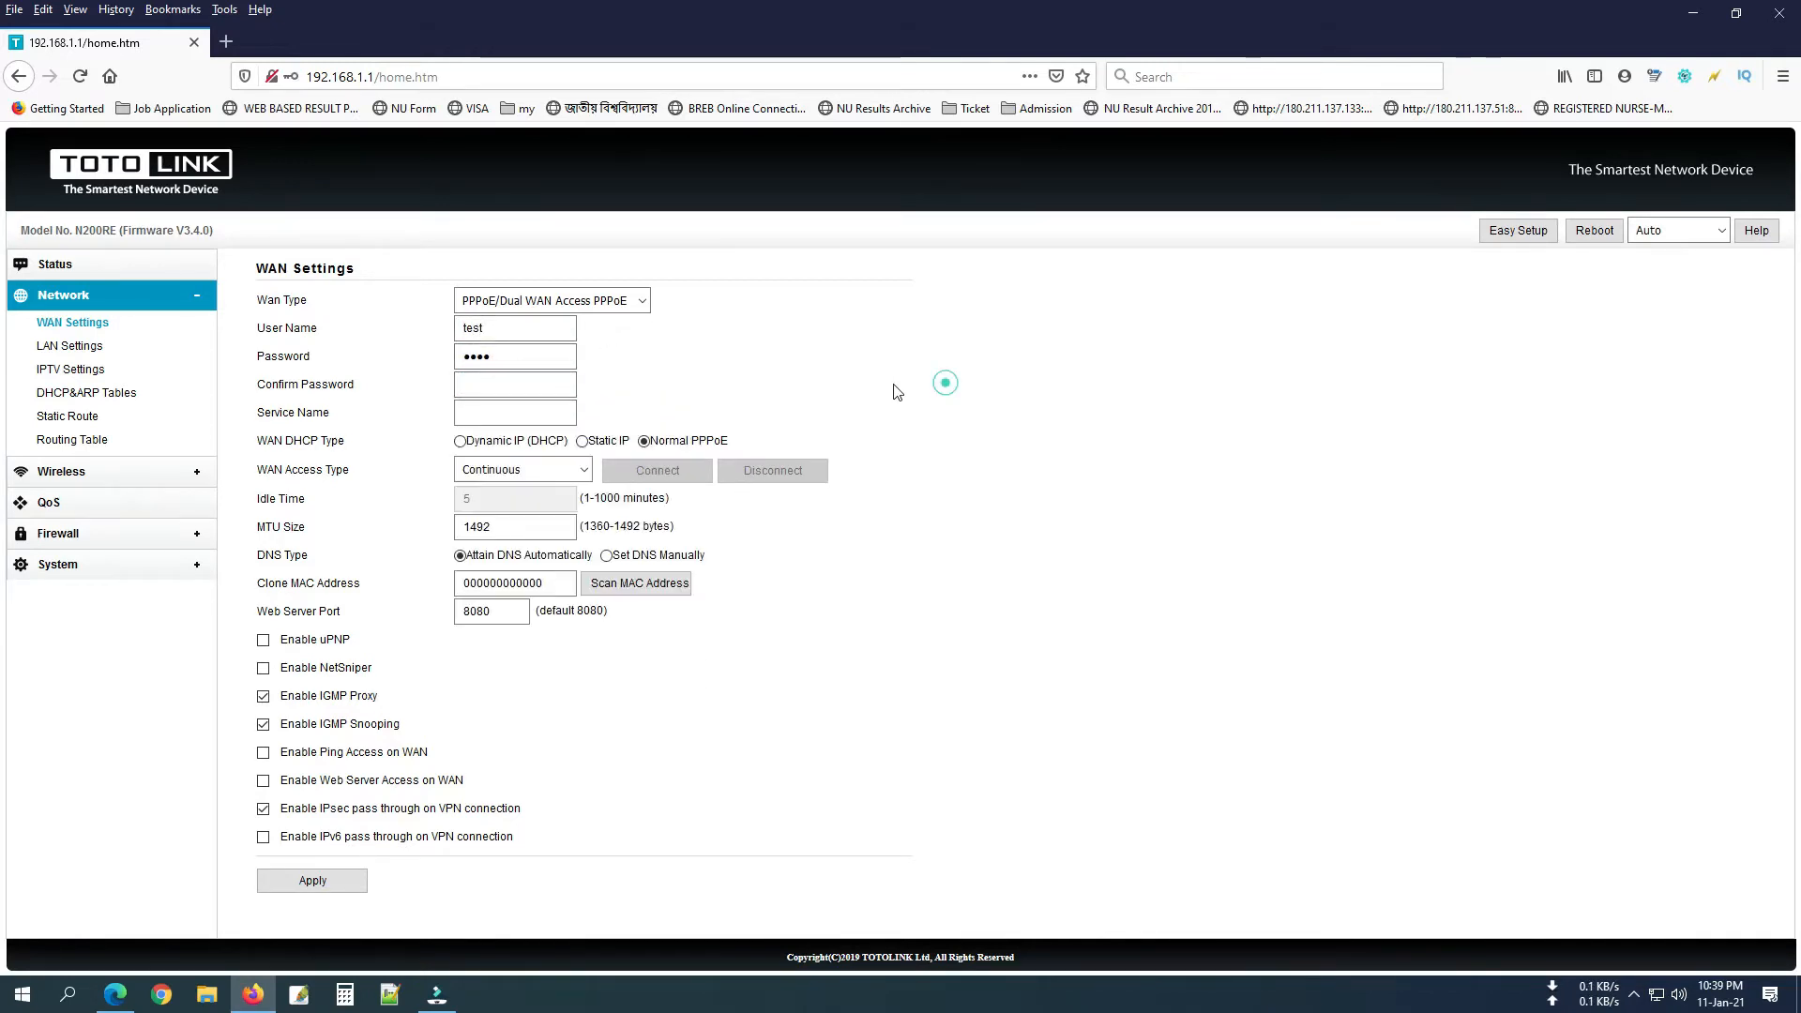
left_click(331, 876)
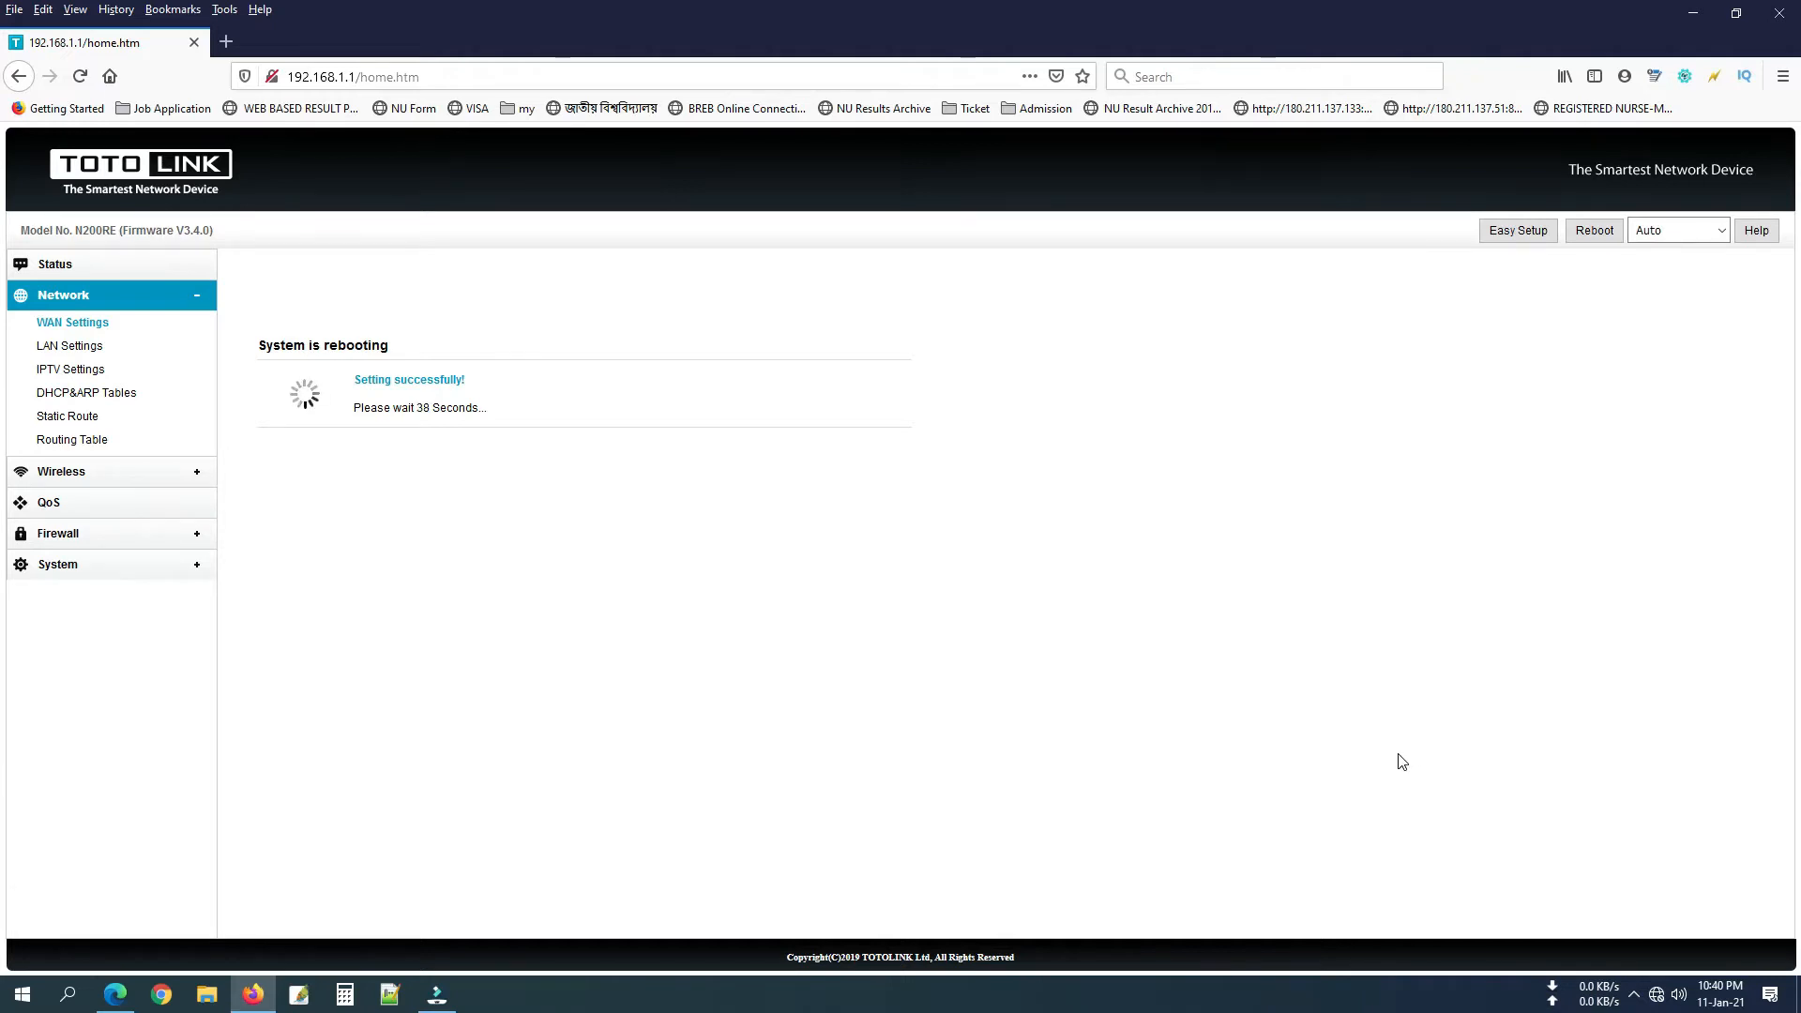
Trim the address back to 192.168.1.1 to load the router's login page.
left_click(618, 76)
key("BackSpace")
key("BackSpace")
key("BackSpace")
key("BackSpace")
key("BackSpace")
key("BackSpace")
key("BackSpace")
key("BackSpace")
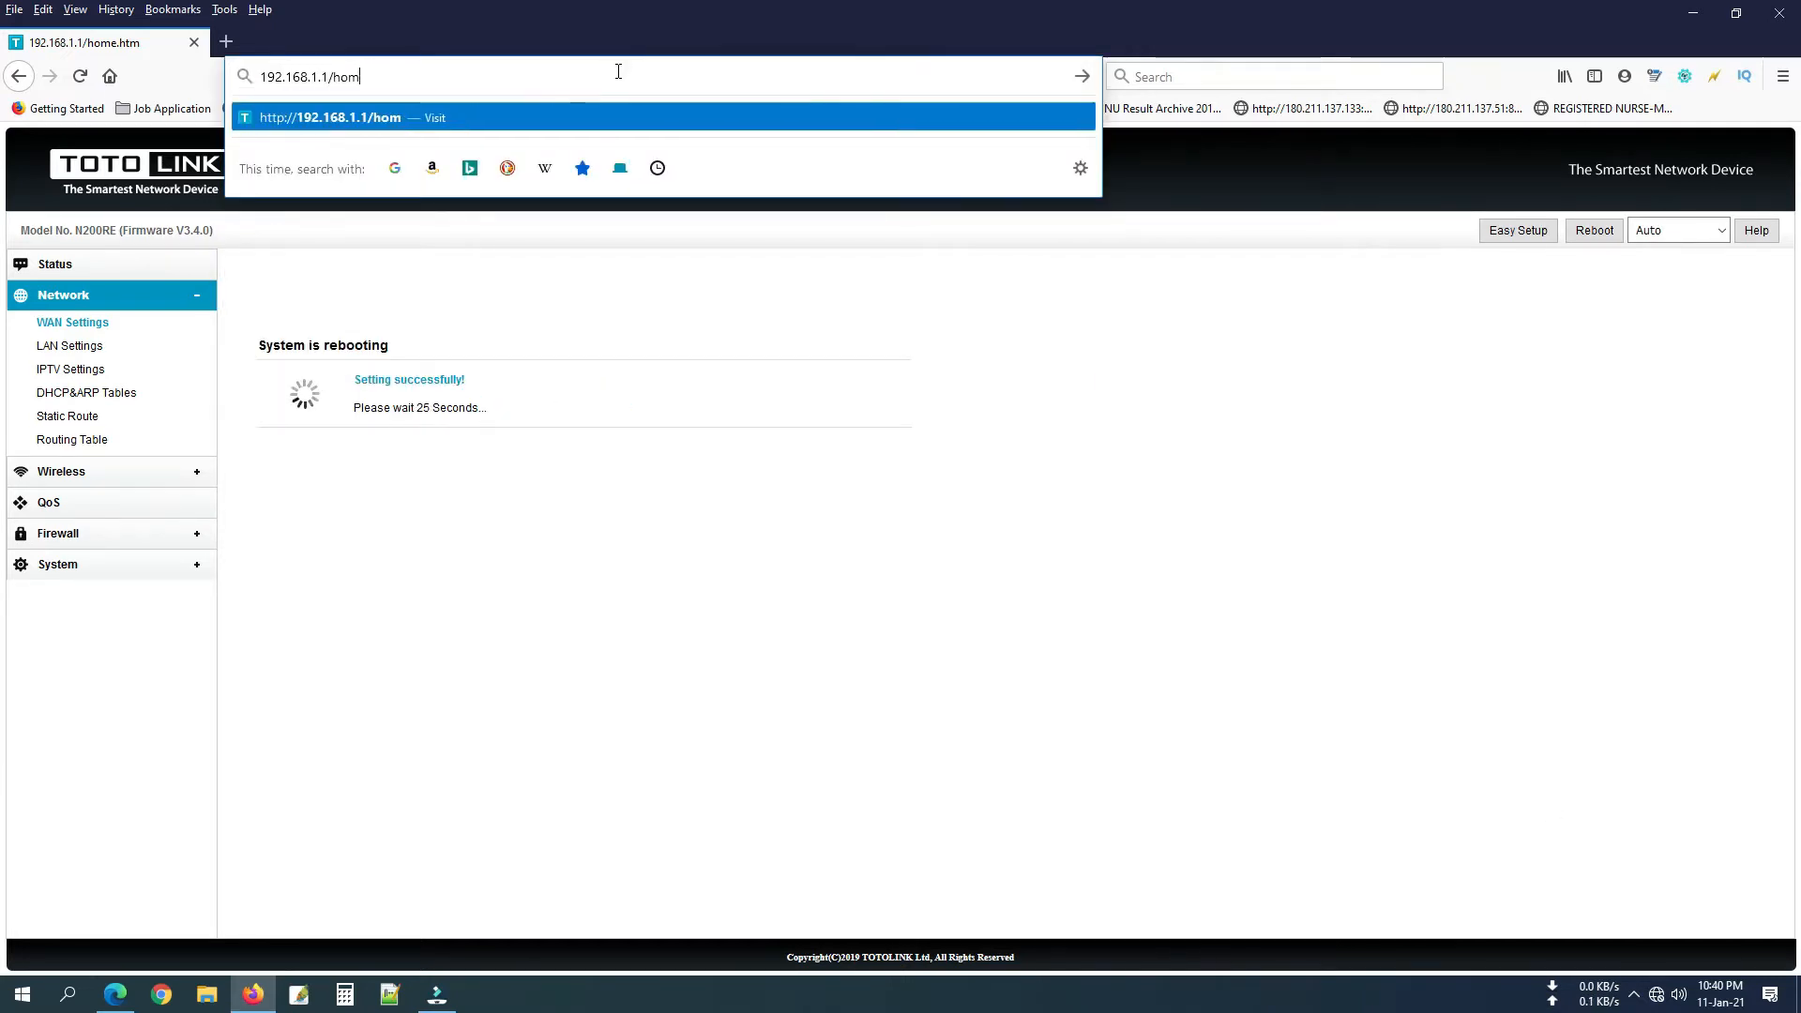
key("BackSpace")
key("Return")
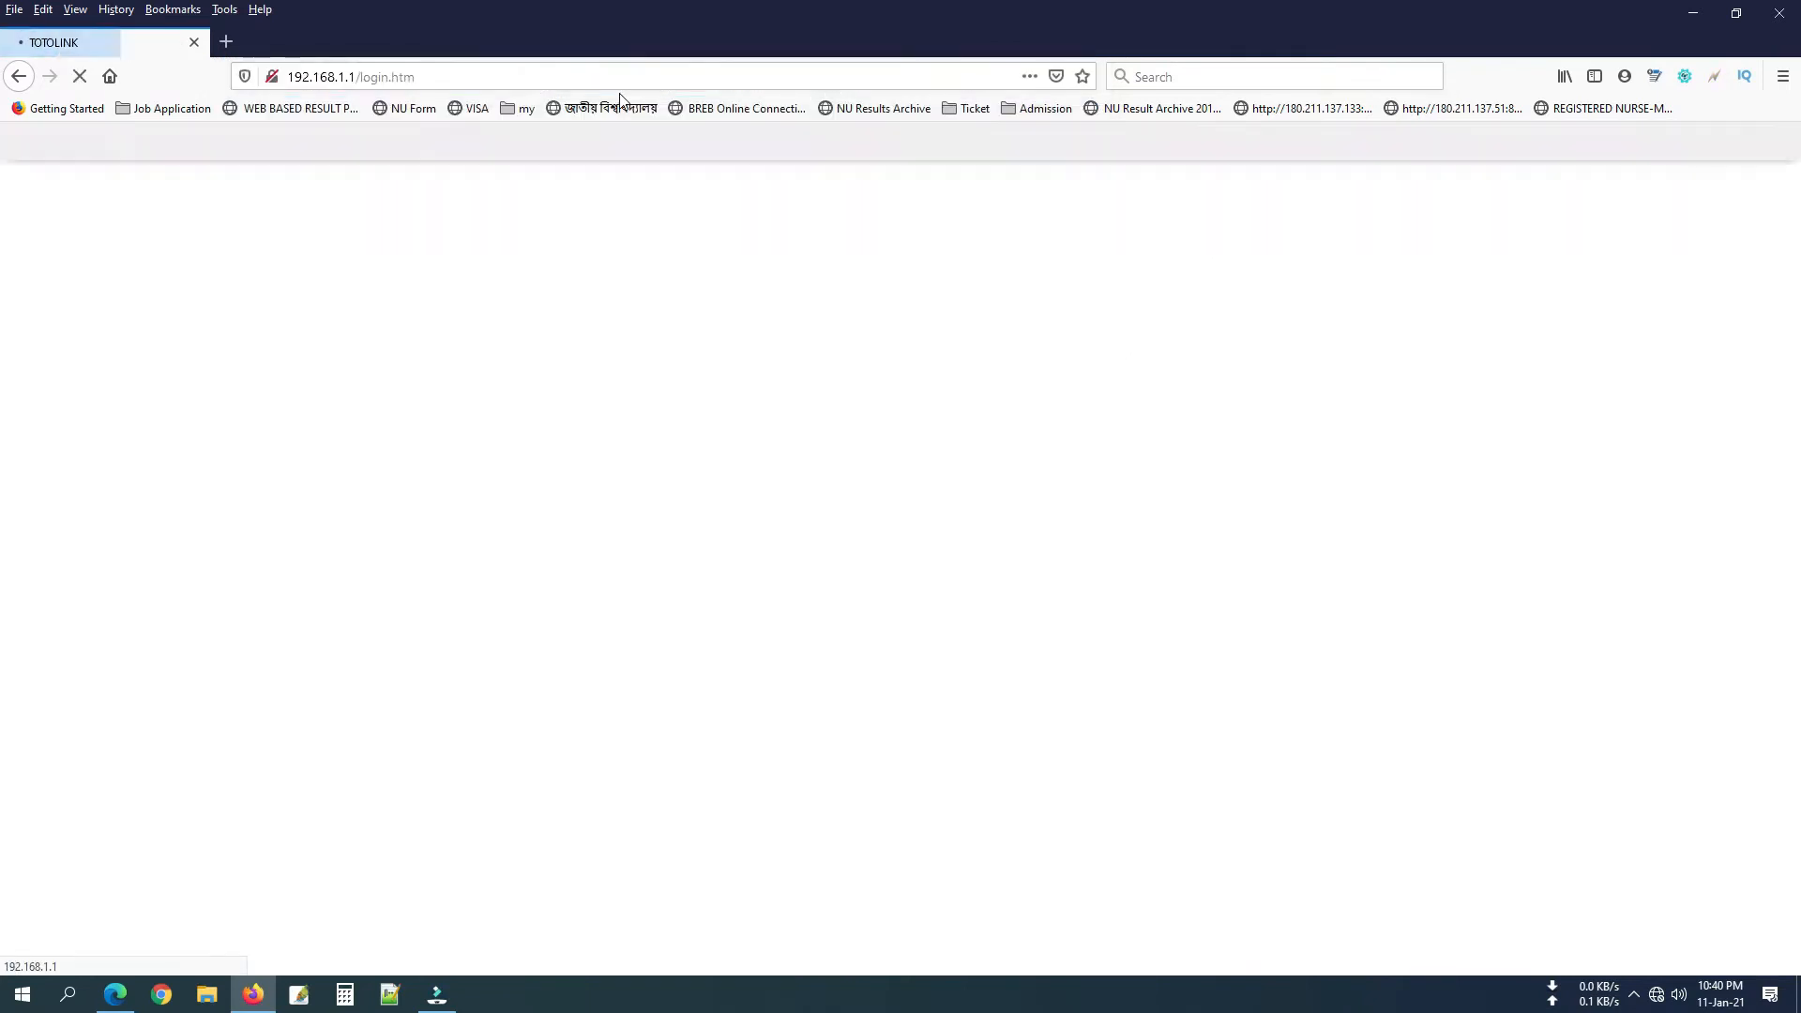
Log in again with the admin password and the verification code.
left_click(949, 549)
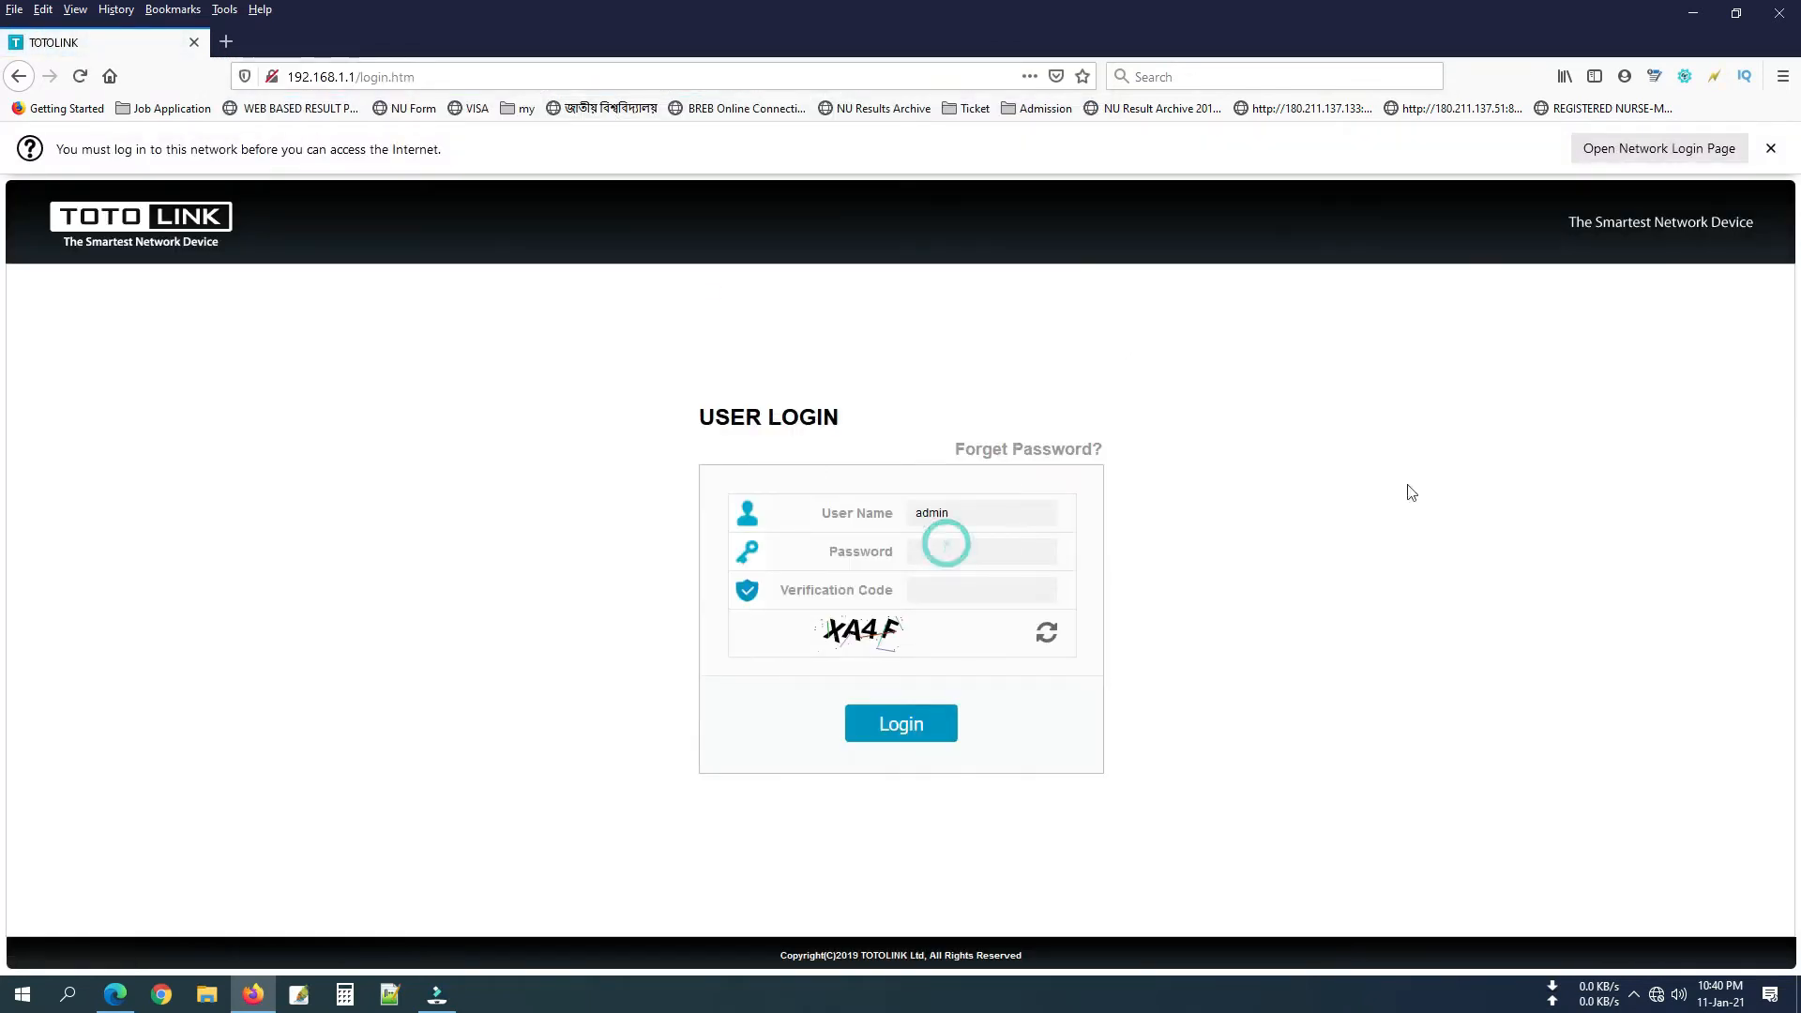
type("admin")
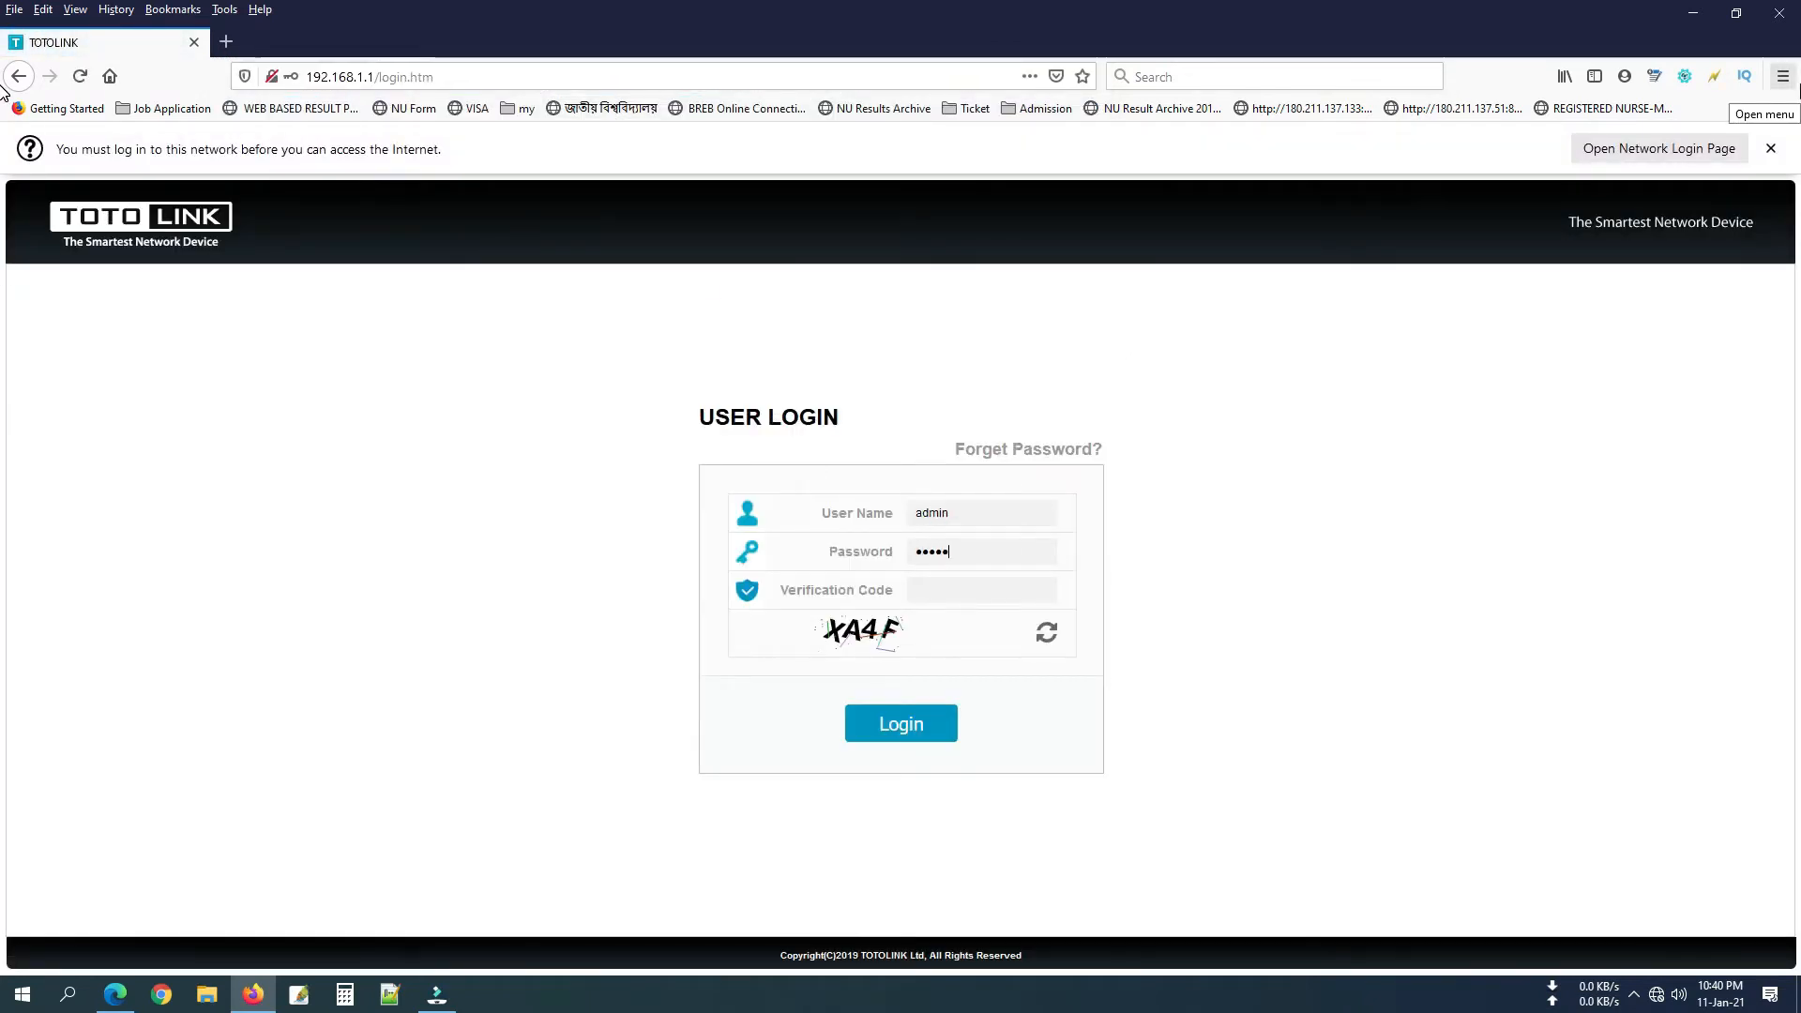
type("123")
key("Tab")
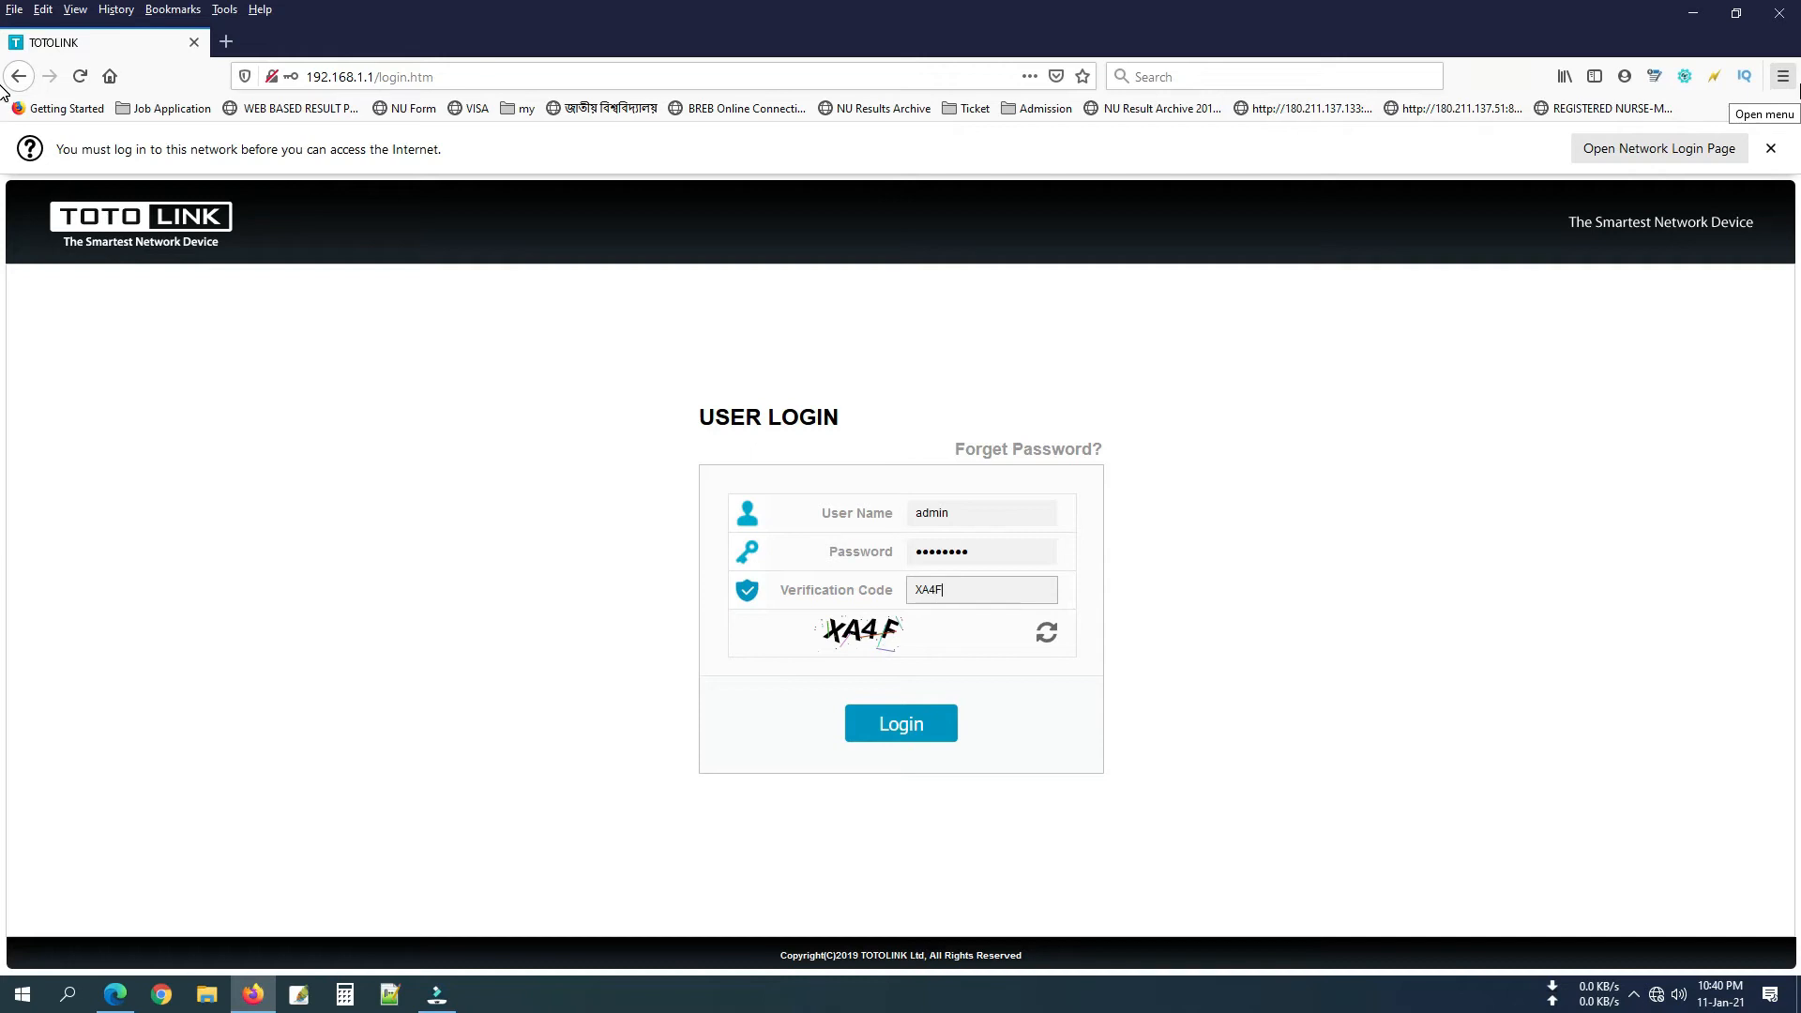
type("XA4F")
left_click(907, 741)
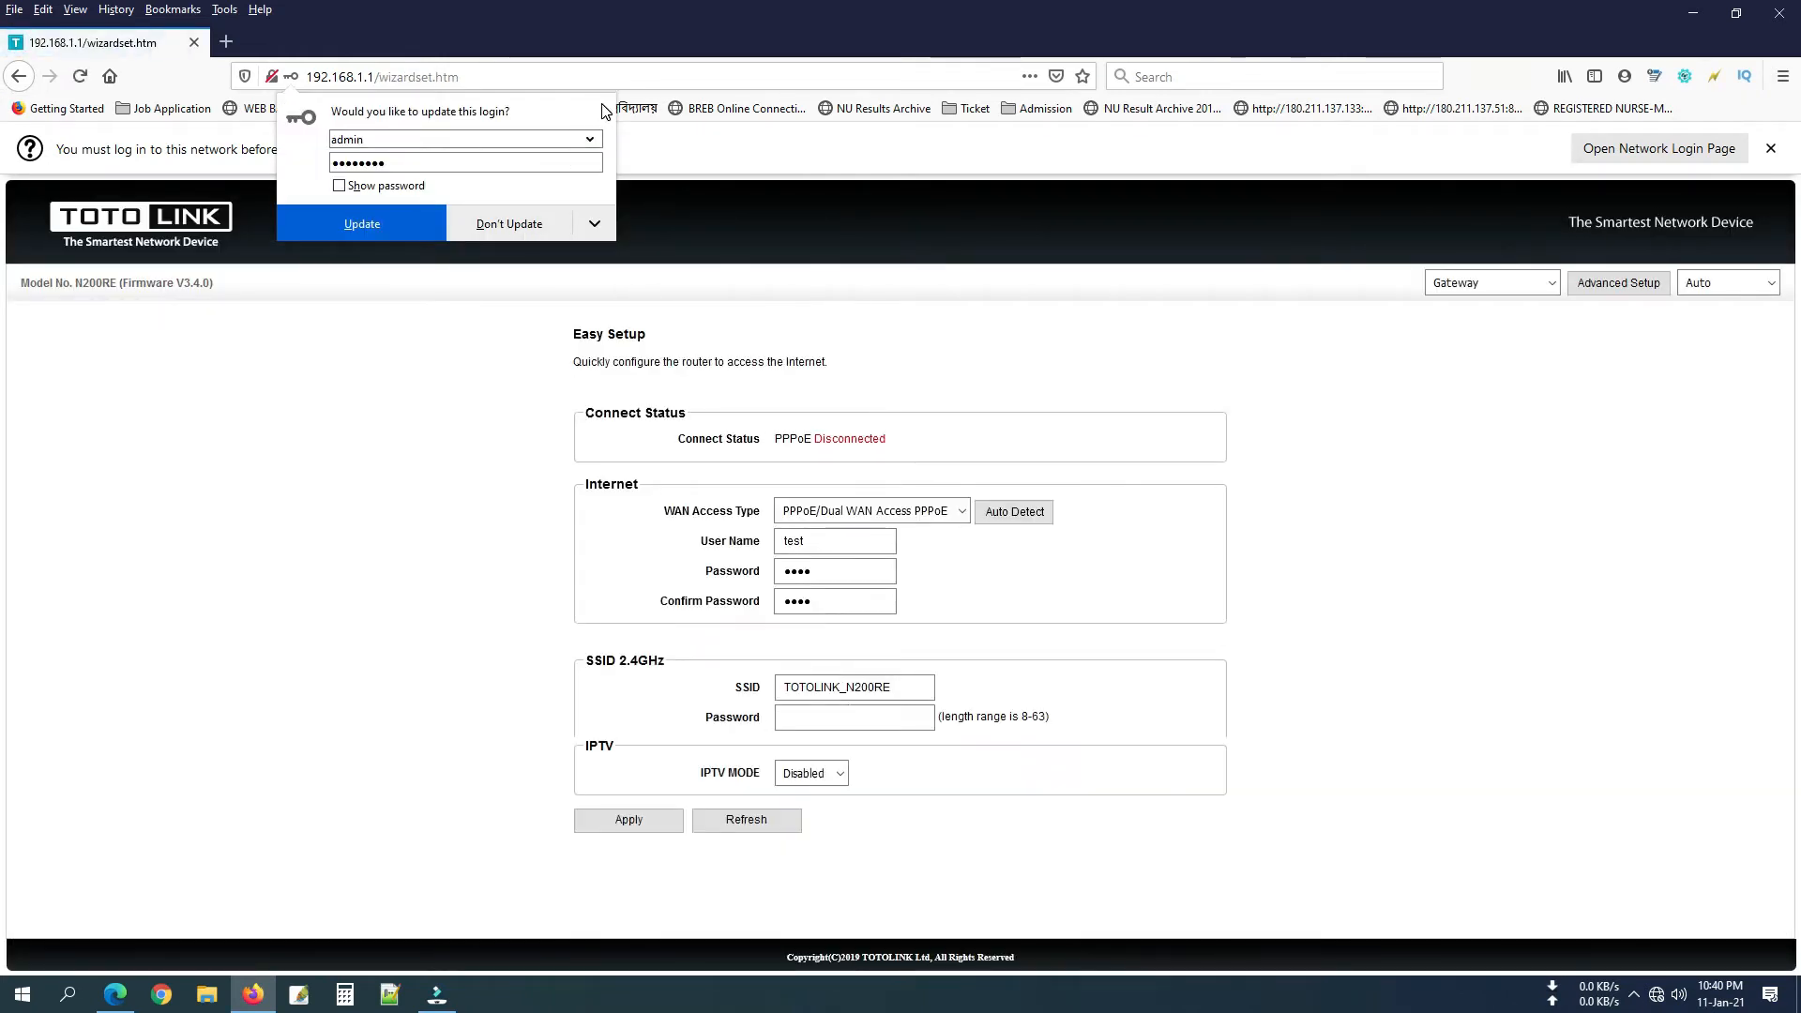
Save the updated browser login and apply DHCP Client as the Easy Setup WAN type.
left_click(401, 228)
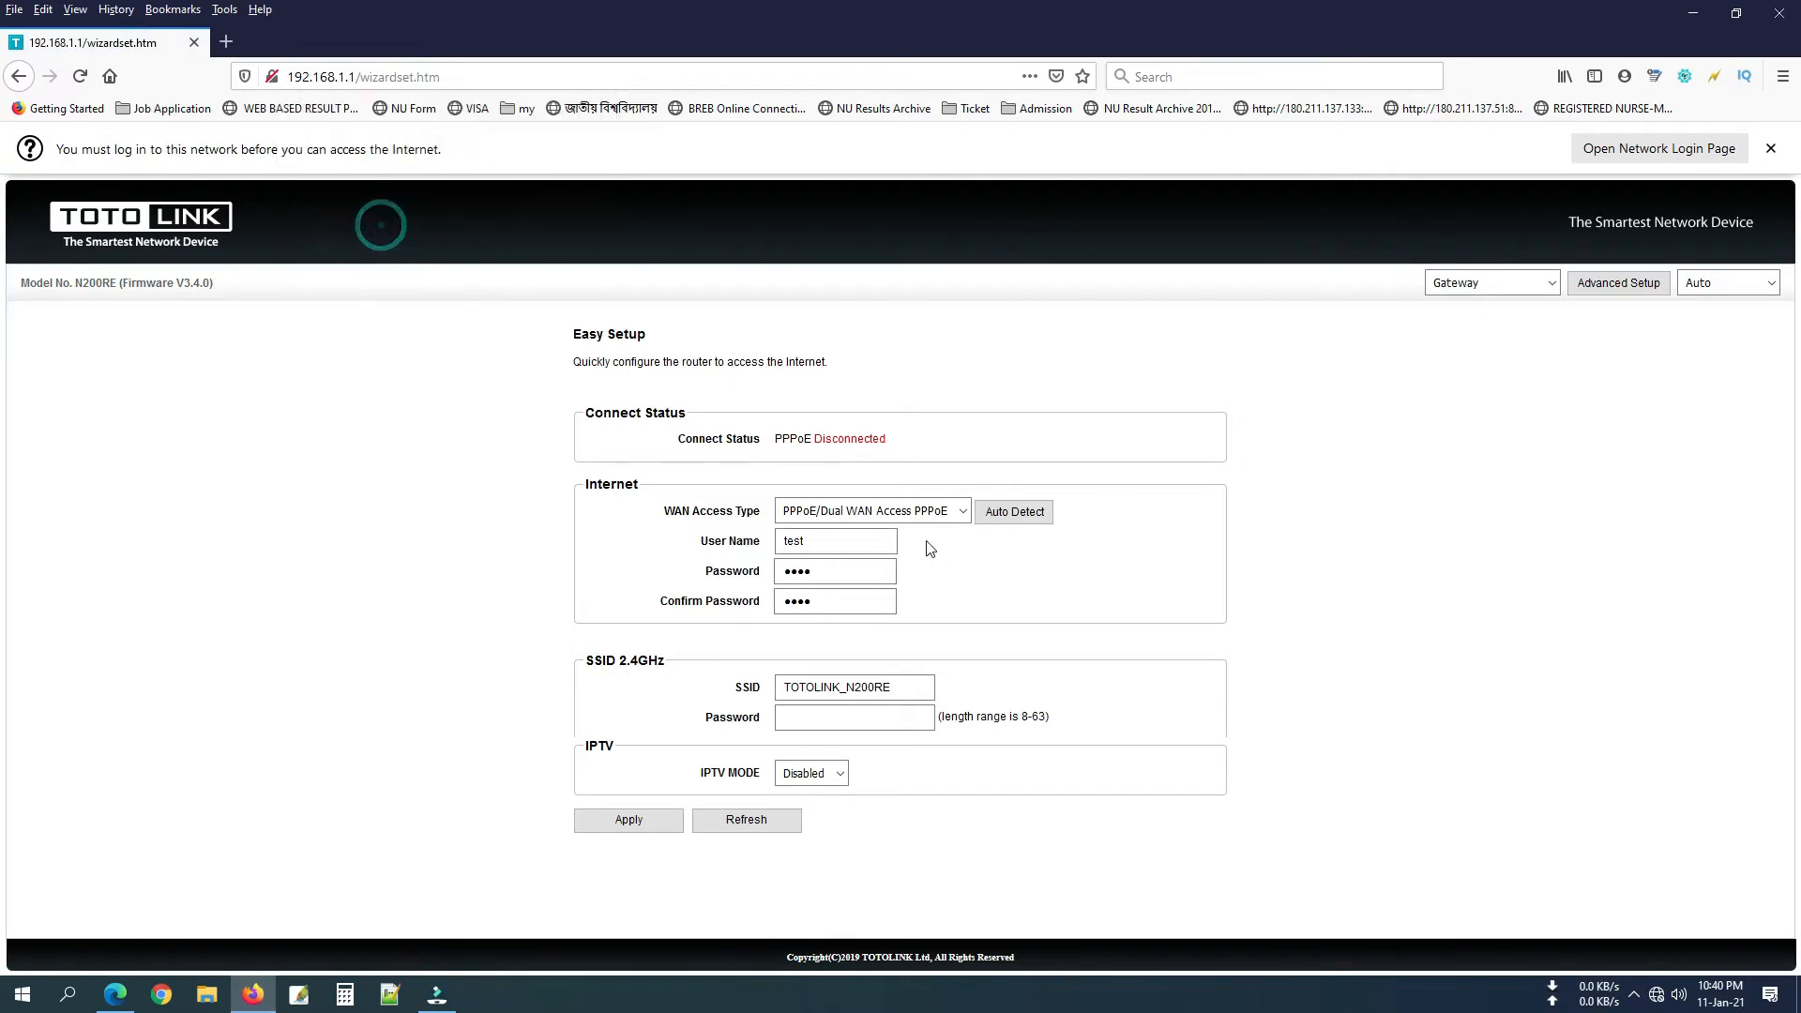
left_click(901, 511)
left_click(943, 556)
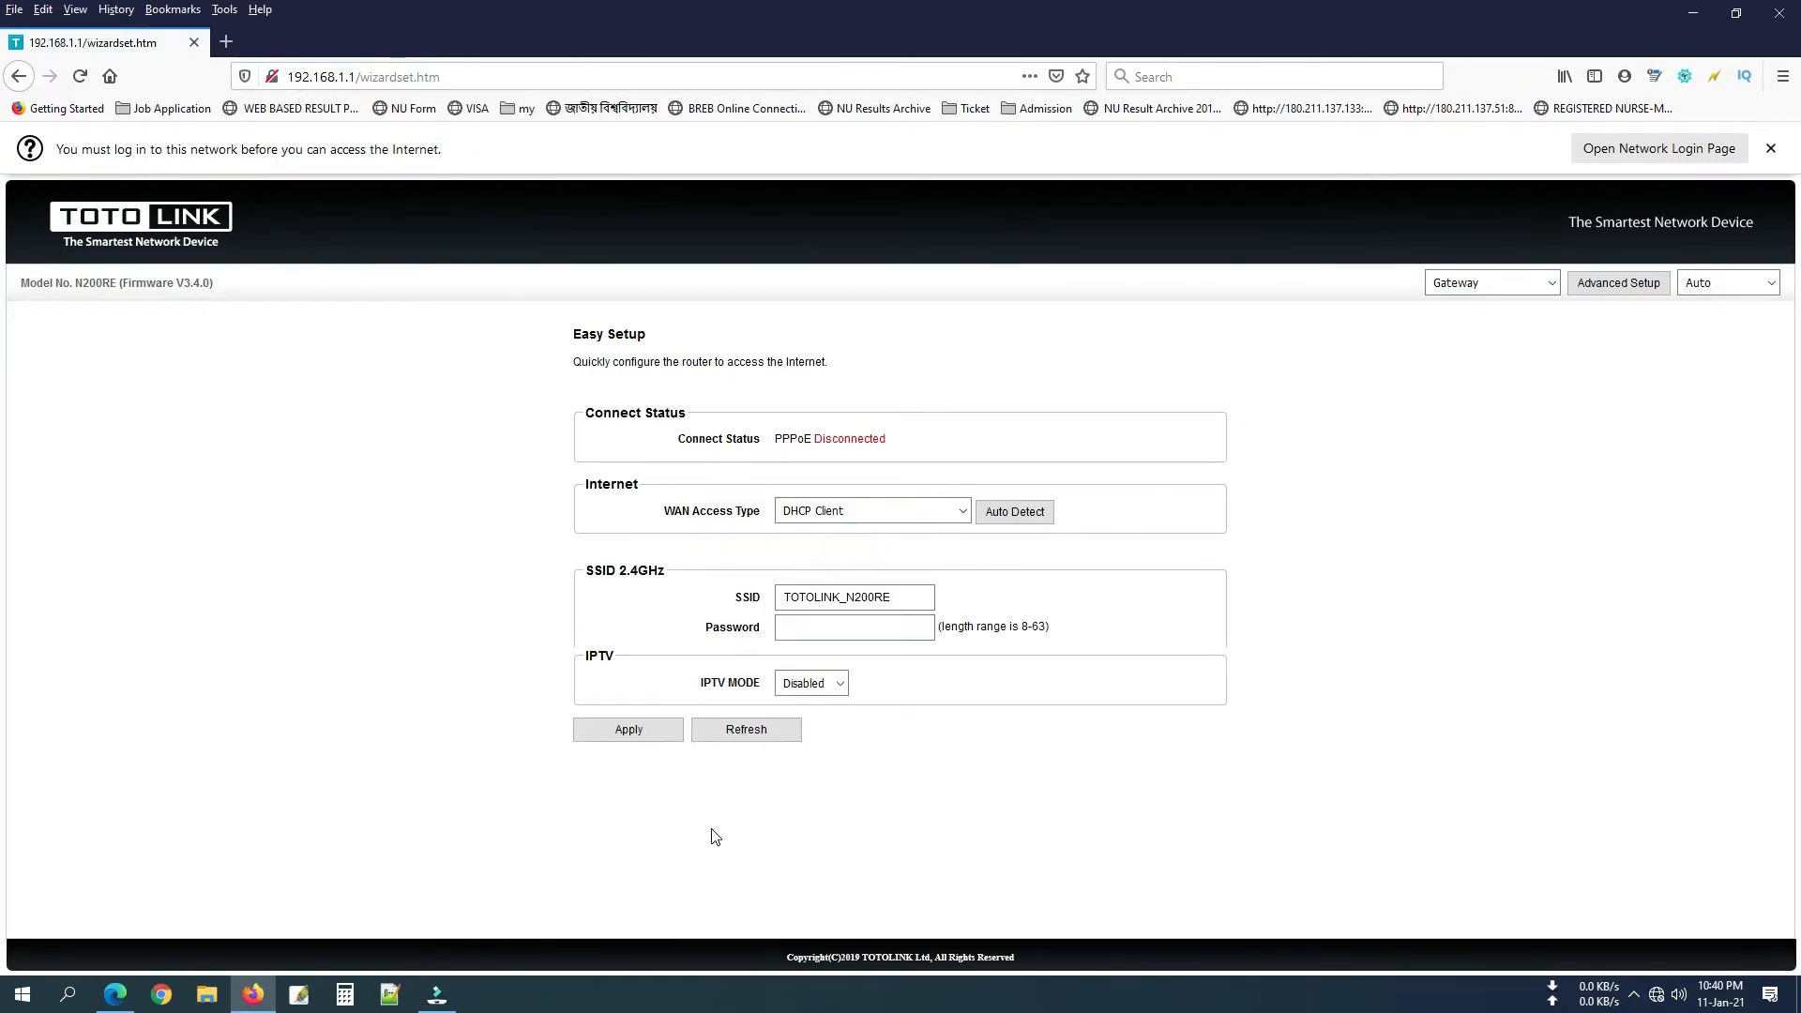
left_click(631, 732)
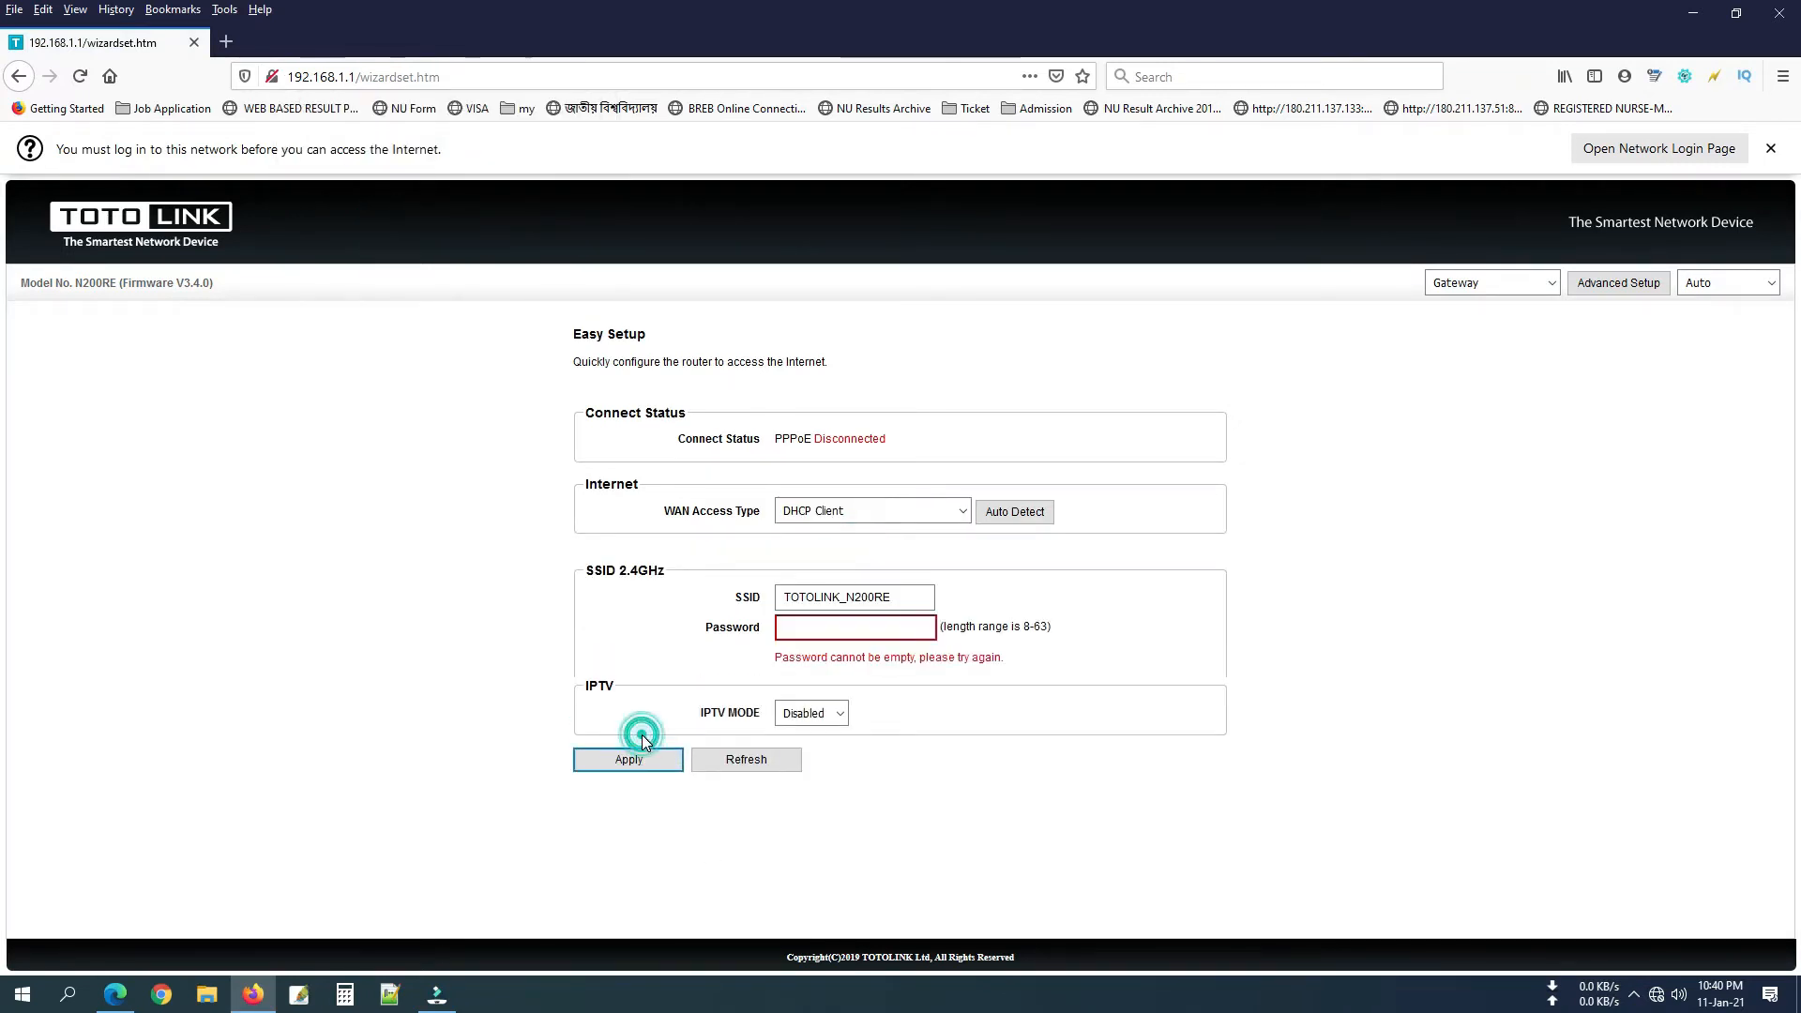
Go to the advanced Network > LAN Settings page.
left_click(1603, 282)
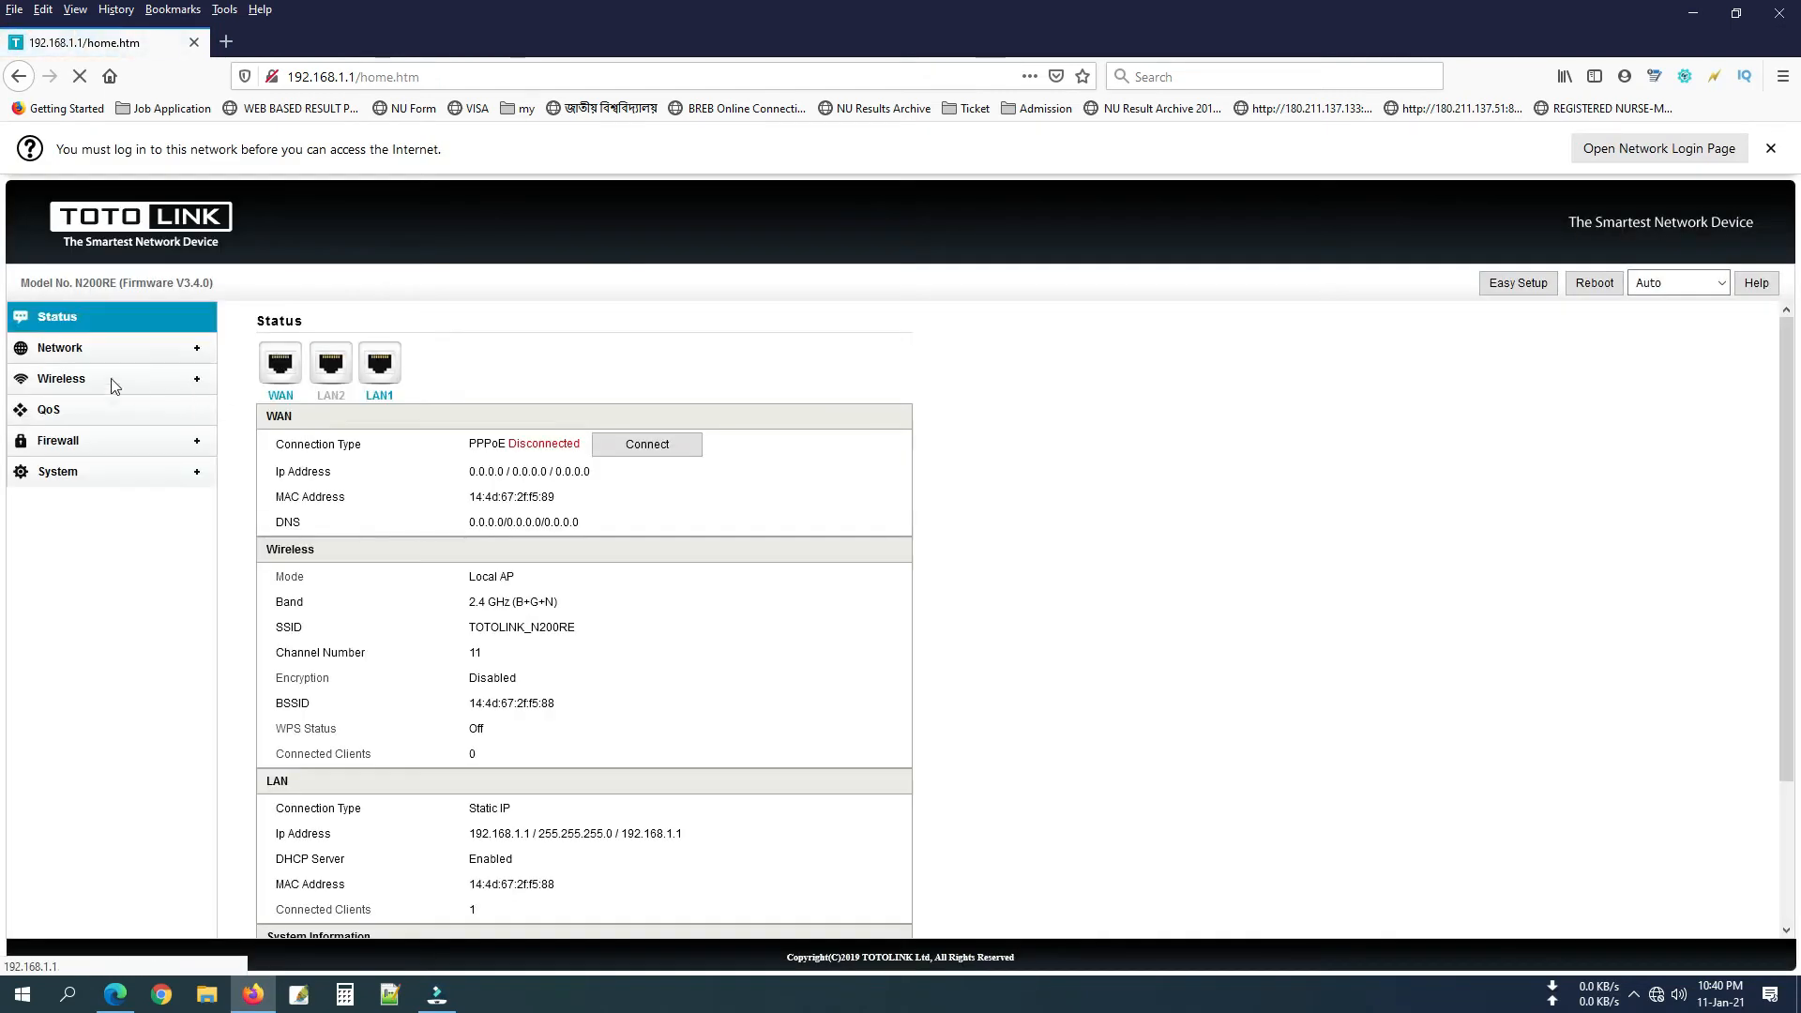
left_click(65, 348)
left_click(75, 398)
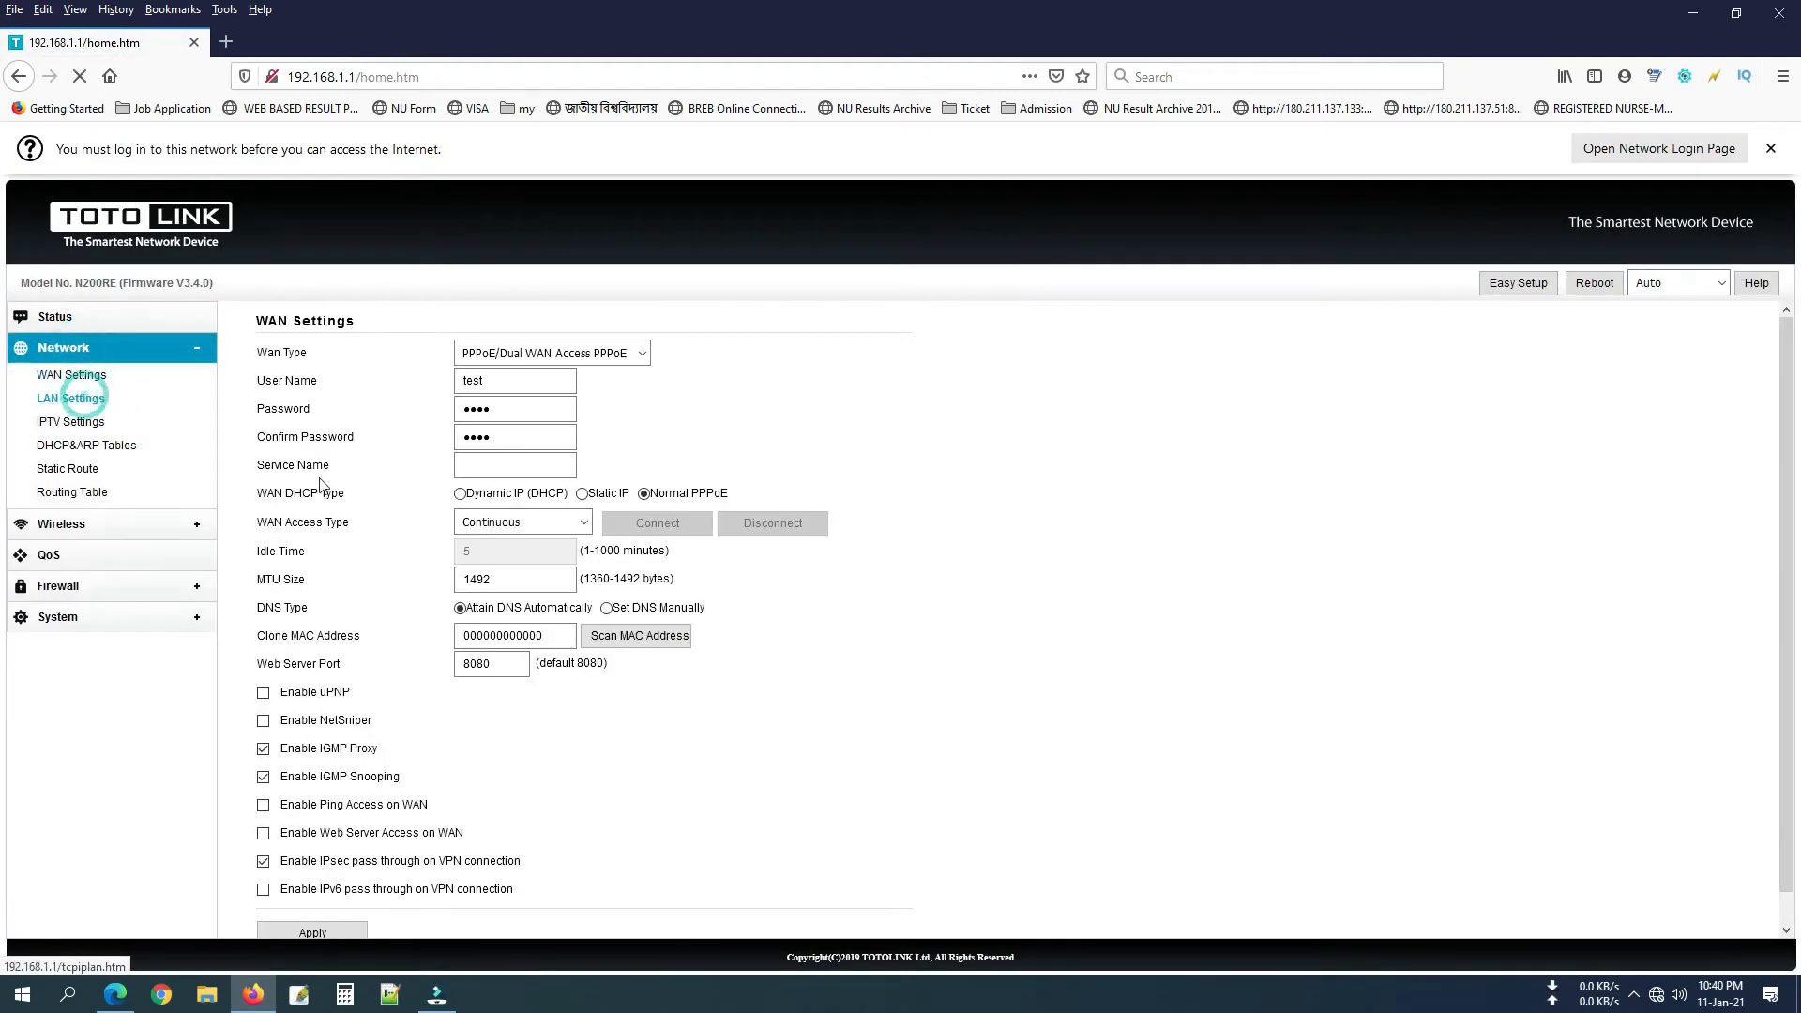
left_click(79, 396)
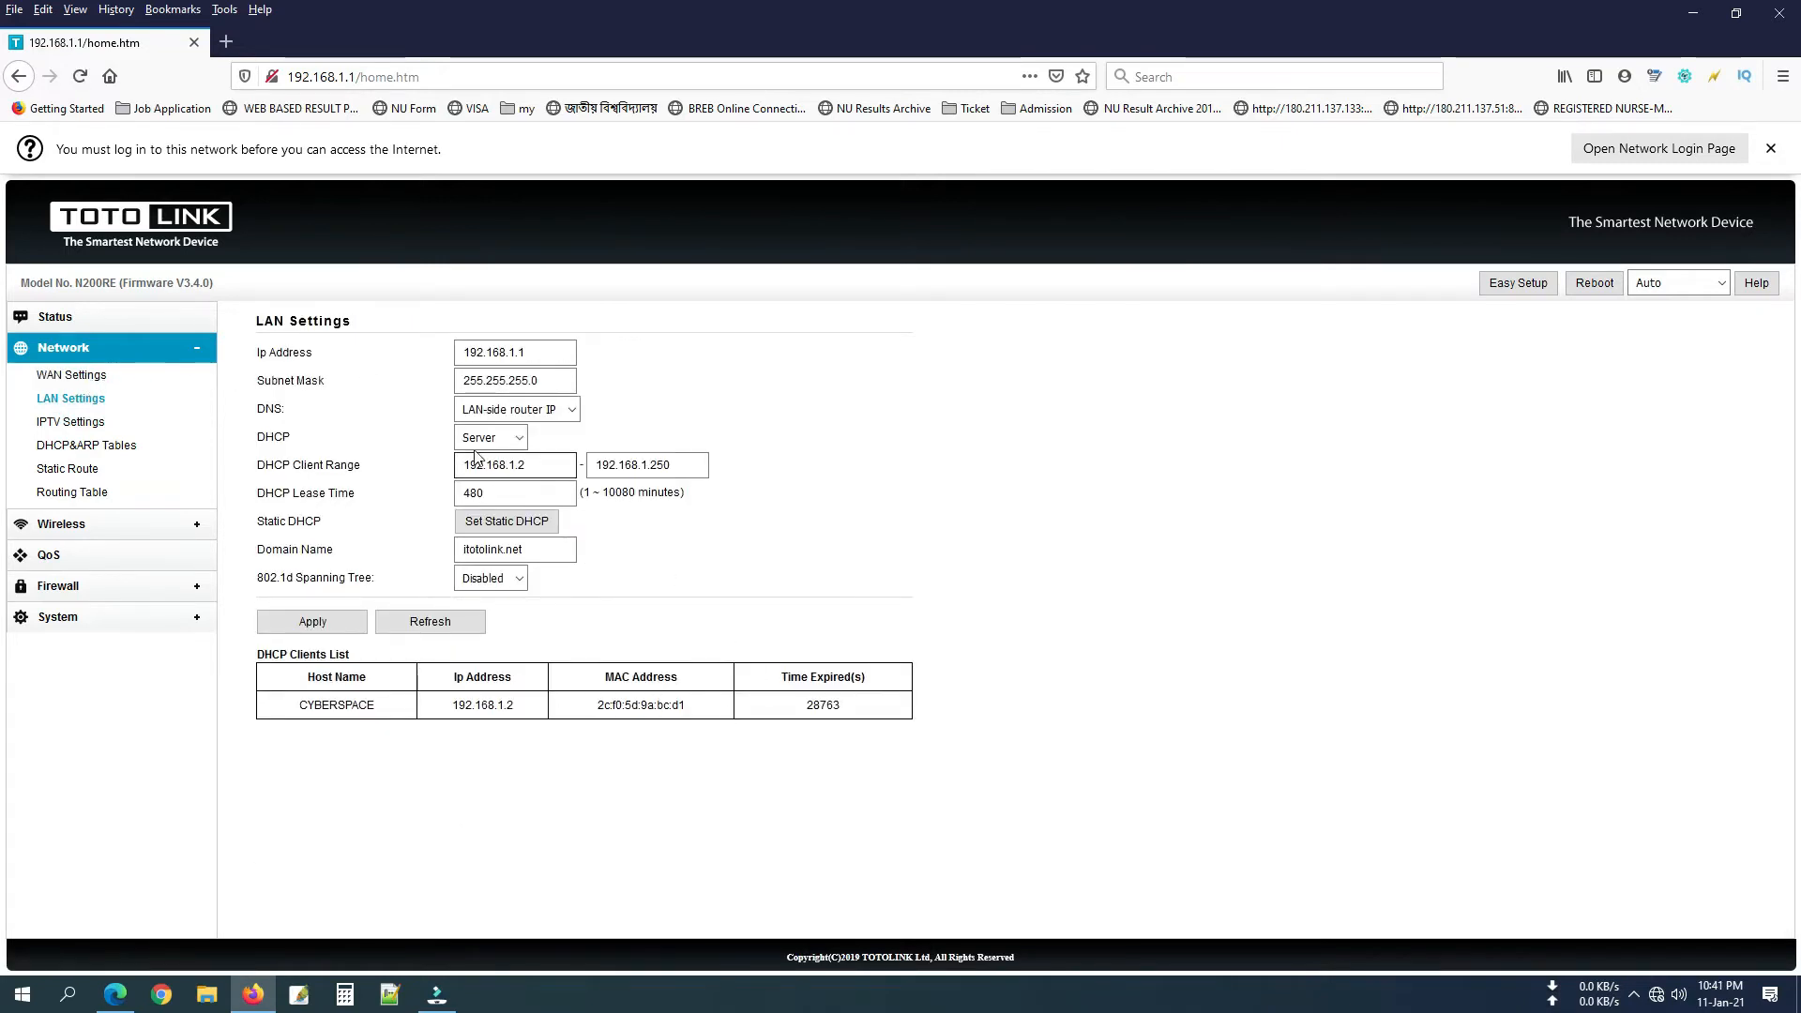
Check the LAN DNS and DHCP mode options without changing them, then return to Status.
left_click(560, 412)
left_click(567, 407)
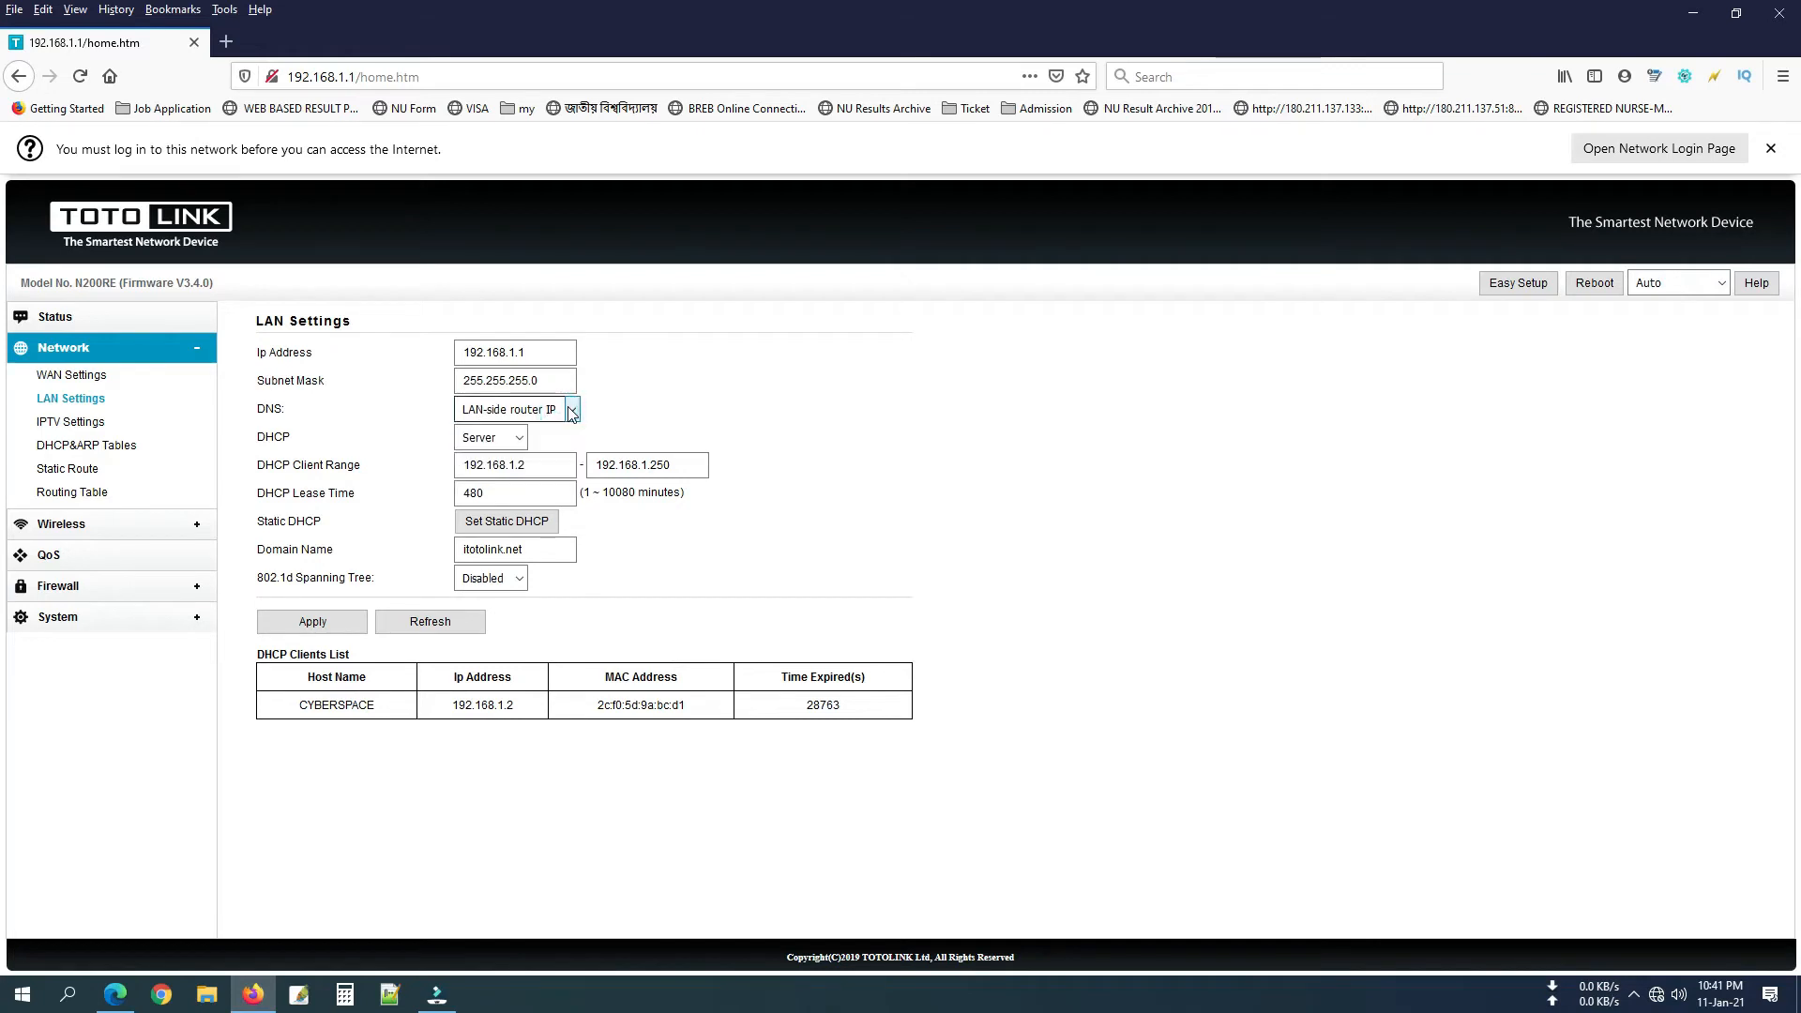
left_click(519, 434)
left_click(774, 407)
left_click(54, 320)
Set the WAN Settings type to DHCP Client and apply it.
left_click(67, 350)
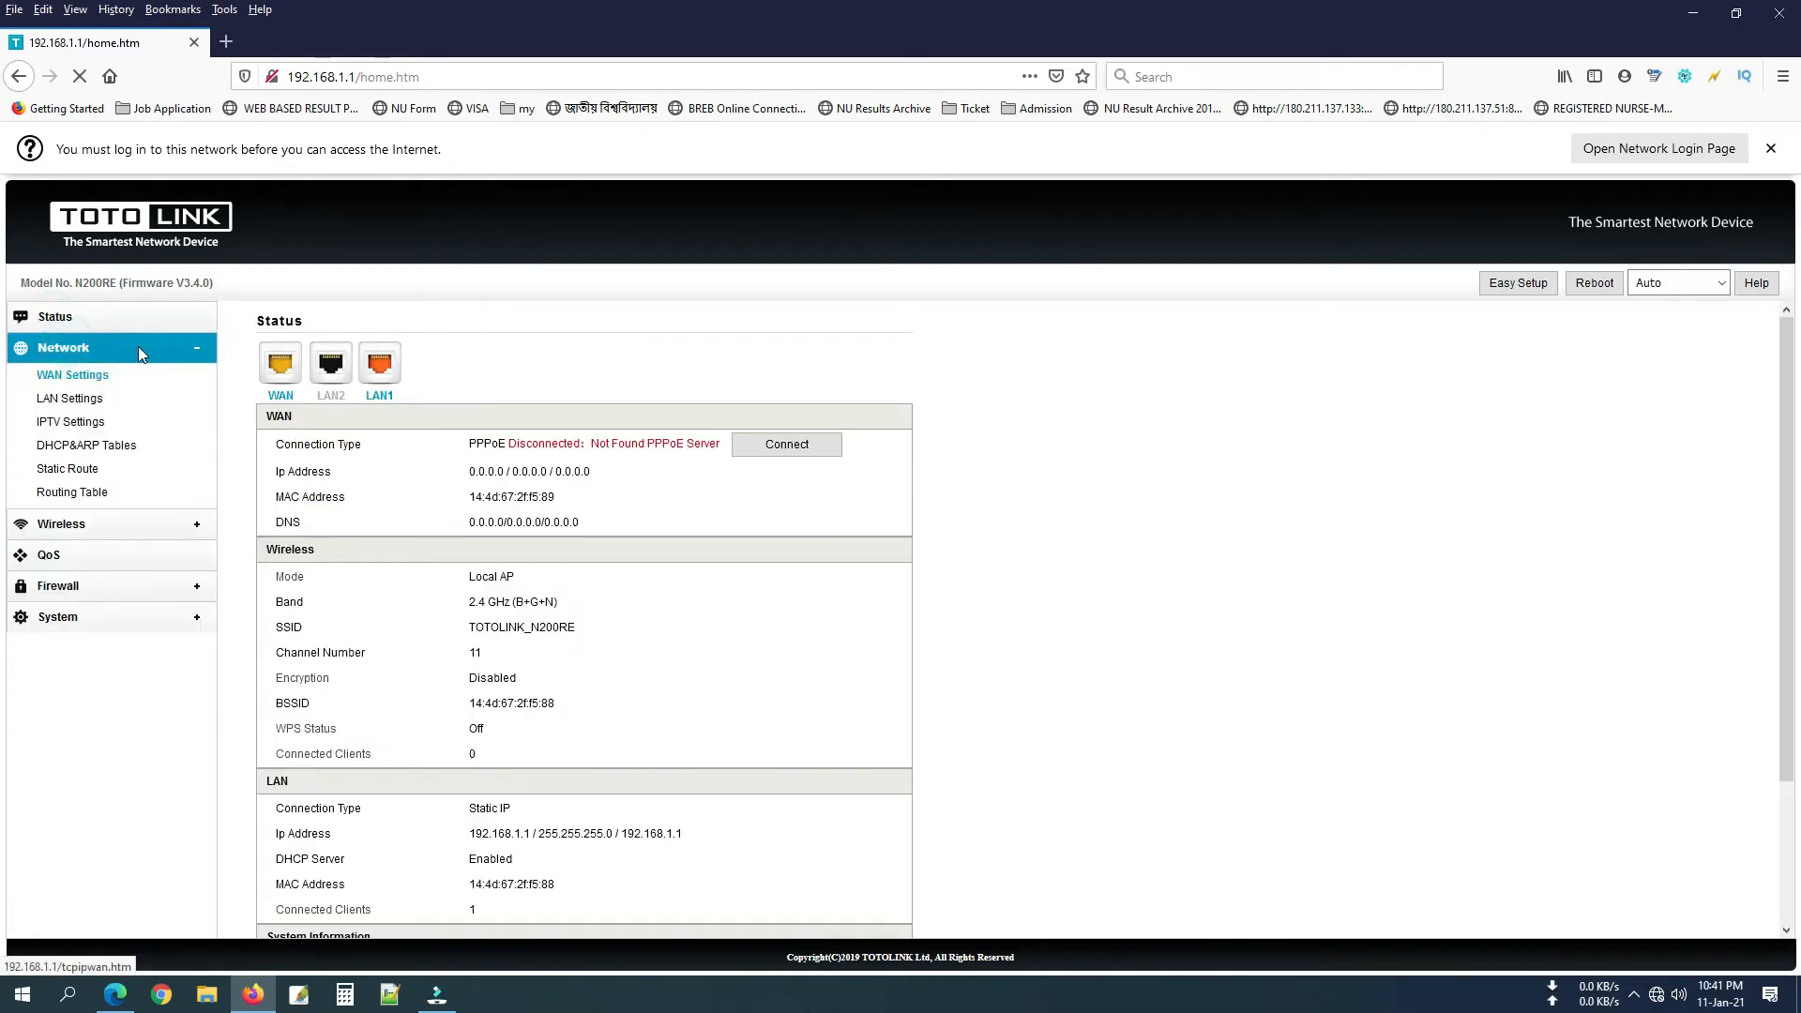
left_click(86, 380)
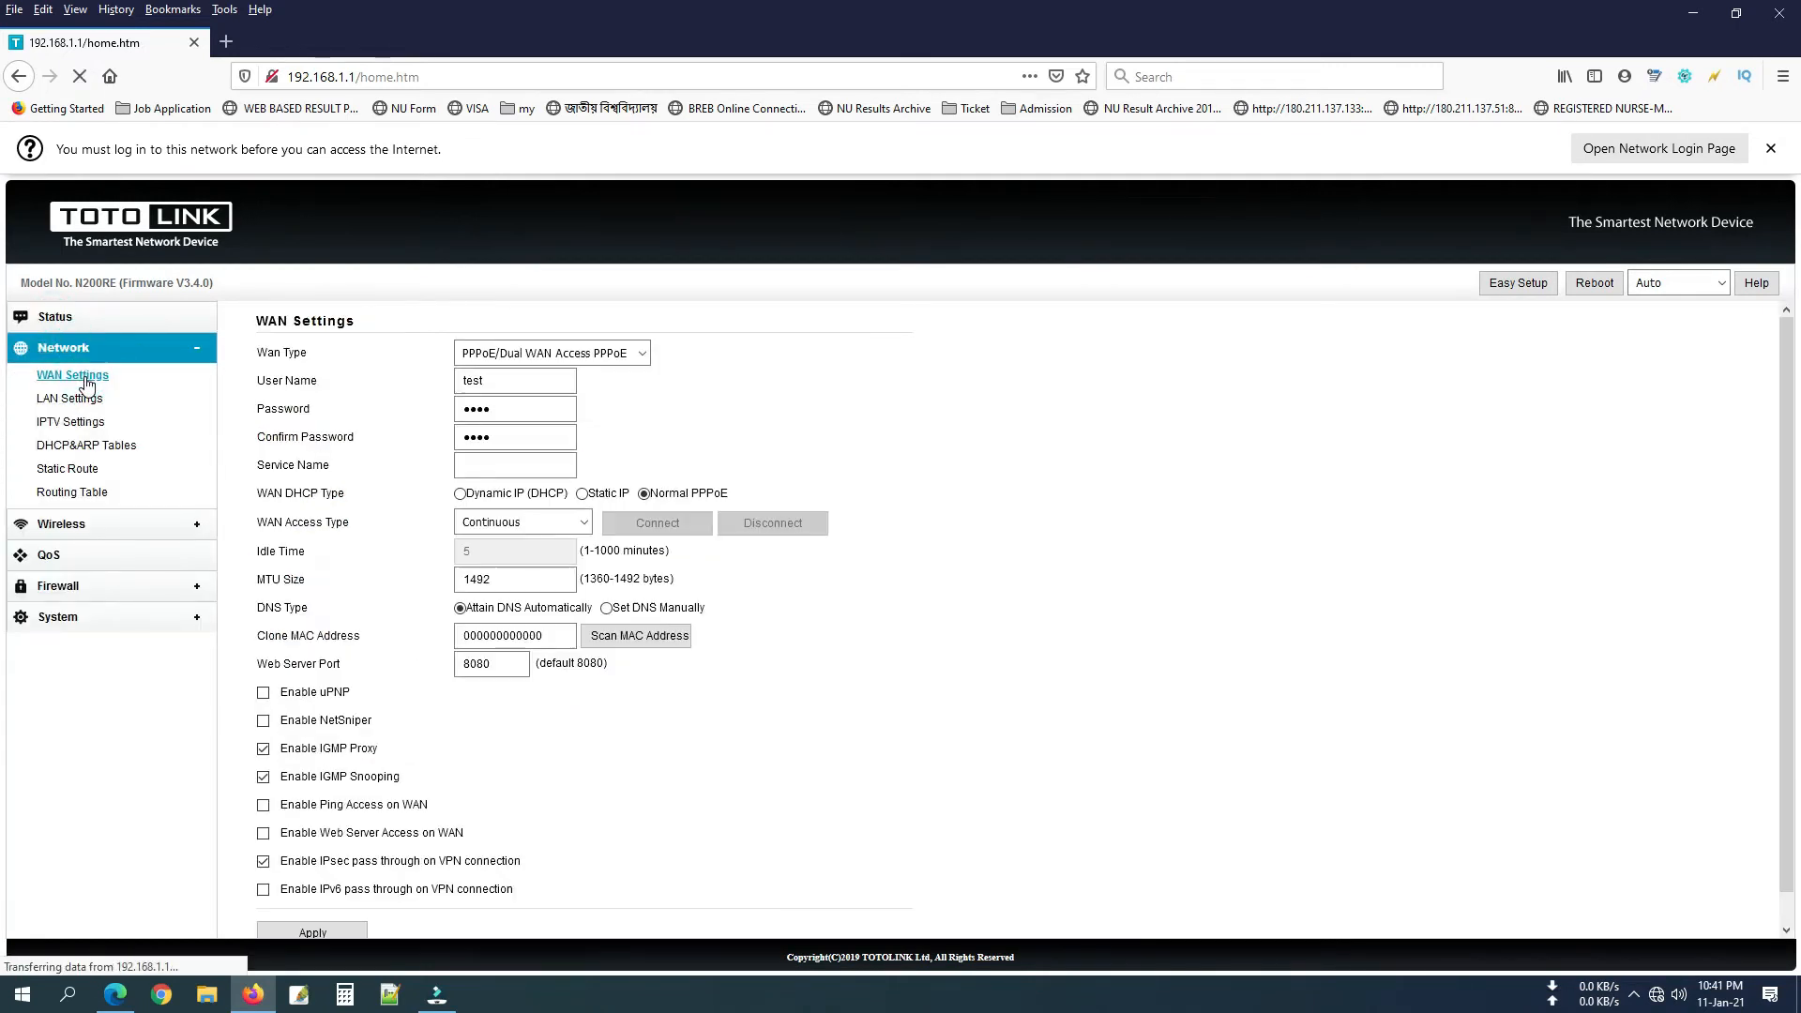
left_click(525, 354)
left_click(518, 399)
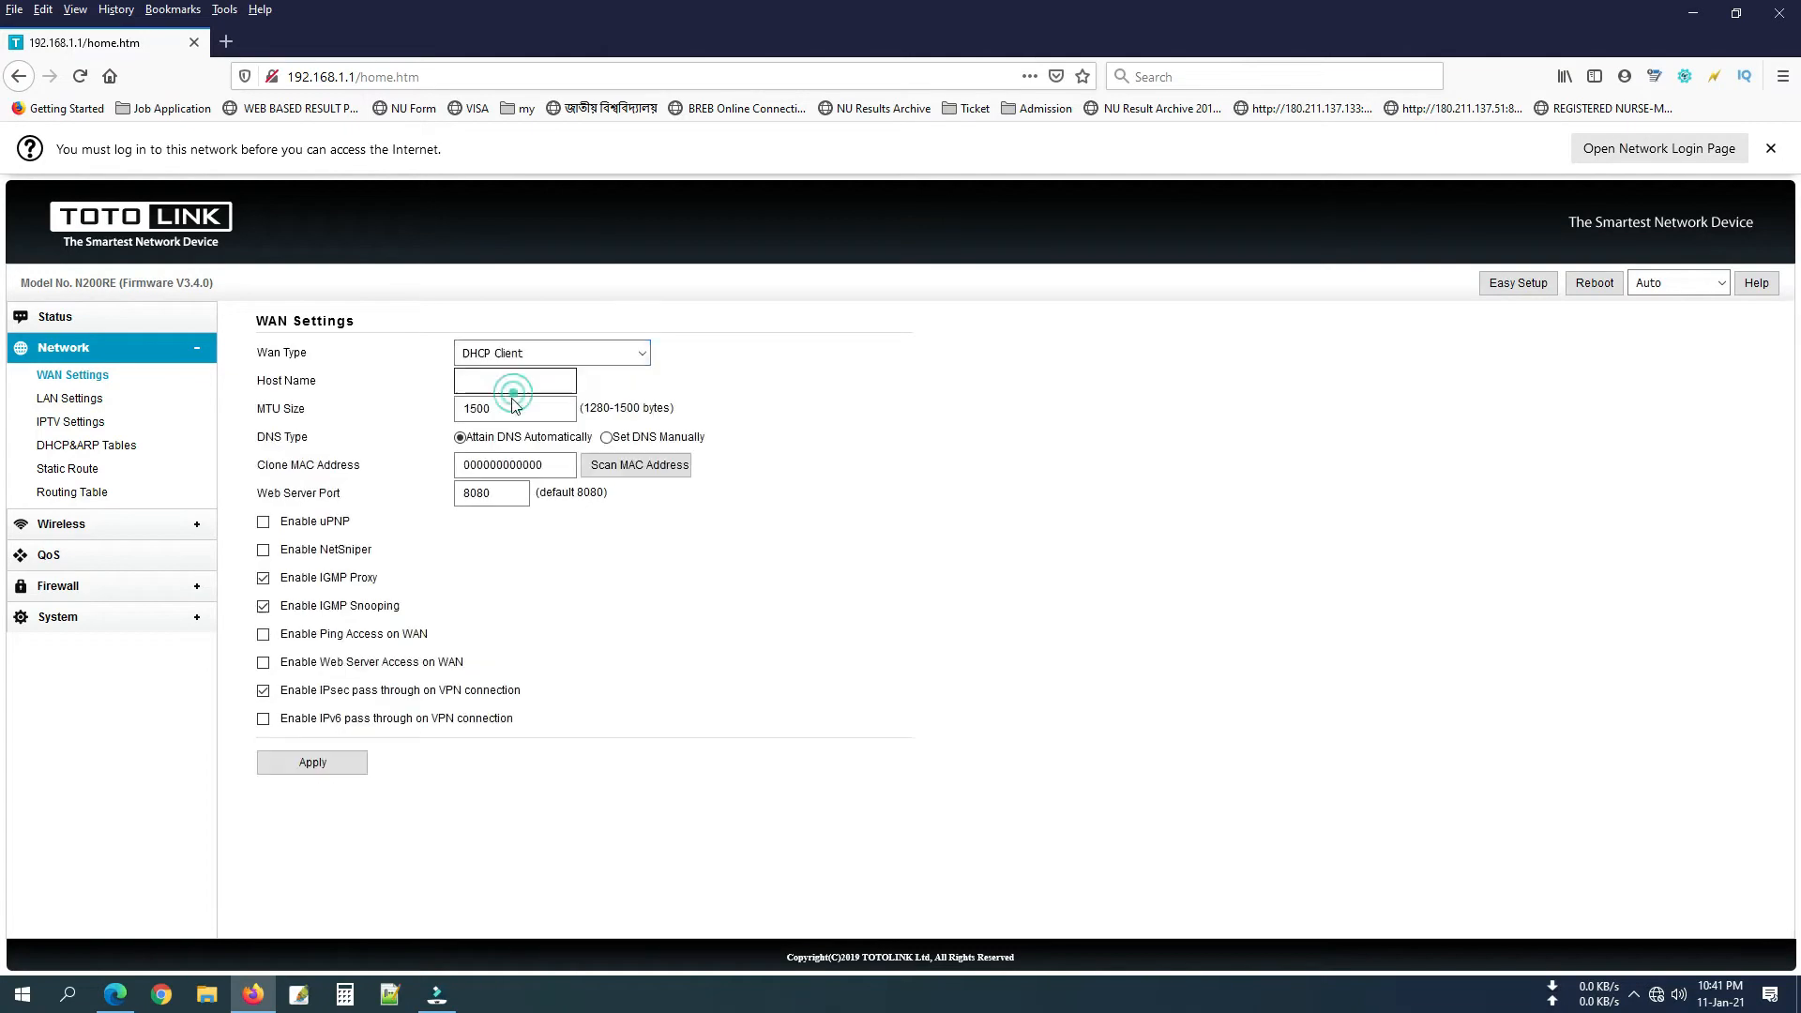
left_click(335, 763)
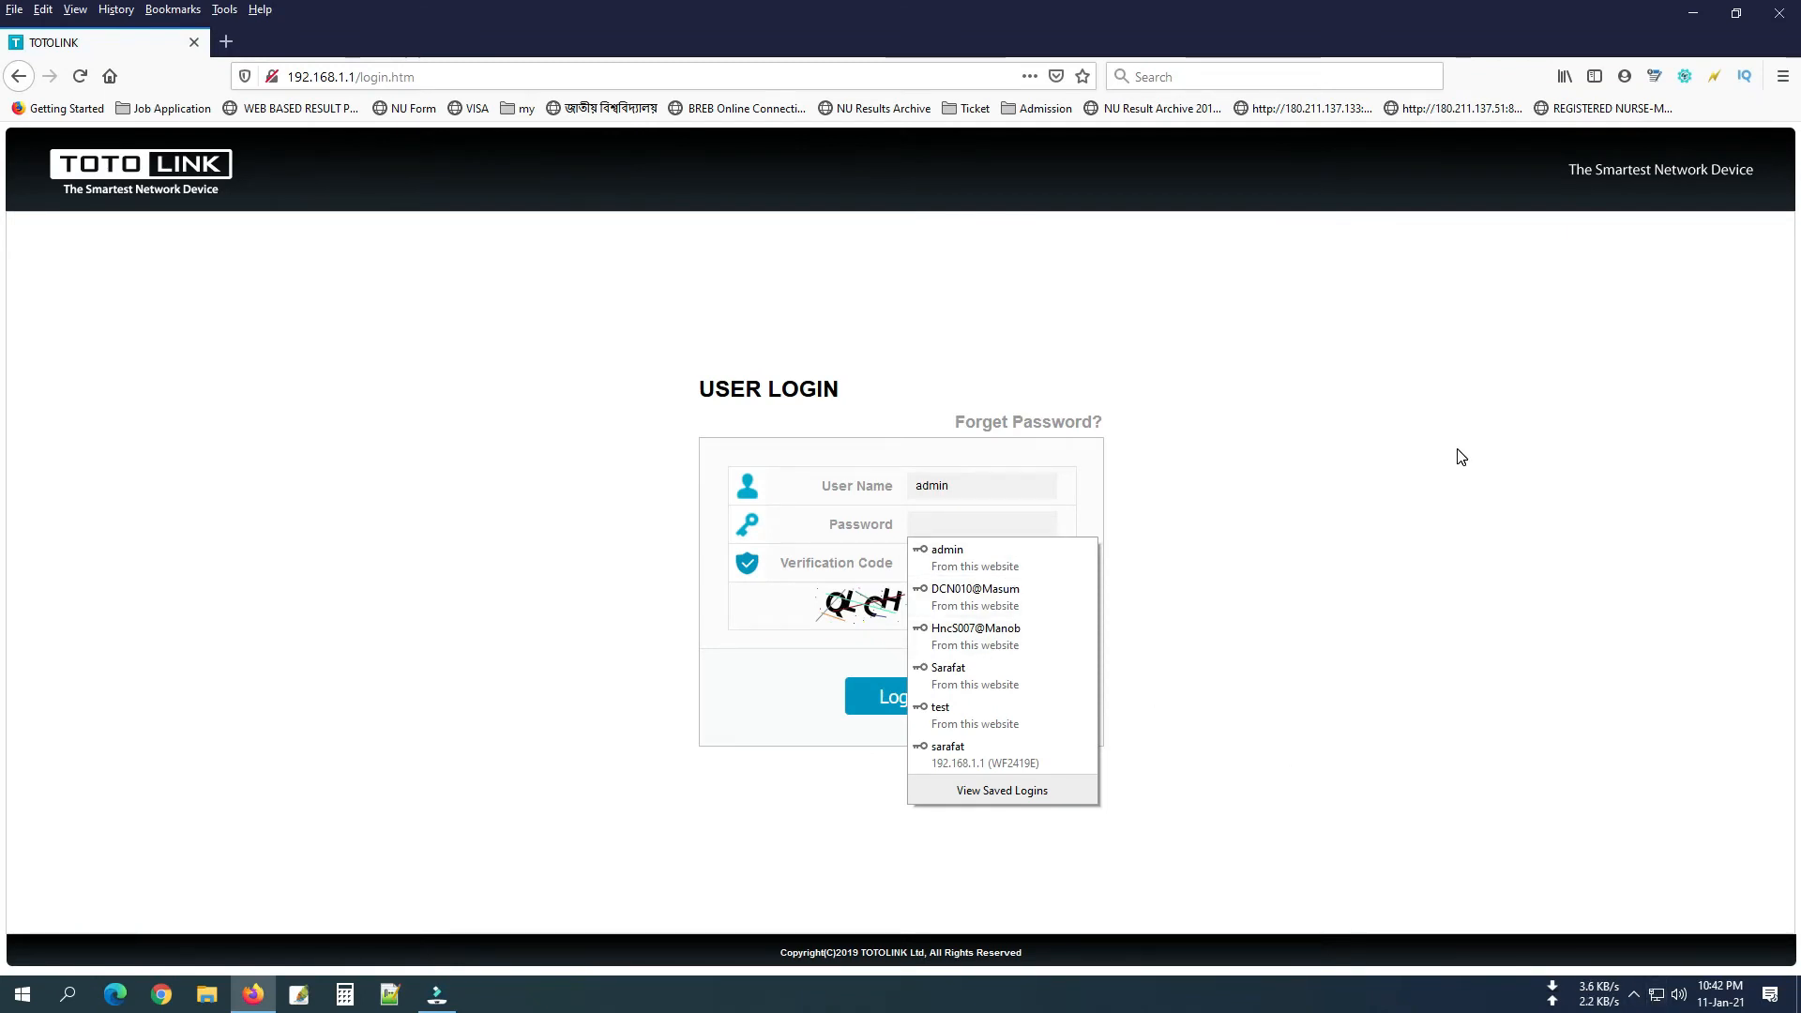
Log in, choose PPPoE as WAN access type, and select the TOTOLINK_N200RE SSID text.
type("ad")
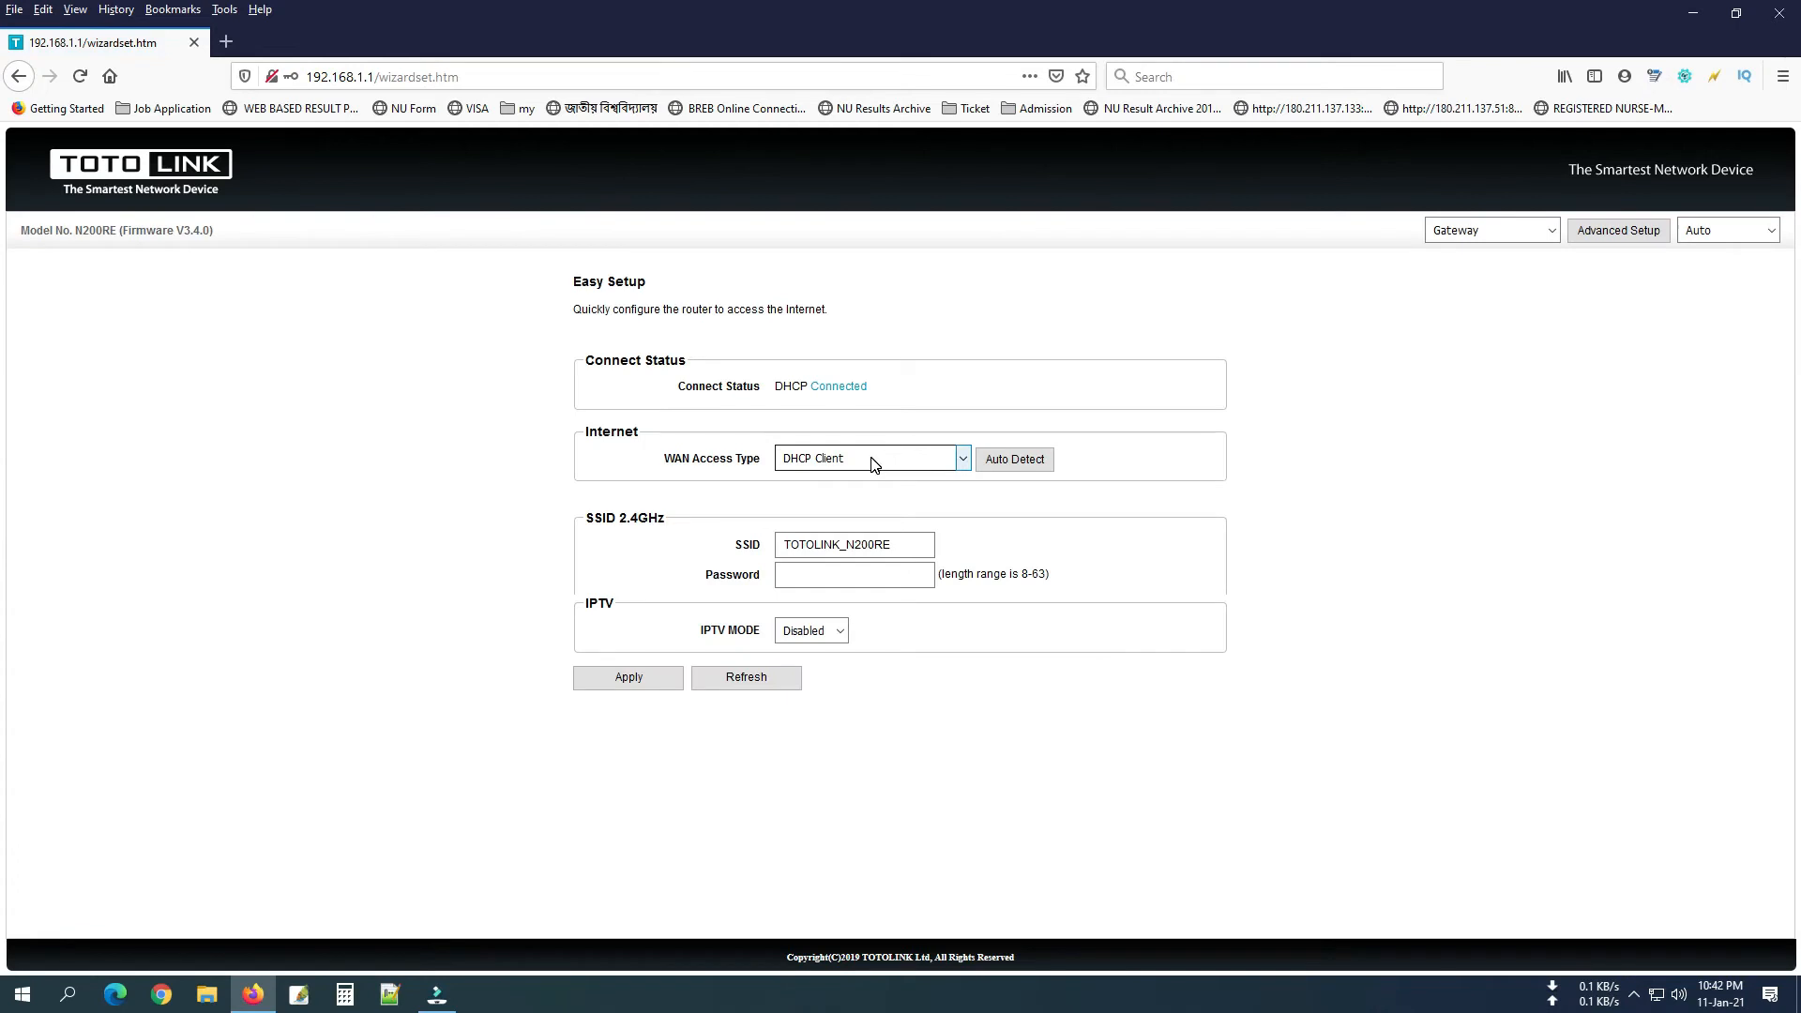
left_click(888, 462)
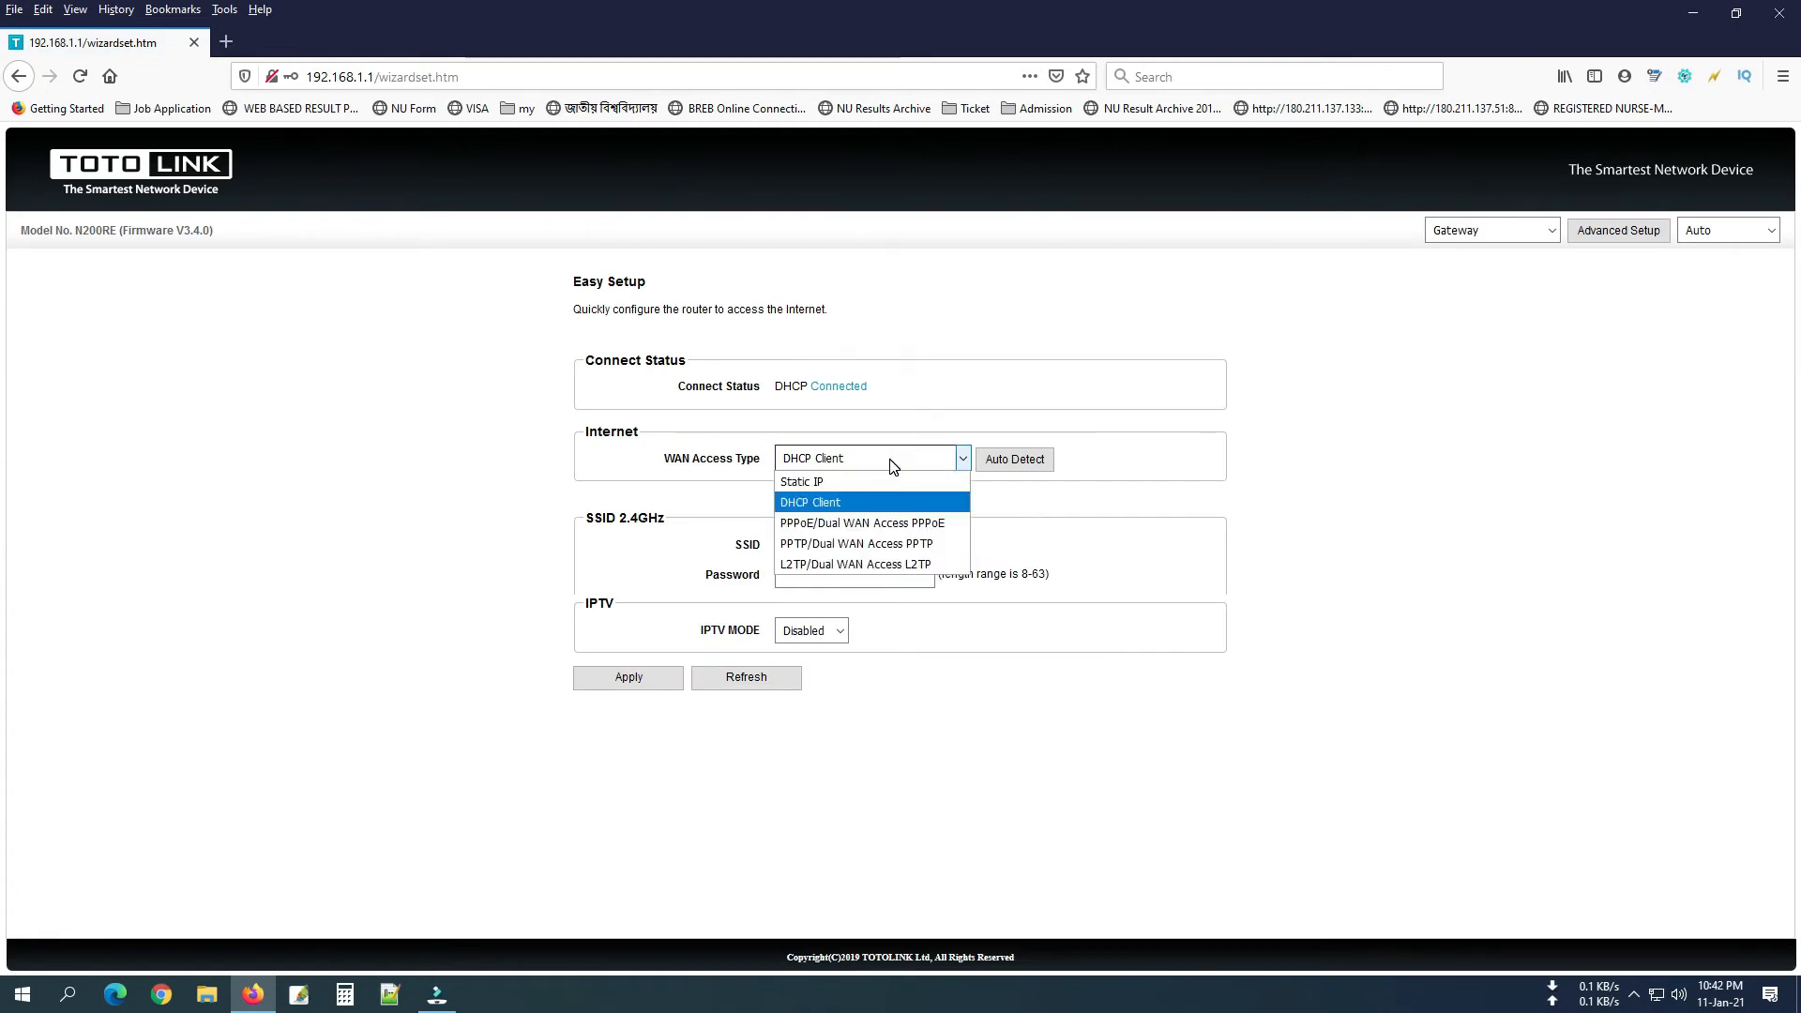
left_click(888, 525)
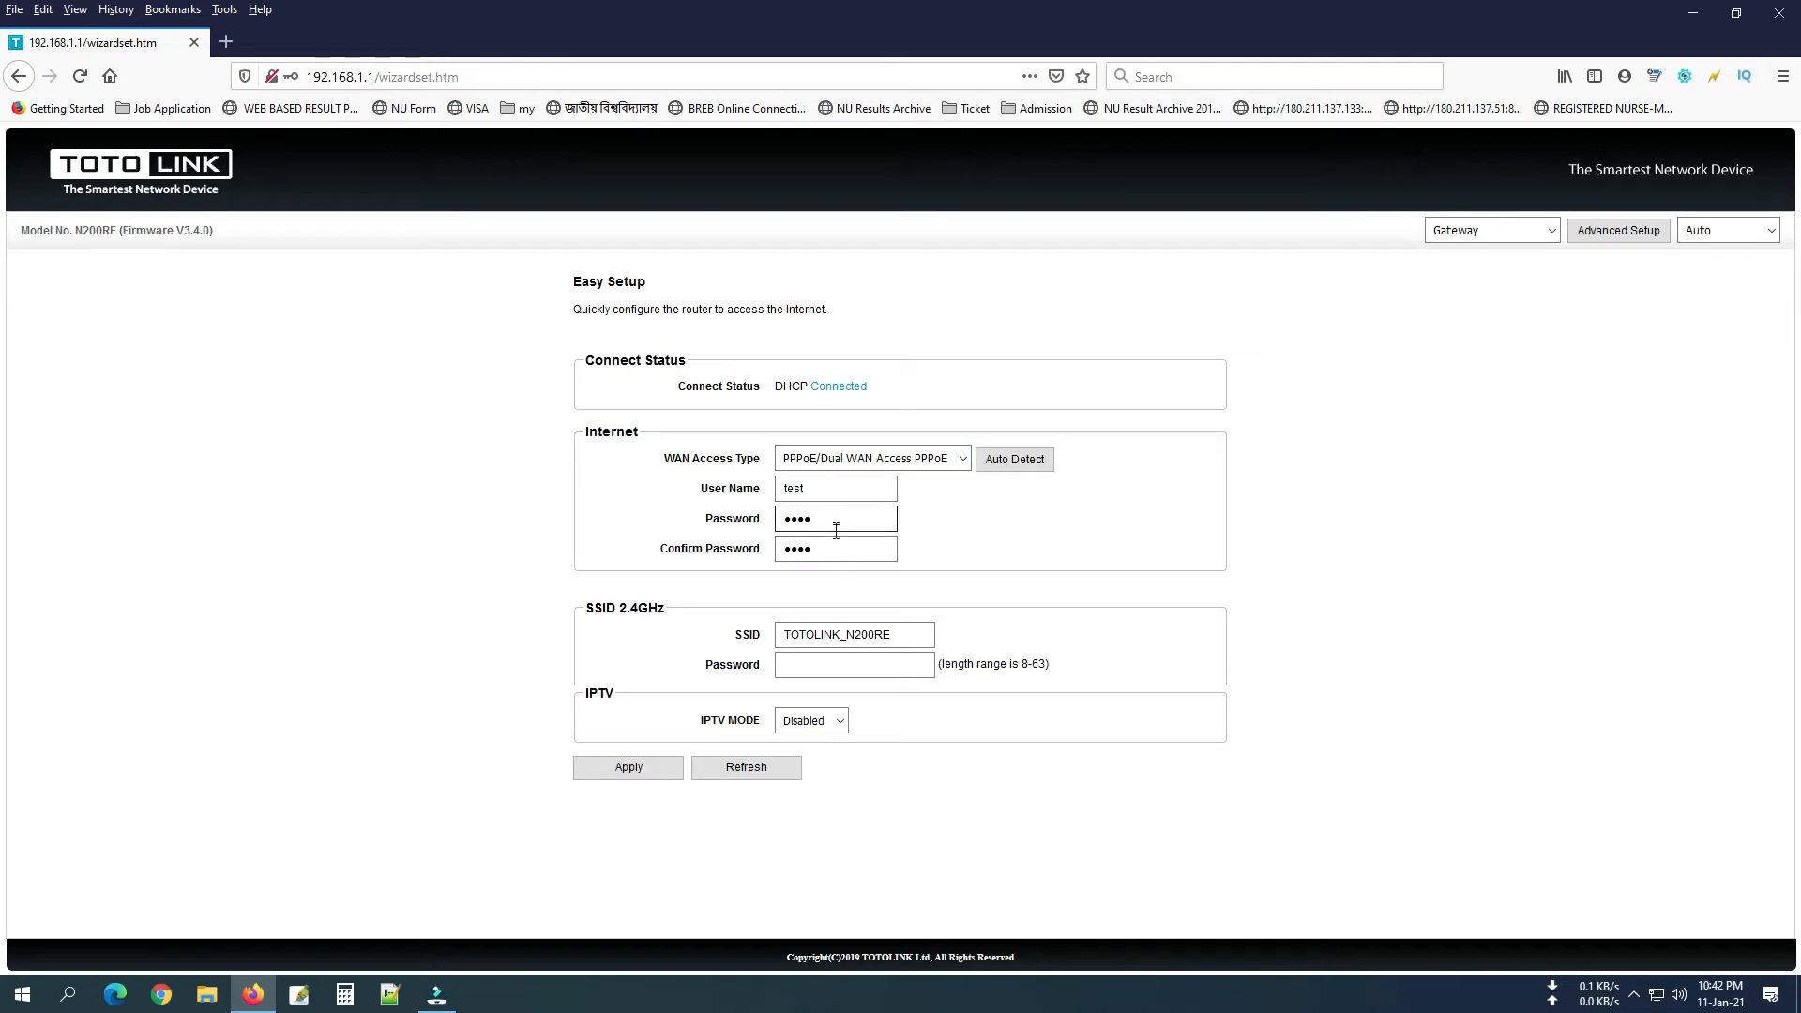
left_click_drag(894, 635, 611, 632)
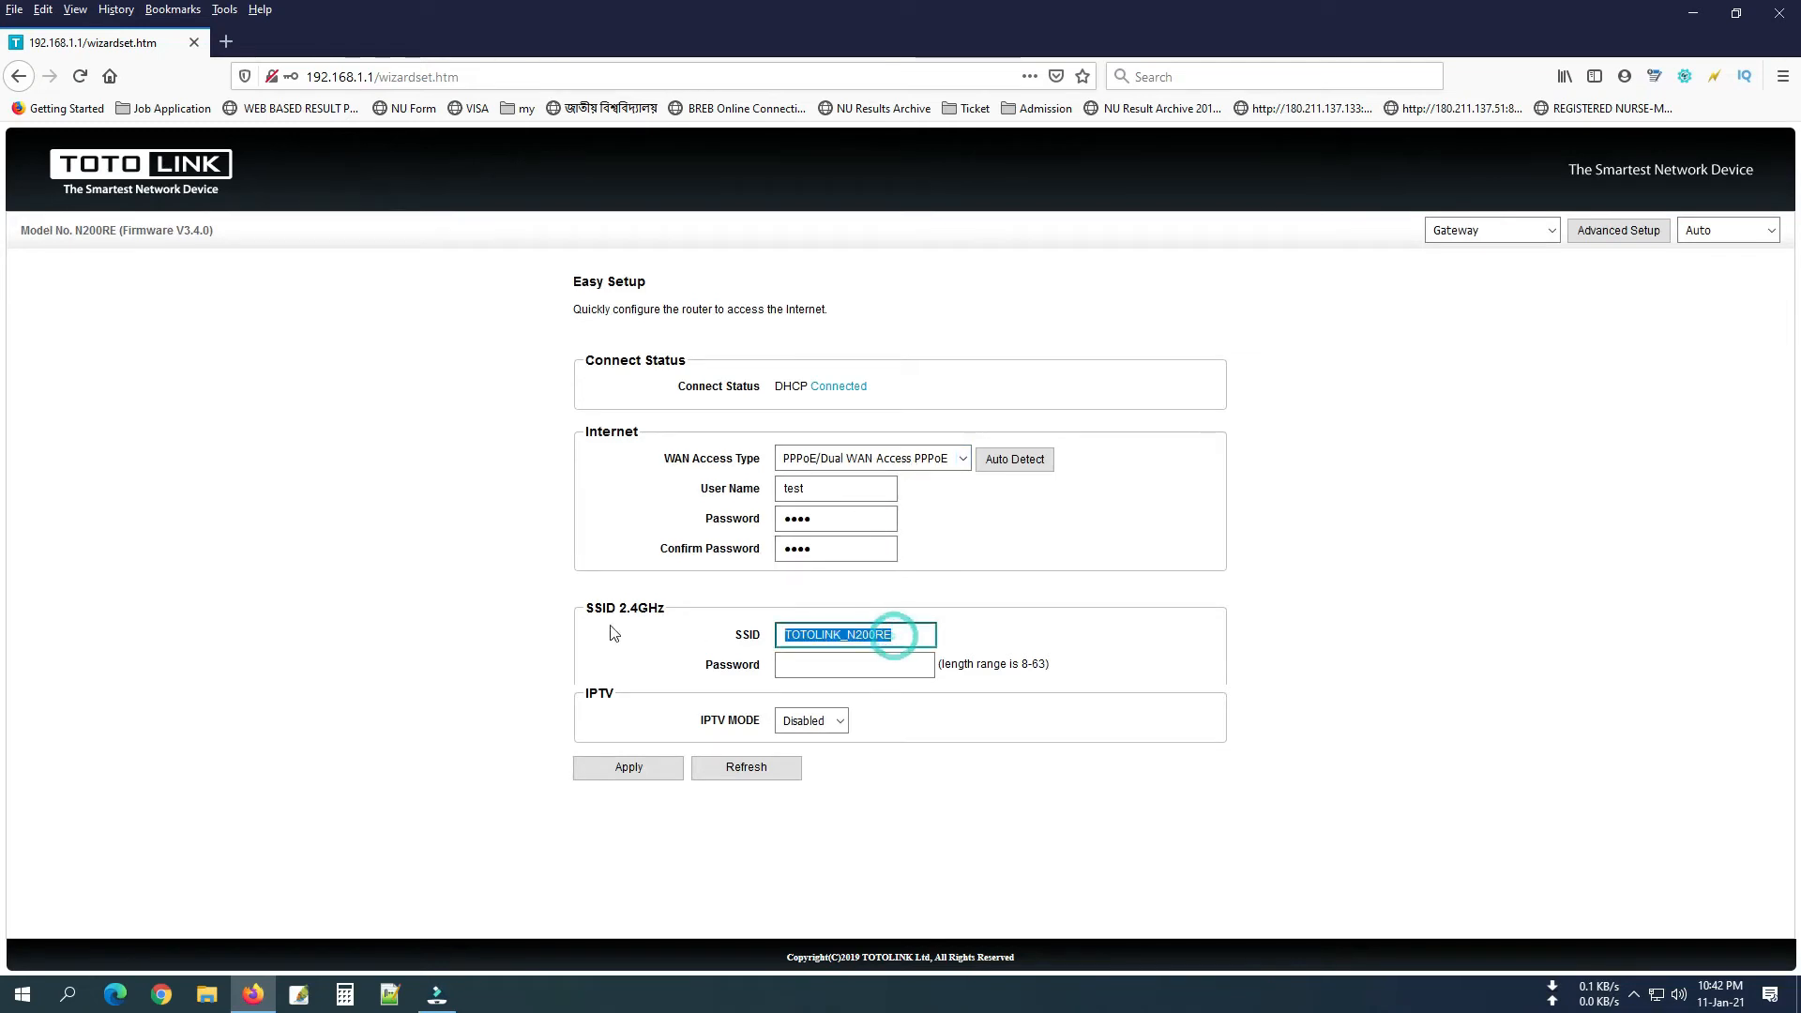
left_click(844, 665)
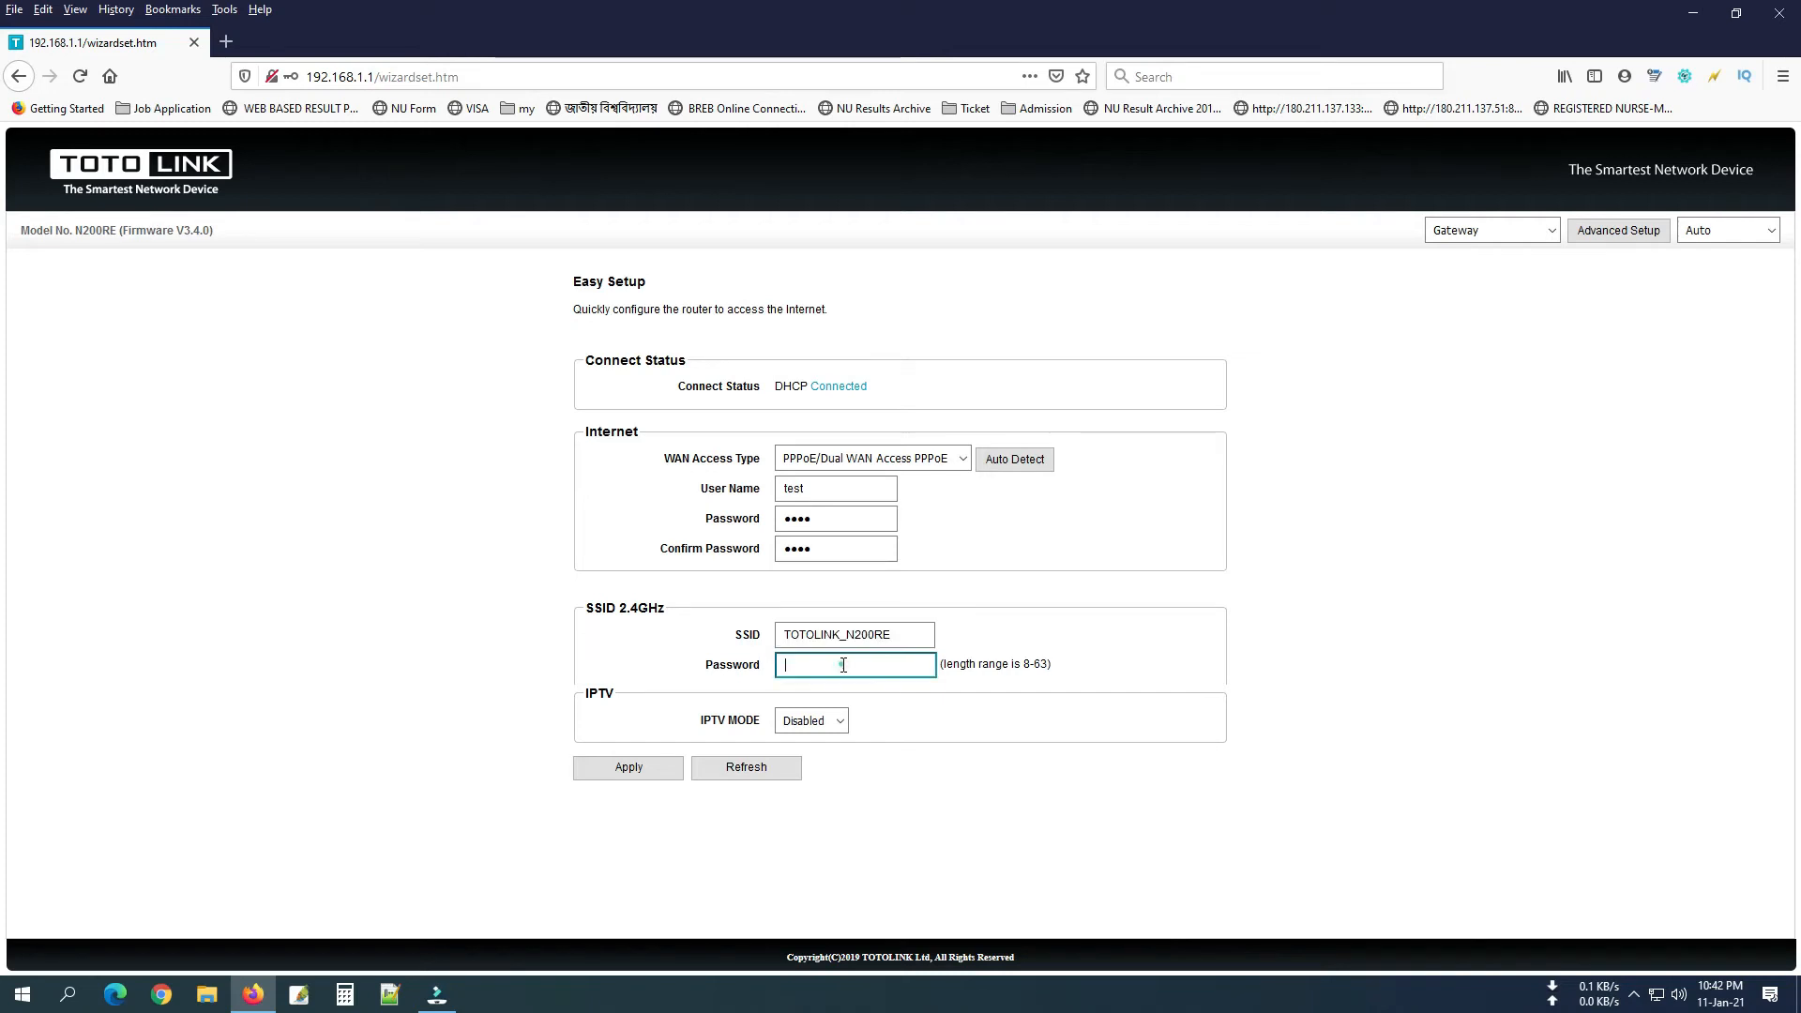
left_click(826, 725)
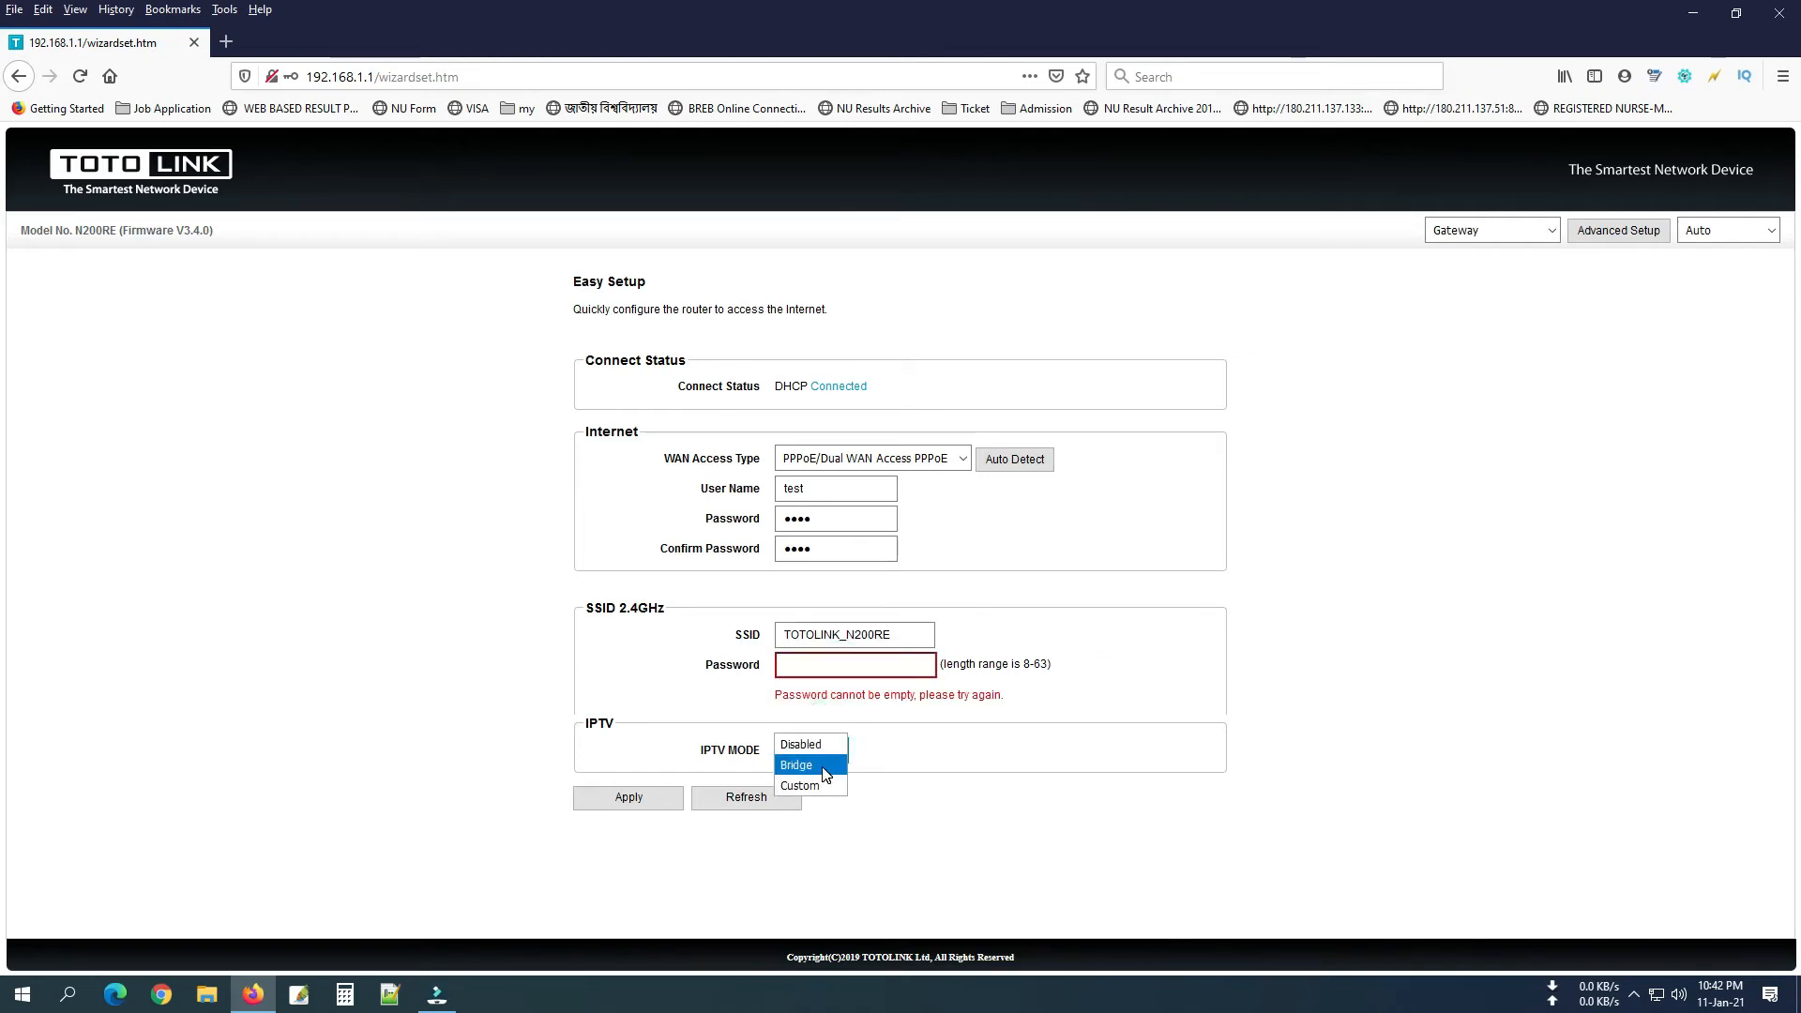
left_click(824, 765)
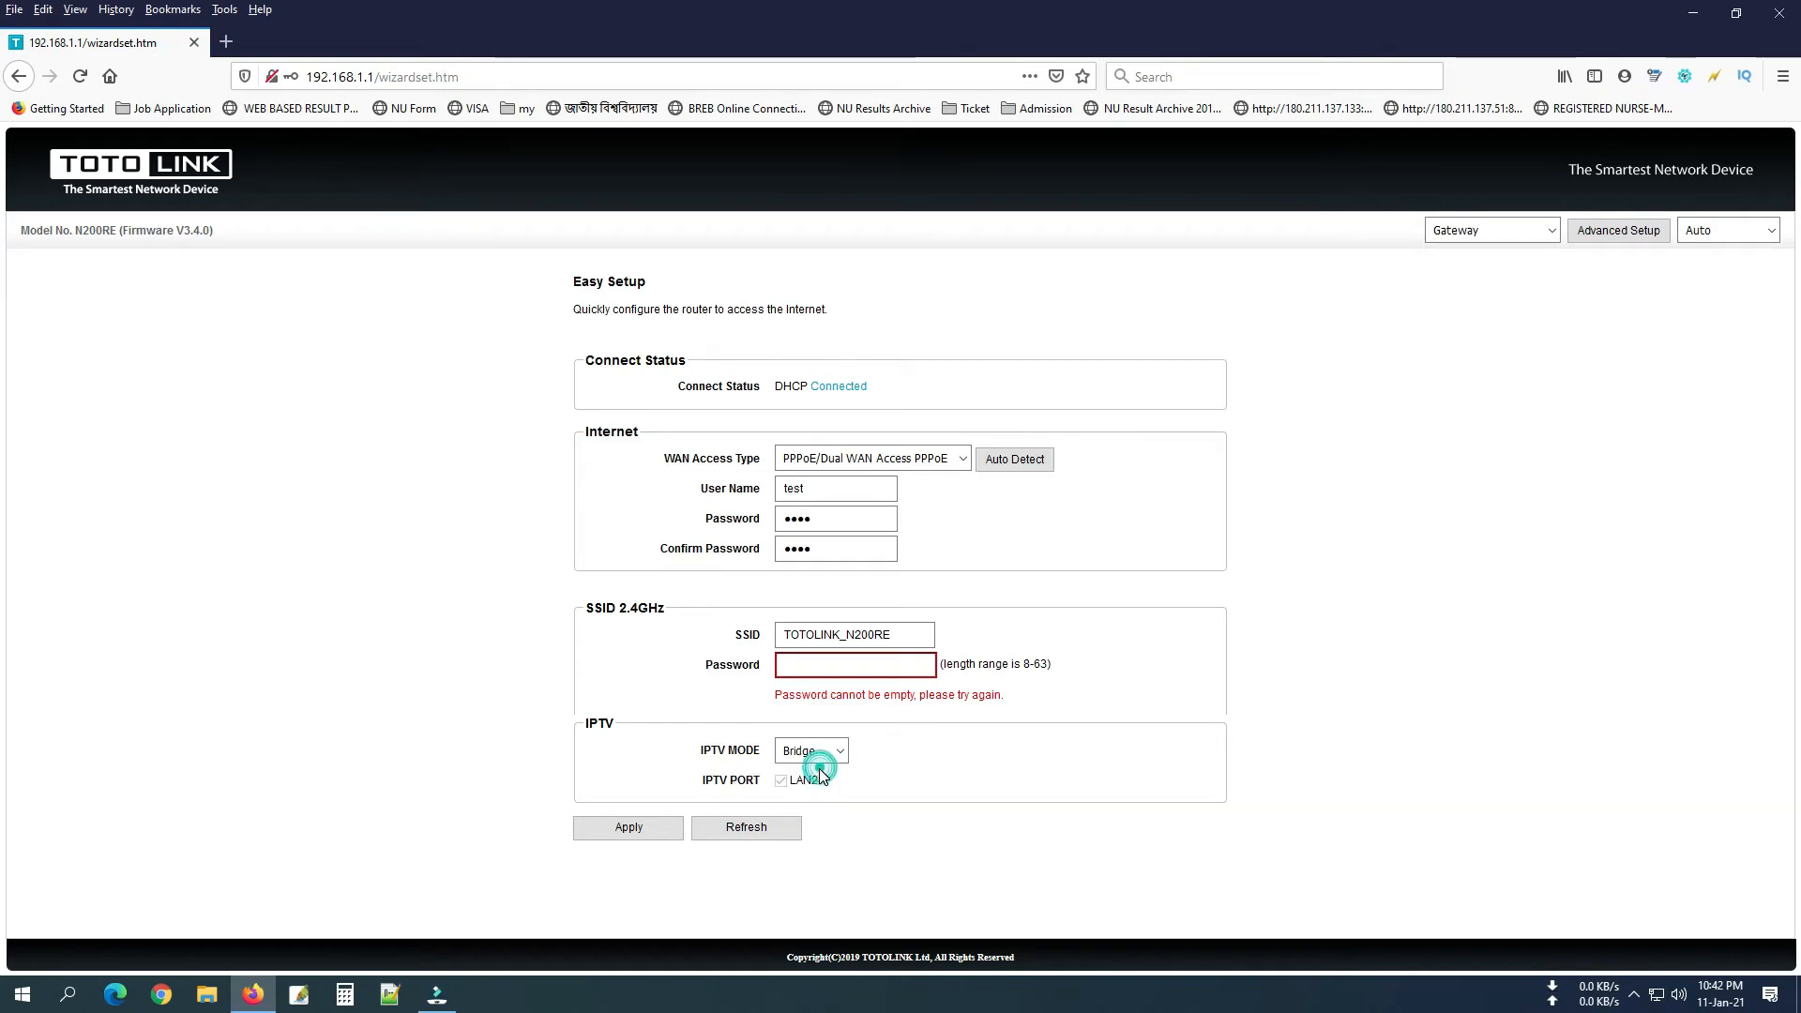
left_click(830, 753)
left_click(832, 756)
left_click(826, 751)
left_click(813, 812)
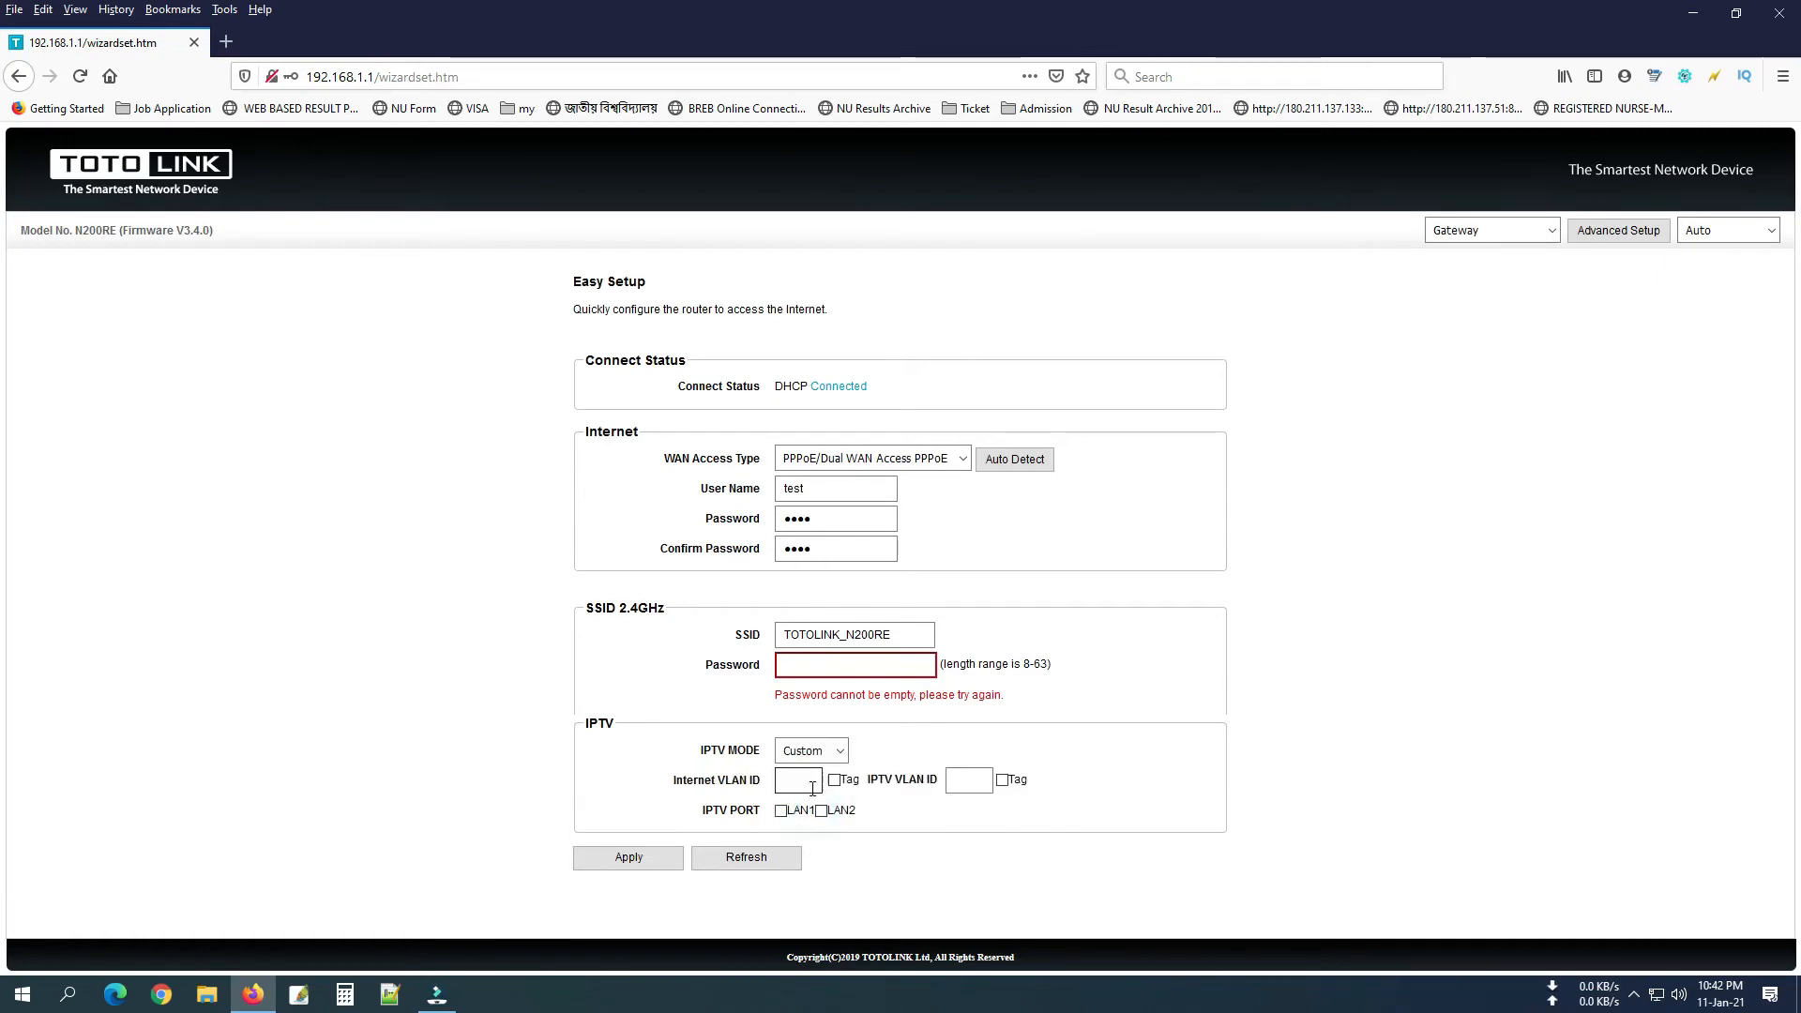
left_click(813, 752)
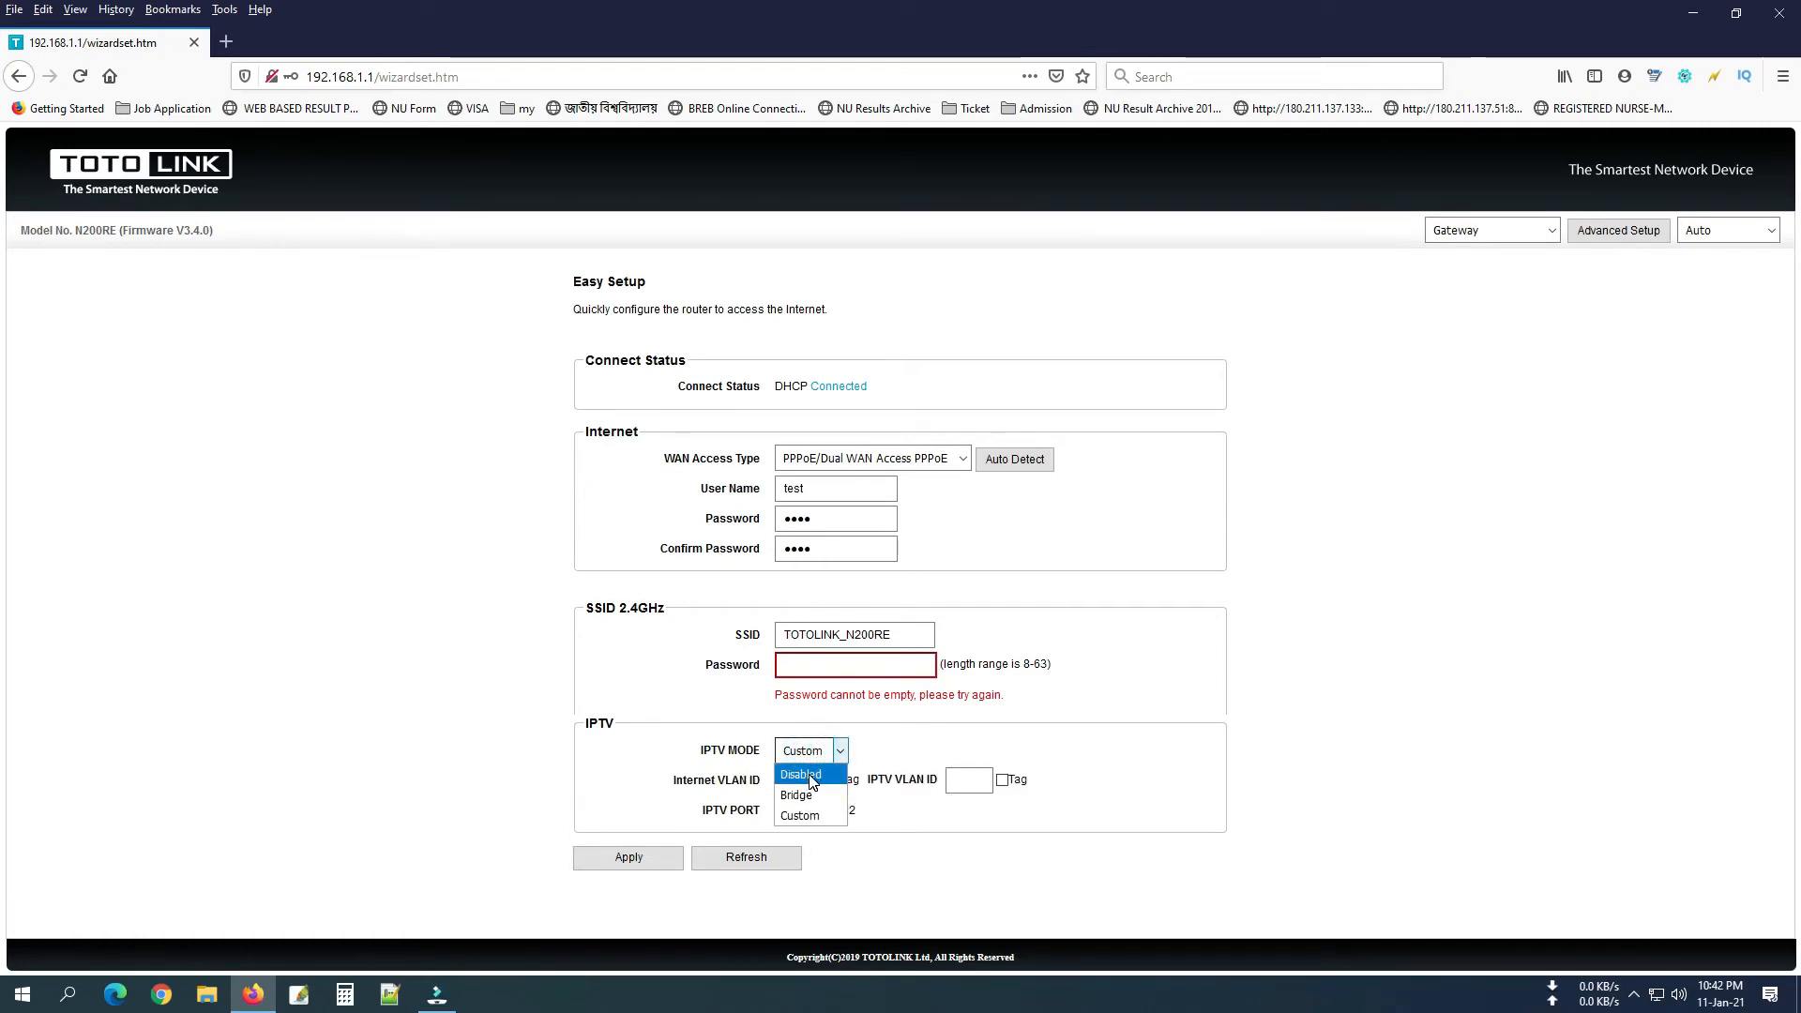
left_click(685, 793)
left_click(811, 750)
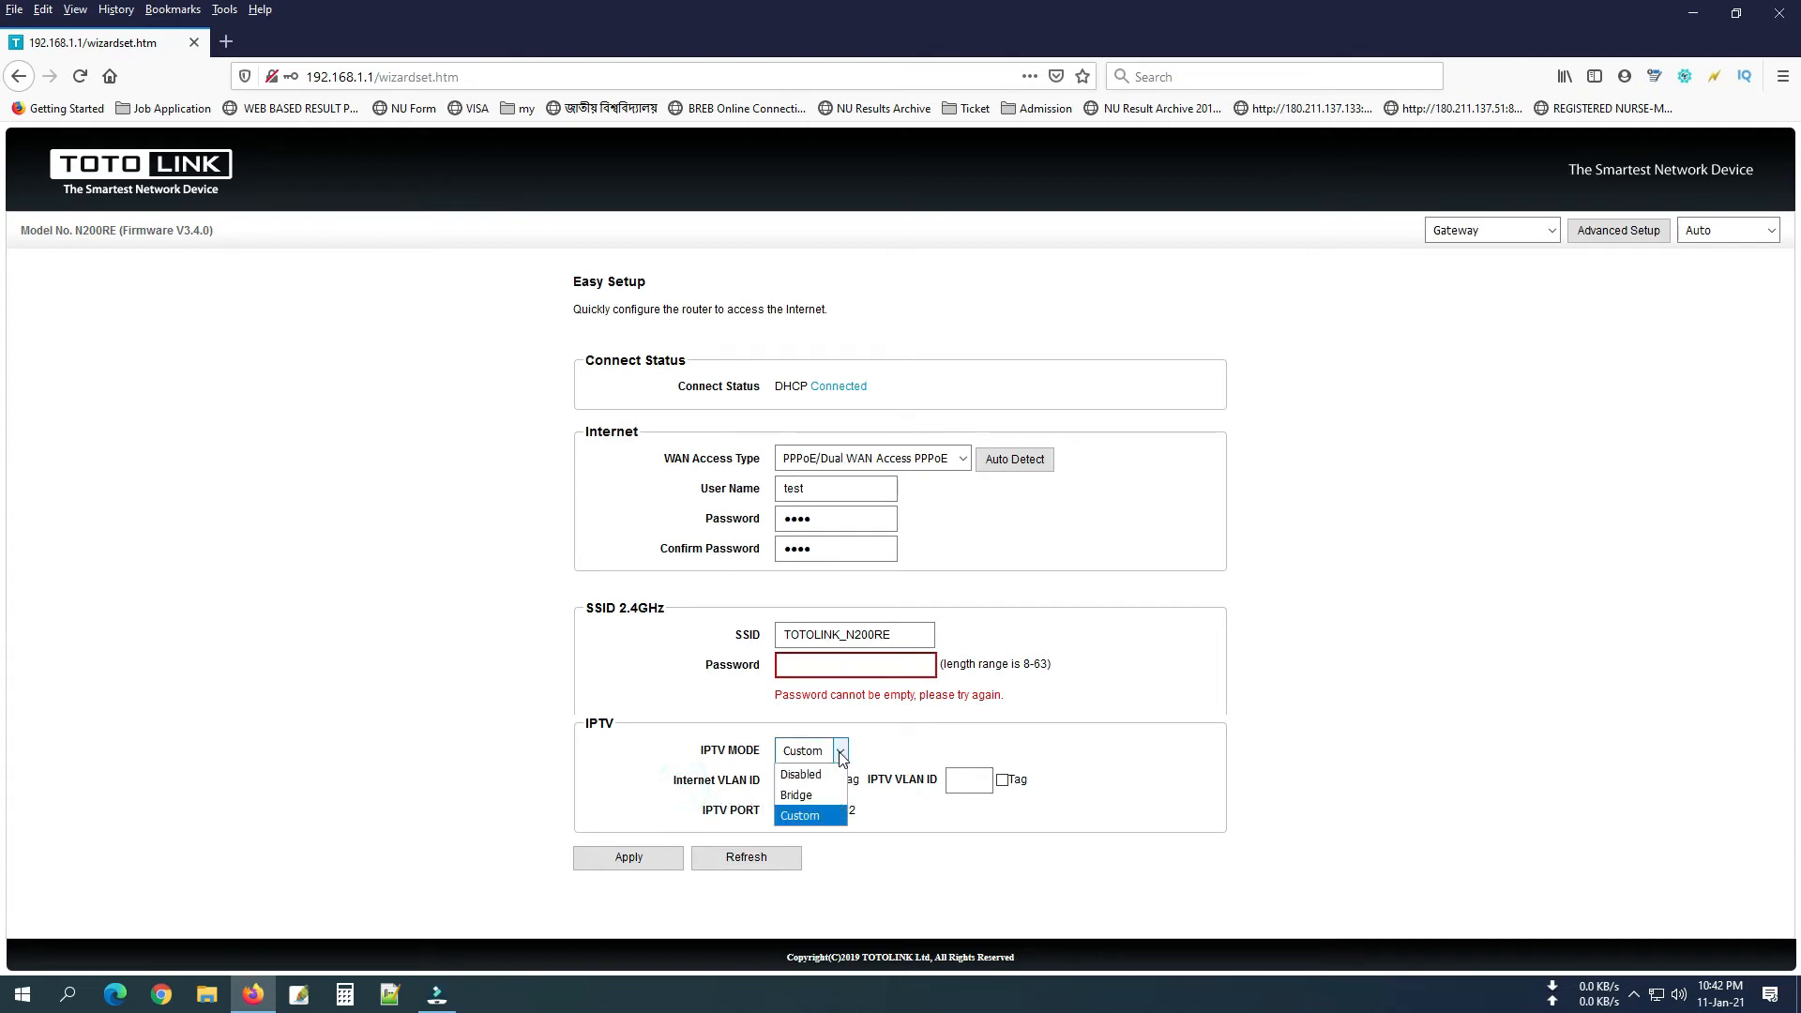
left_click(805, 773)
left_click(1293, 638)
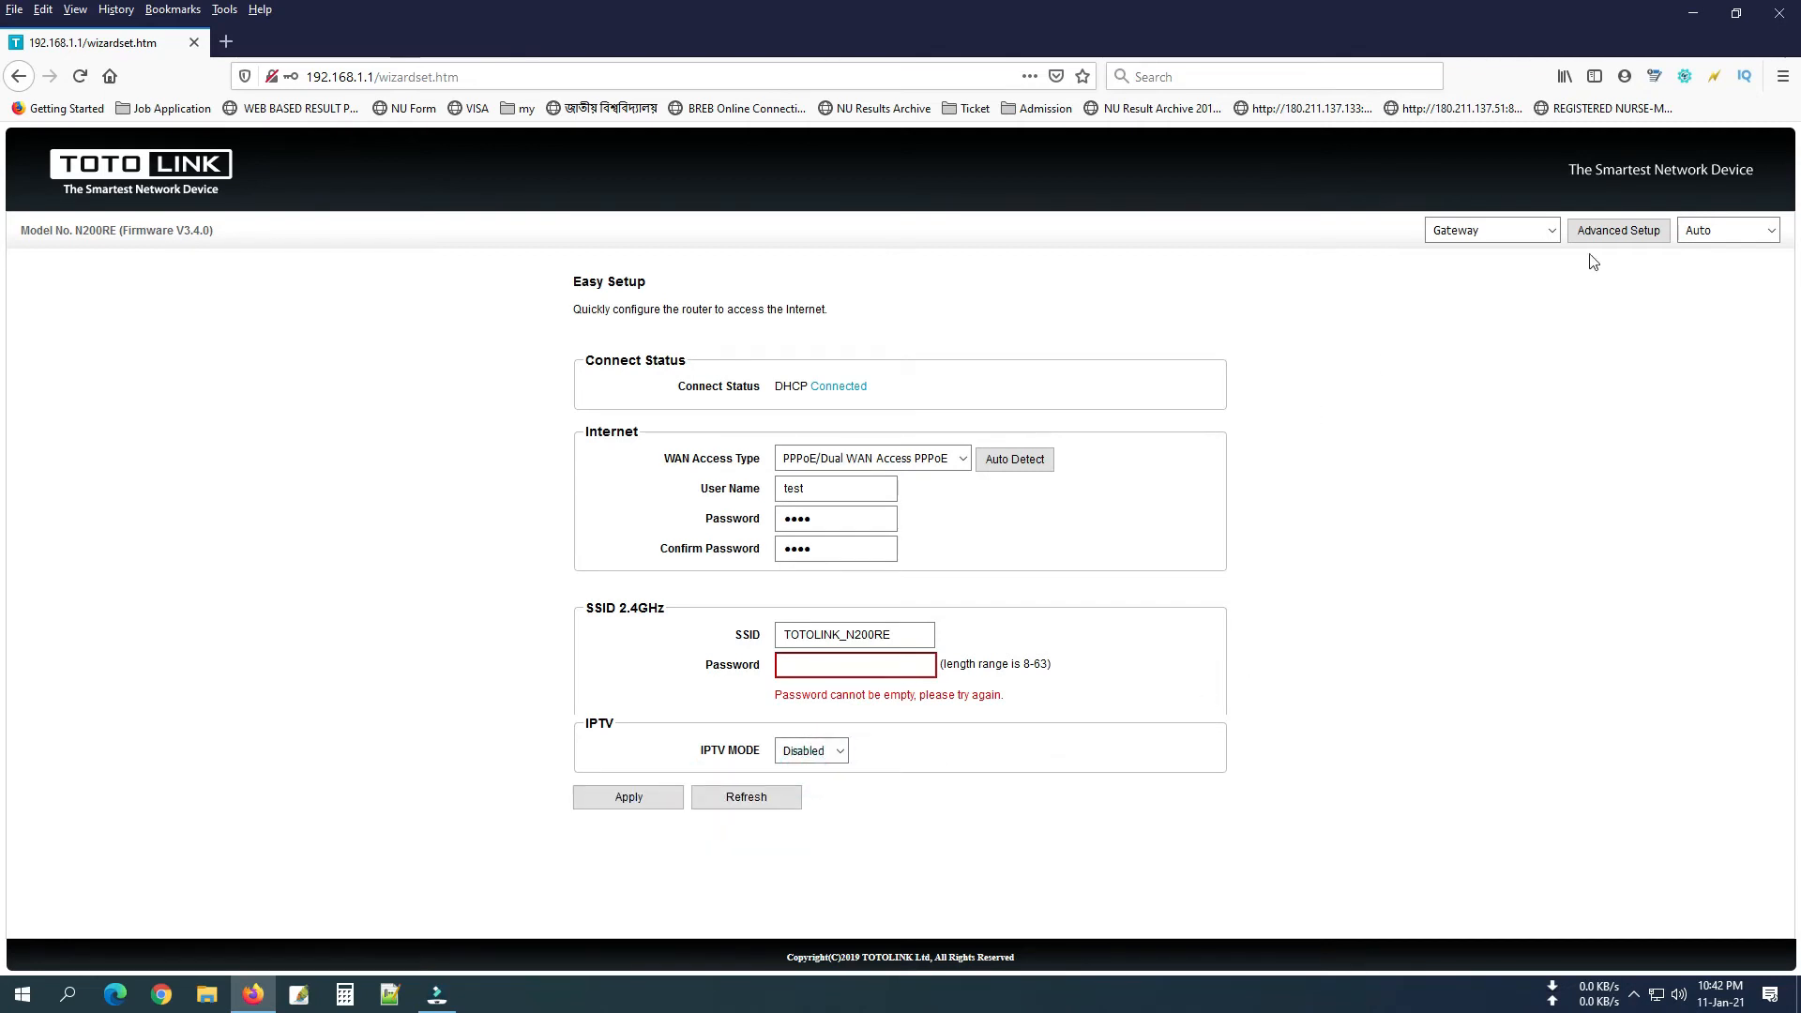
Browse the basic wireless settings, Multiple SSID 1 and firmware upgrade pages.
left_click(1619, 230)
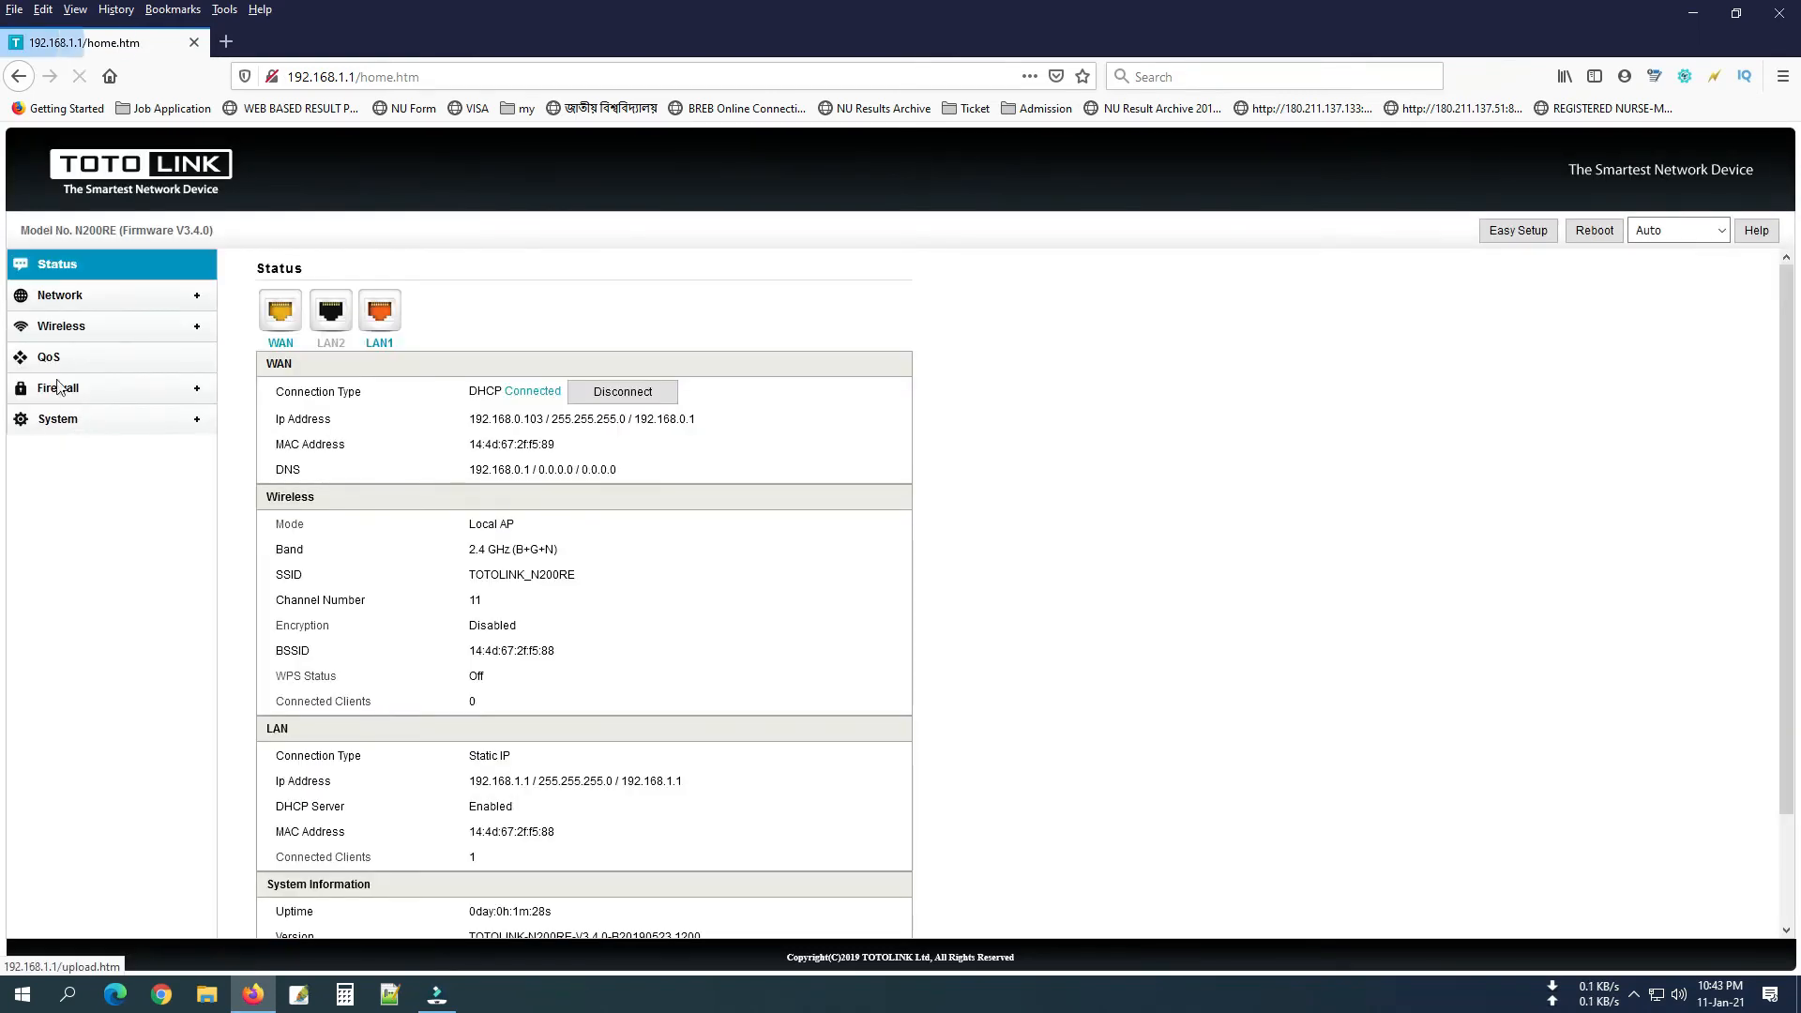
left_click(63, 326)
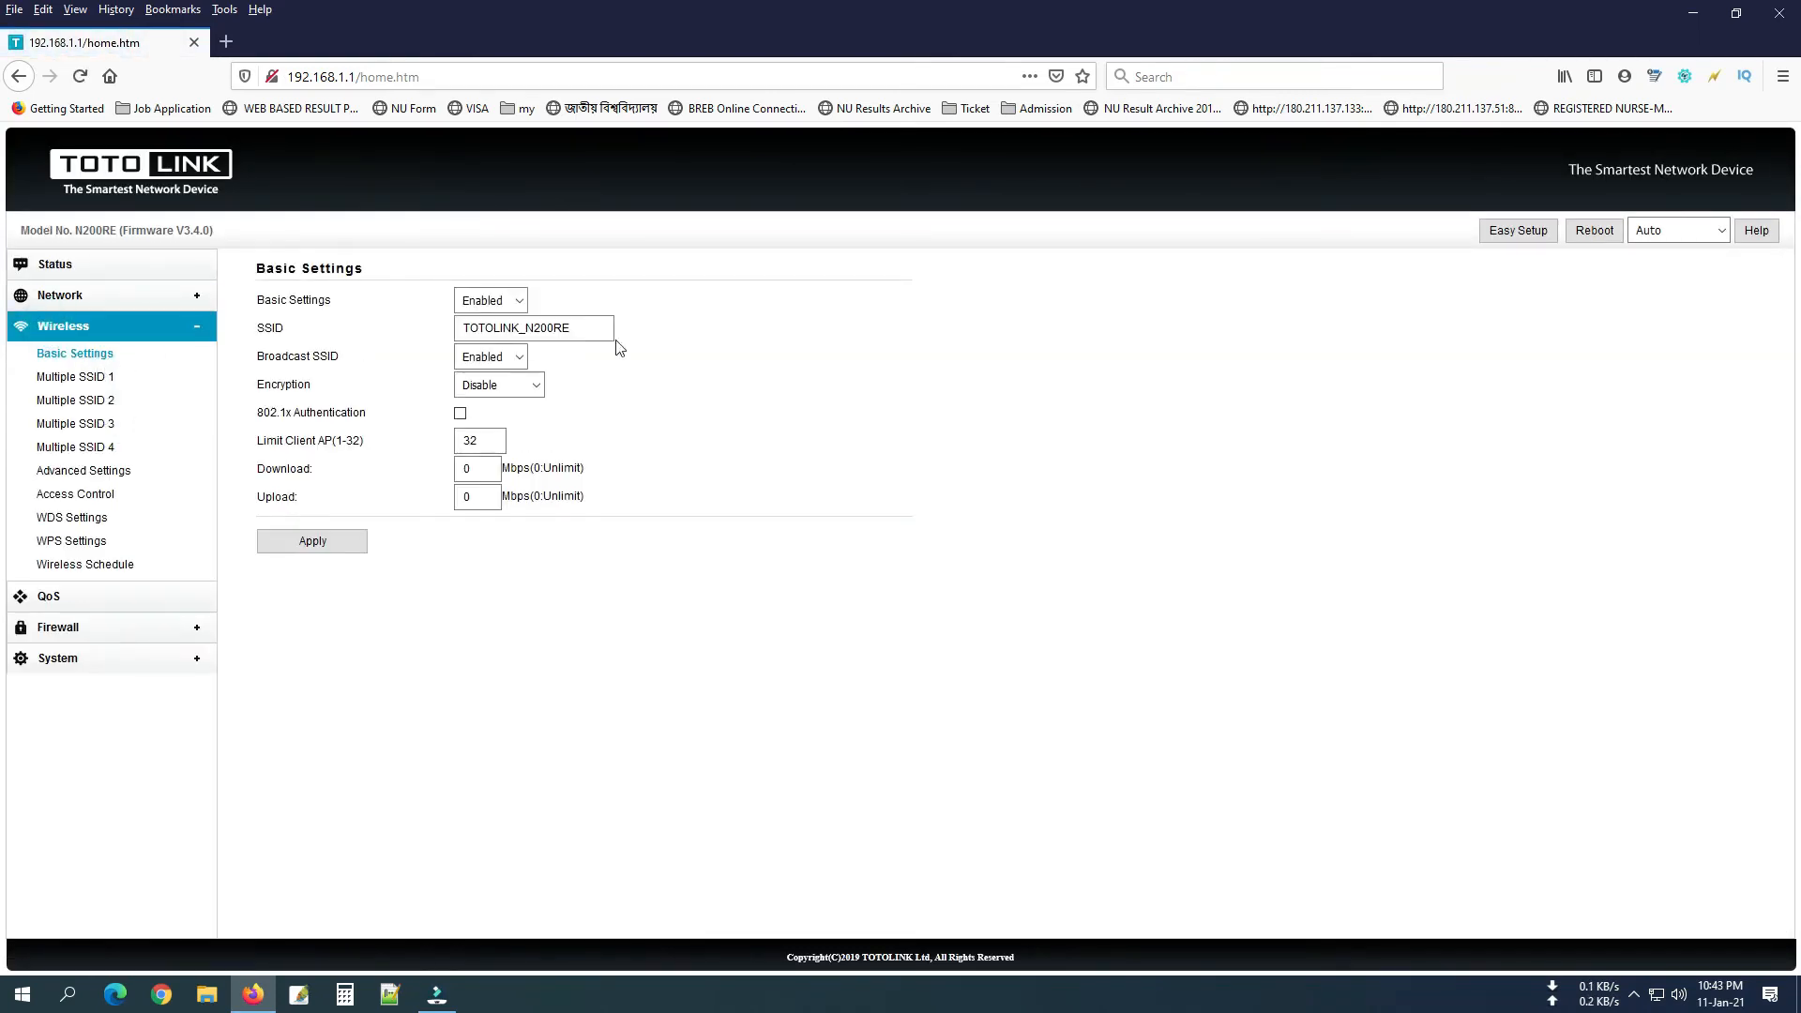
double_click(575, 326)
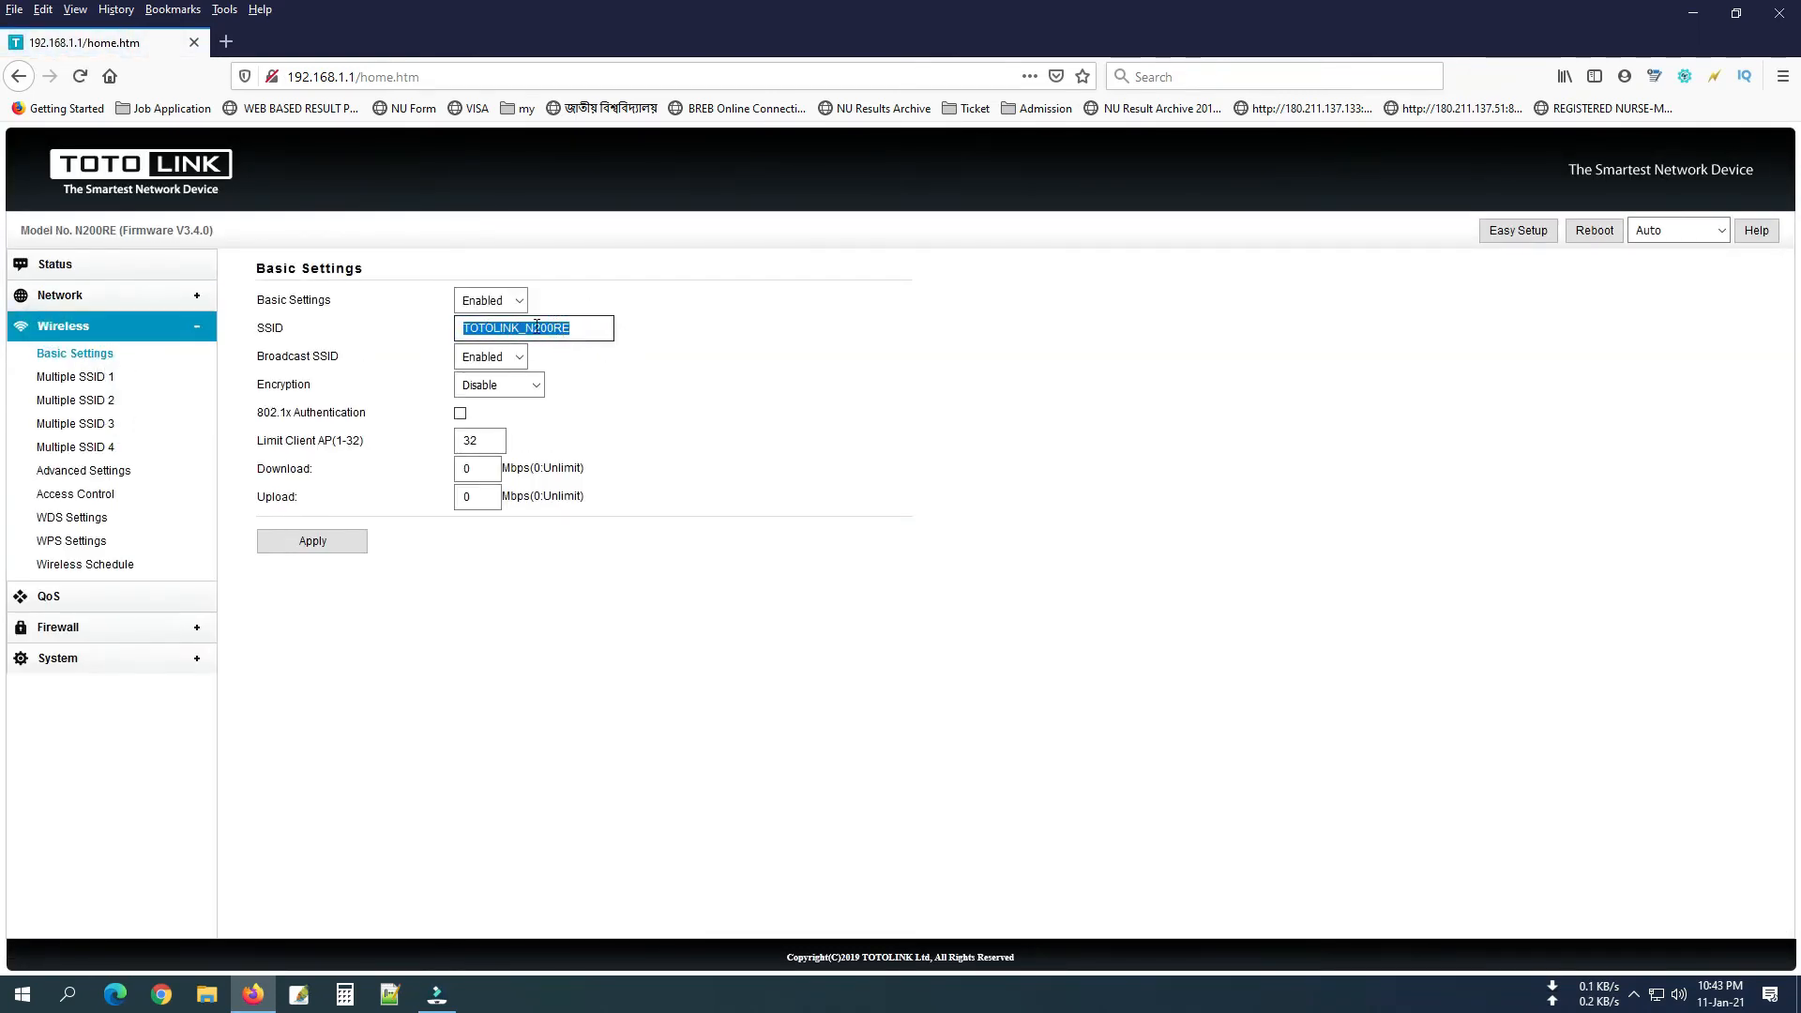
left_click(90, 383)
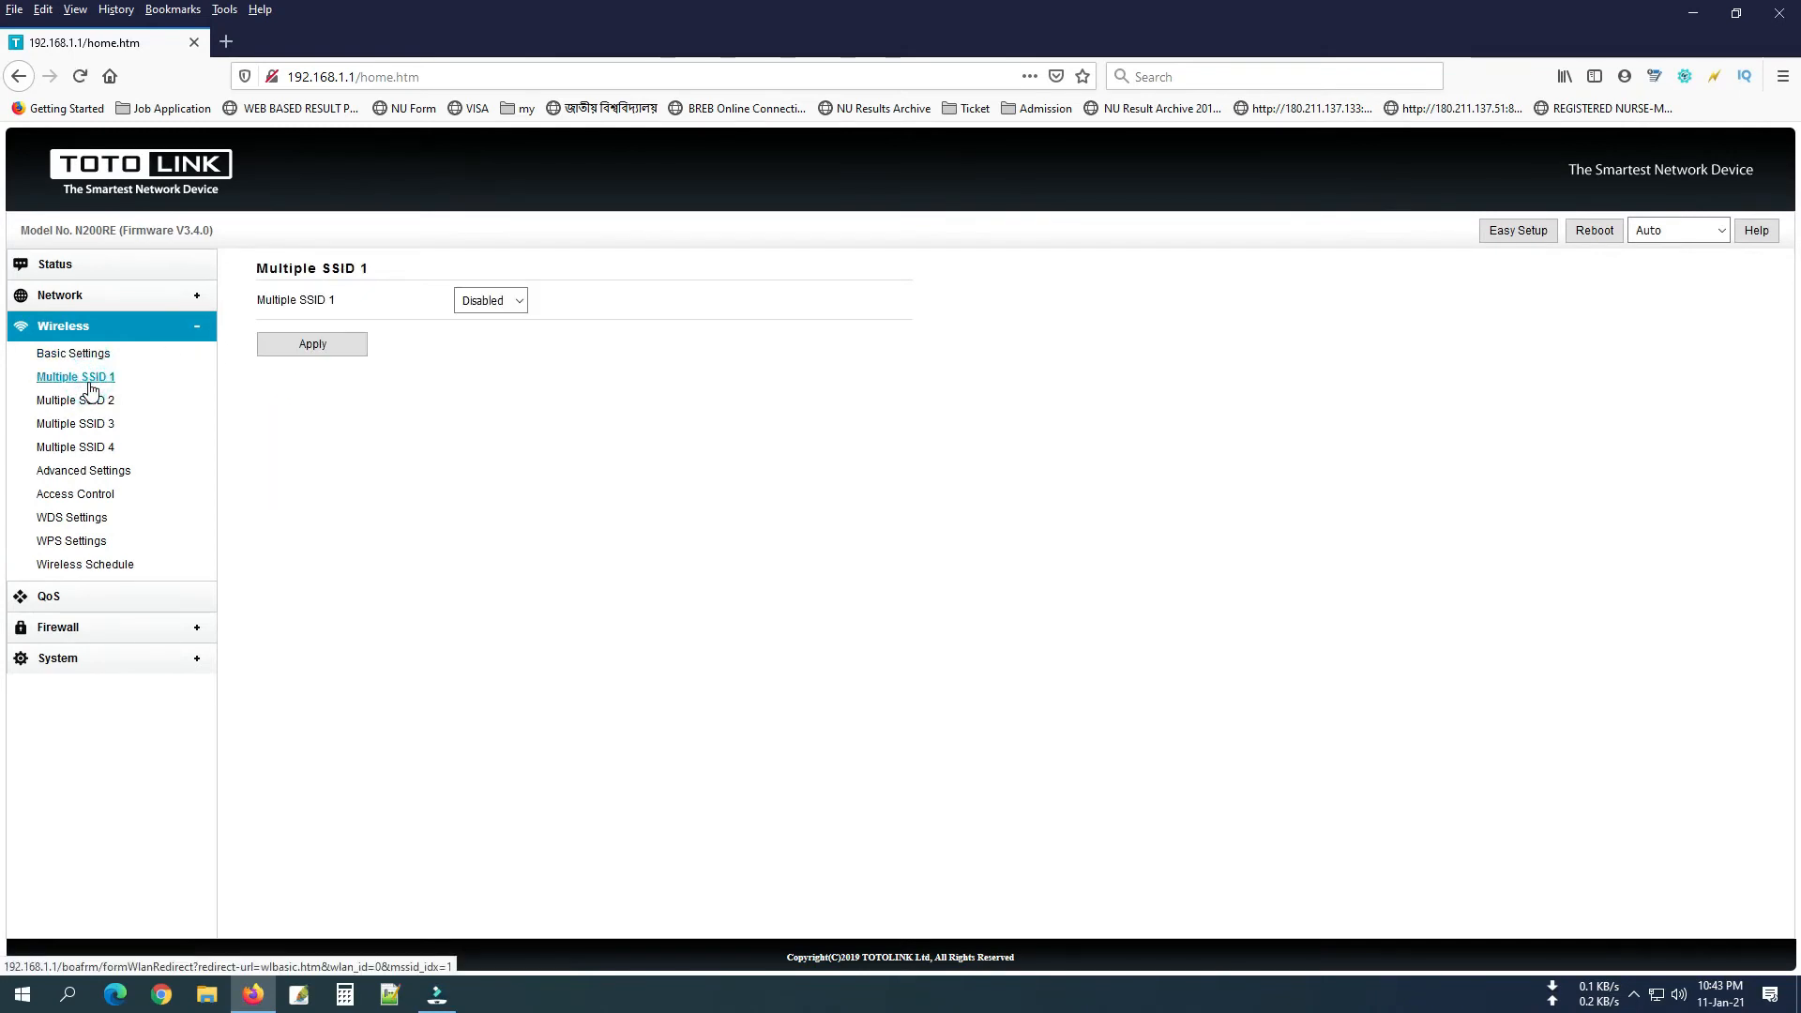
left_click(56, 661)
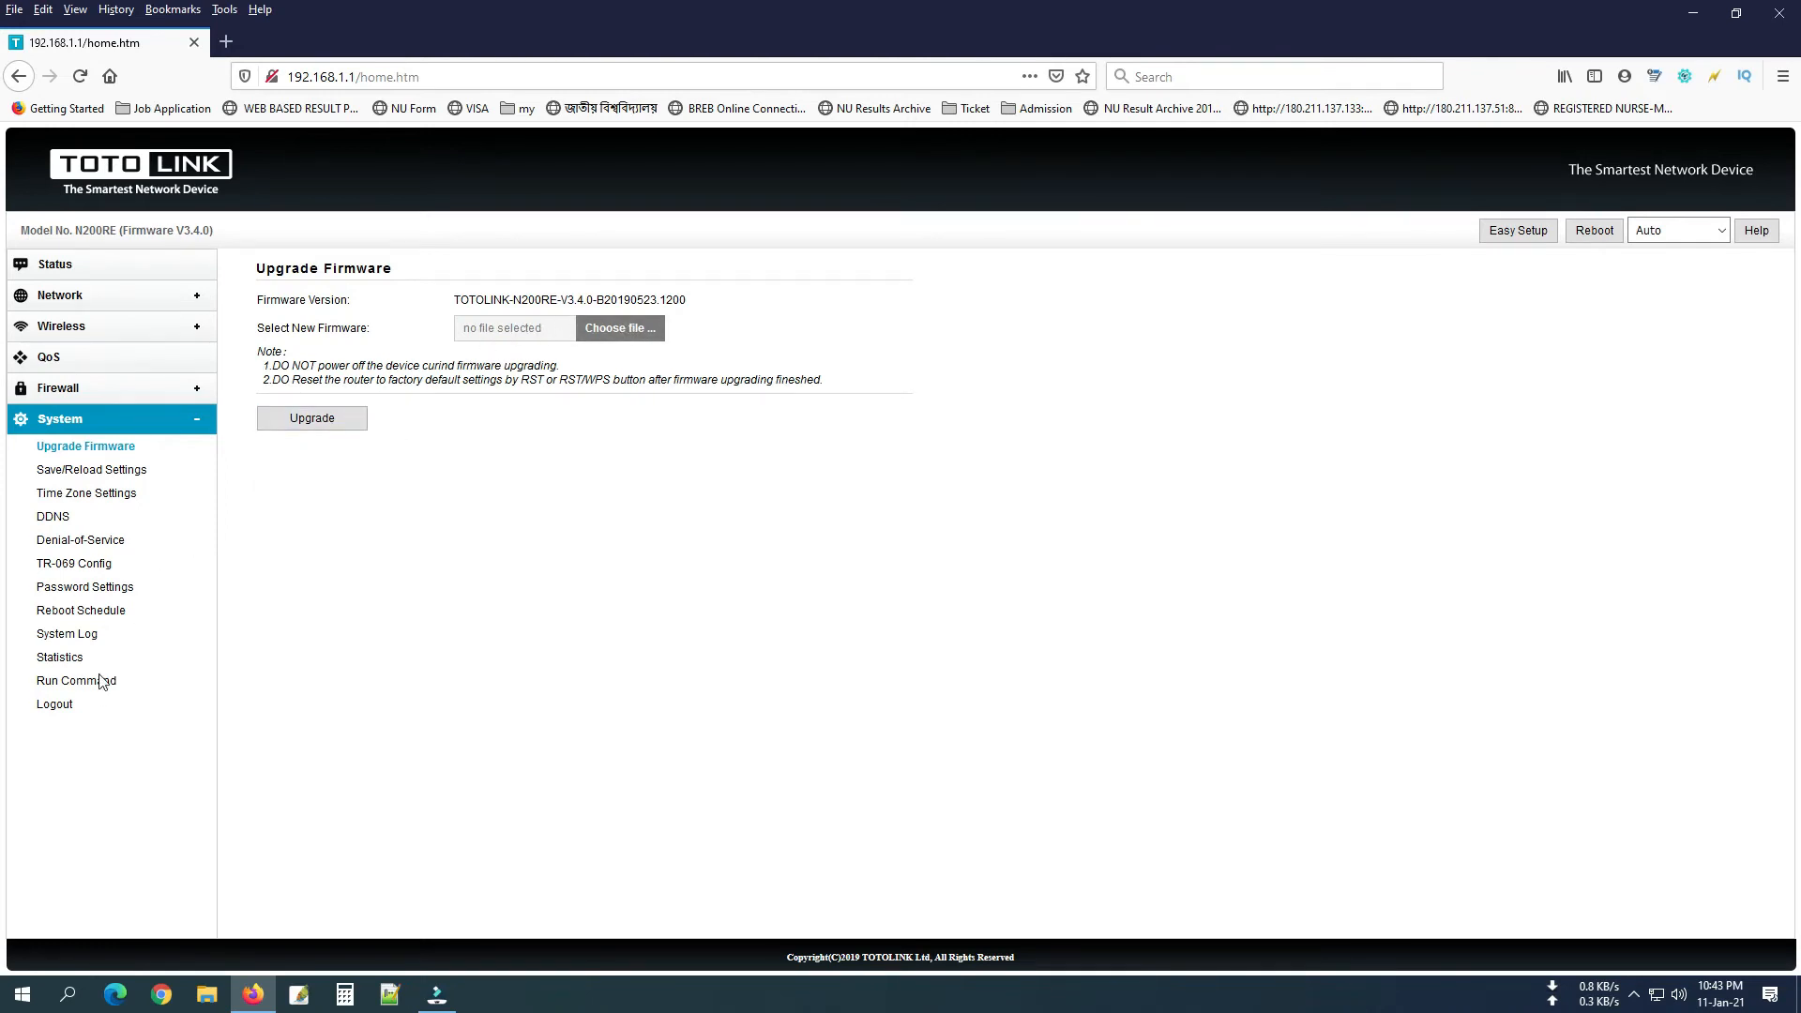
left_click(61, 325)
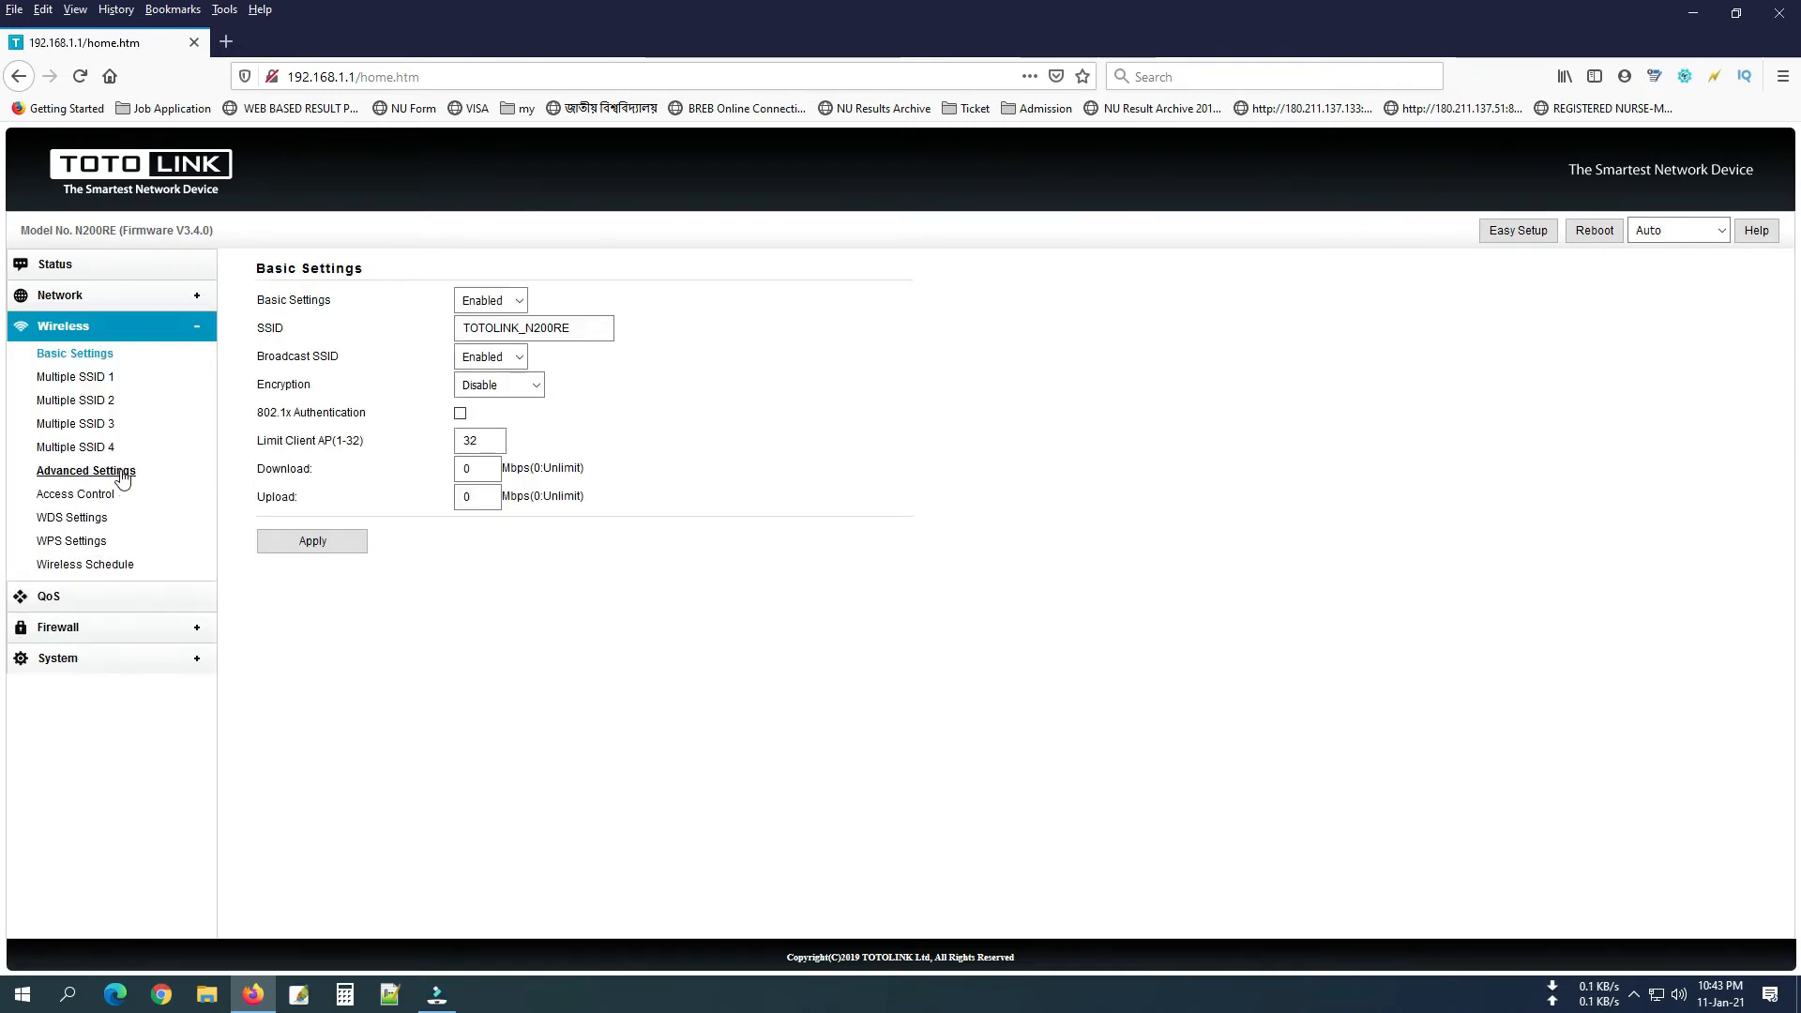
Keep wireless band 2.4 GHz (B+G+N) and region USA, CANADA, then view Access Control.
left_click(121, 475)
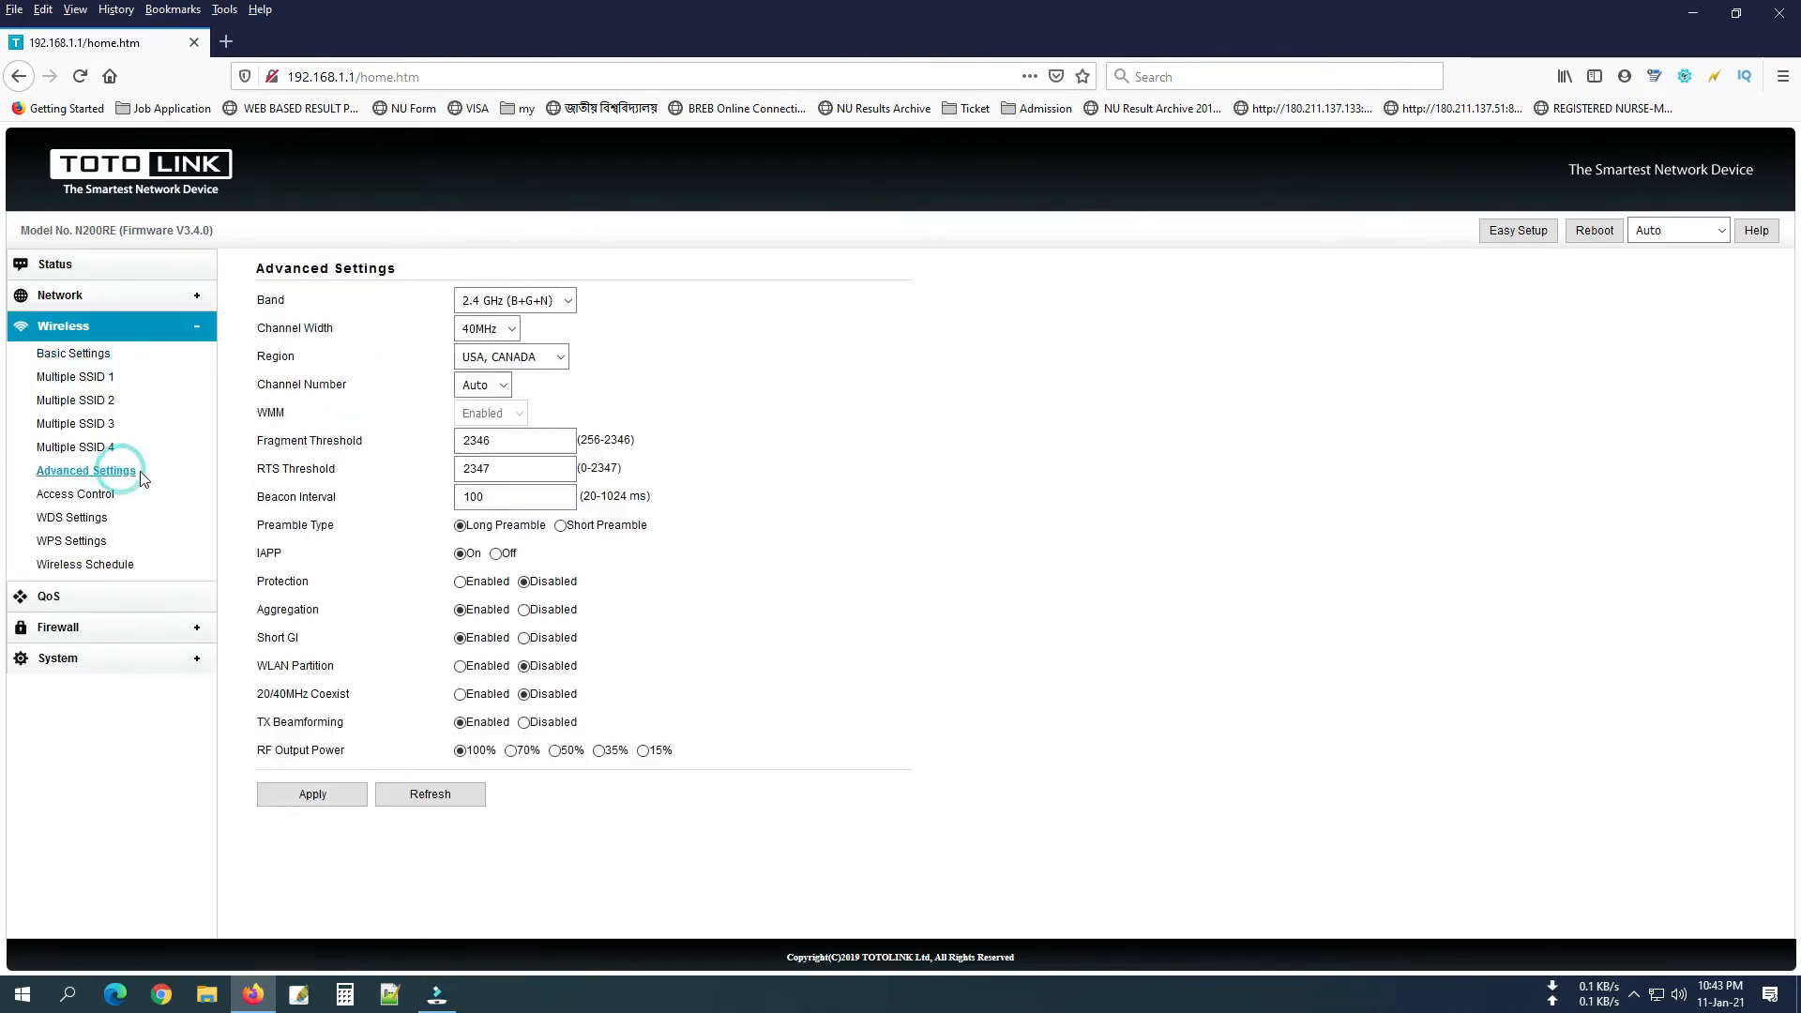
left_click(522, 299)
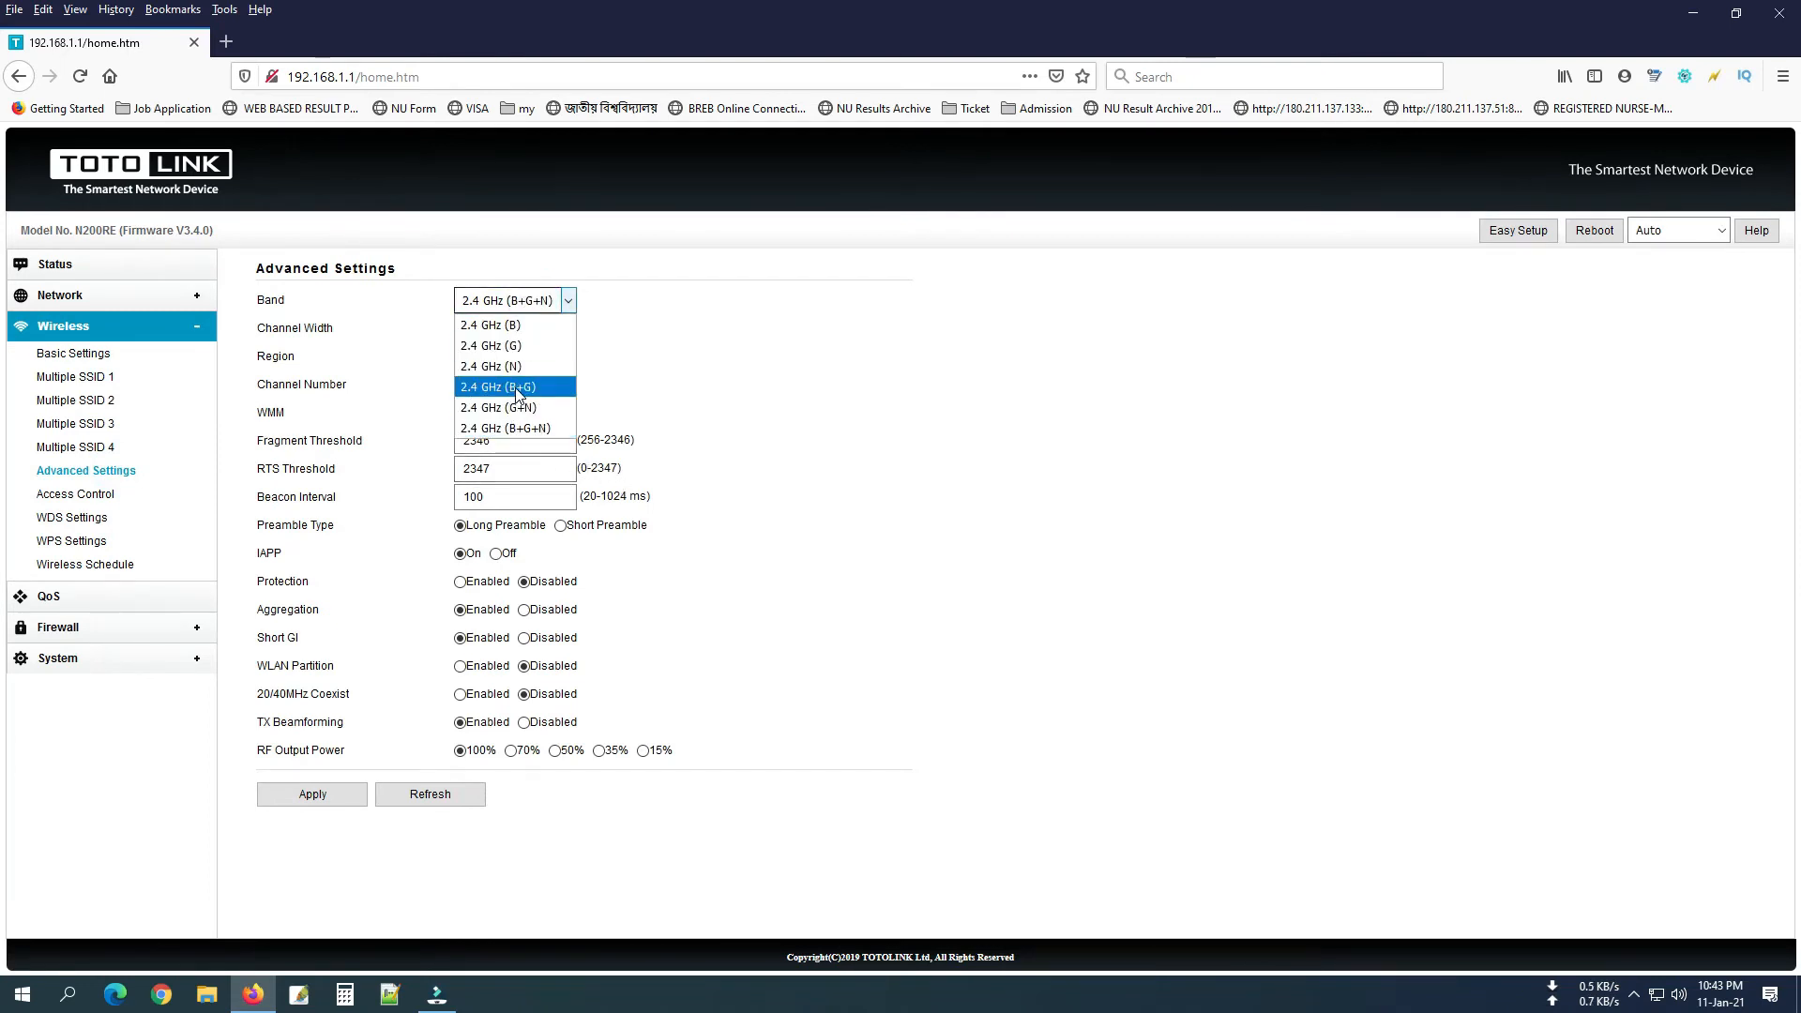
left_click(503, 429)
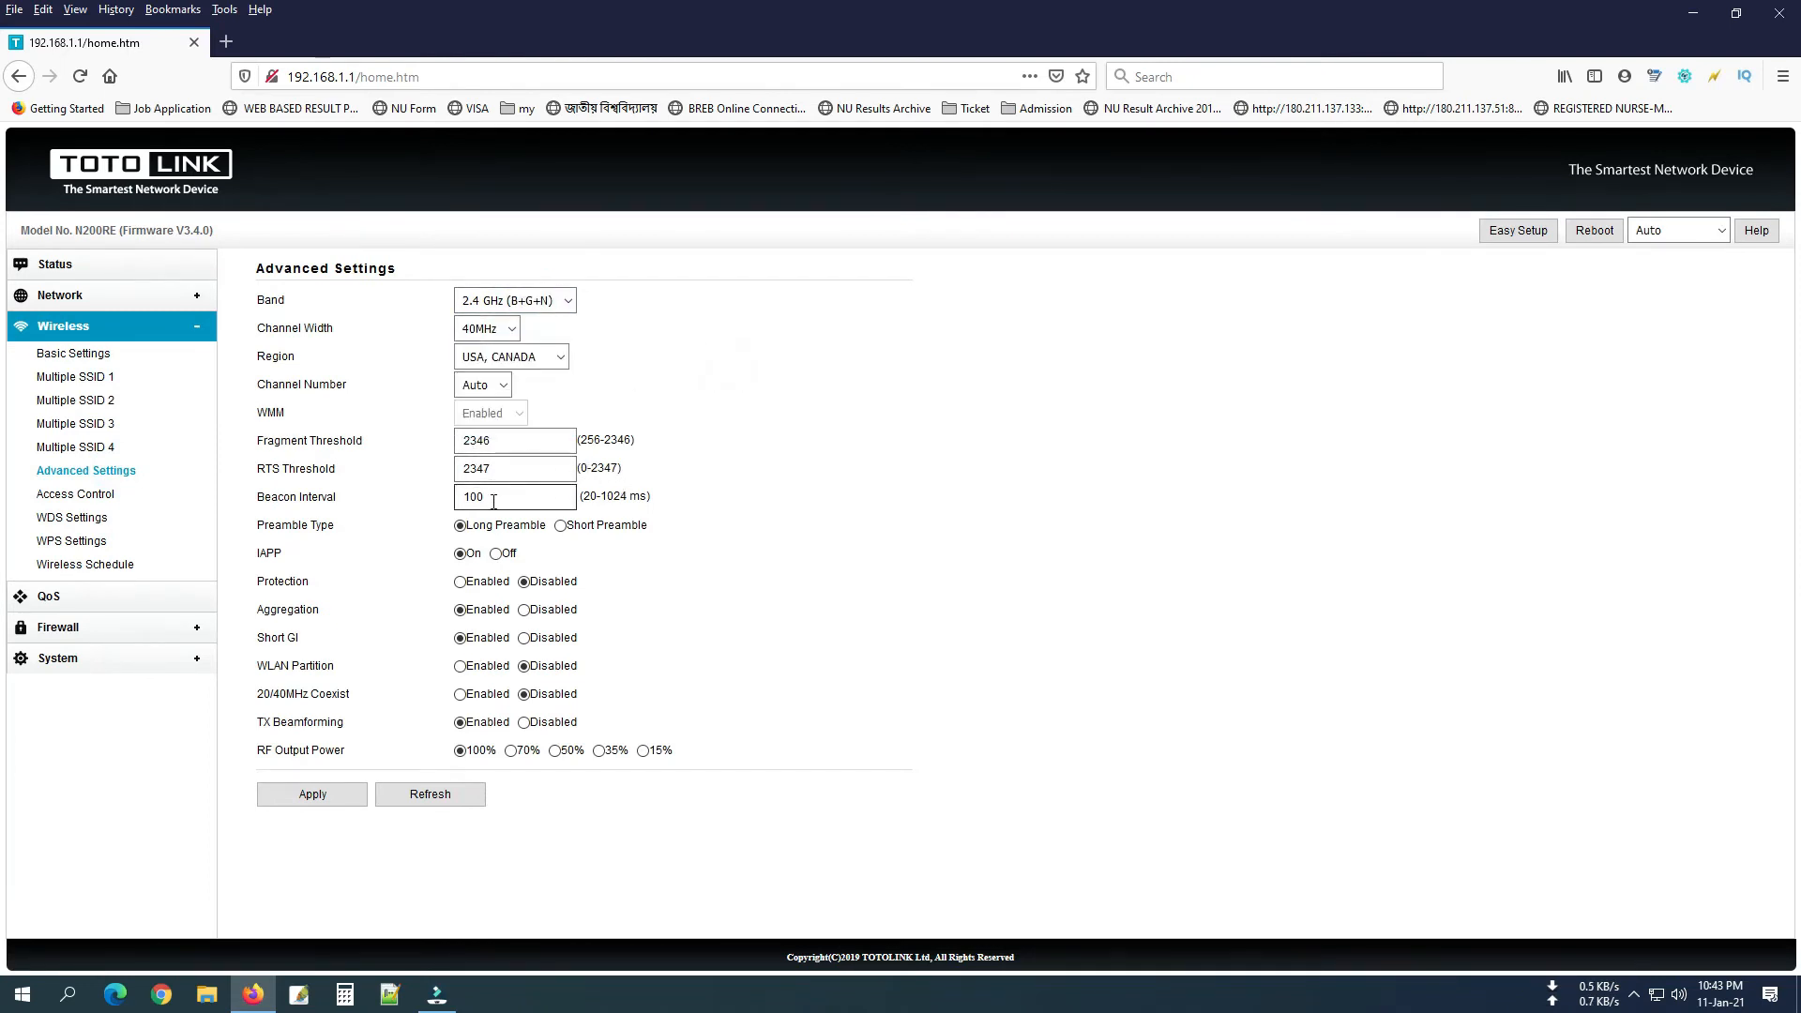
left_click(528, 358)
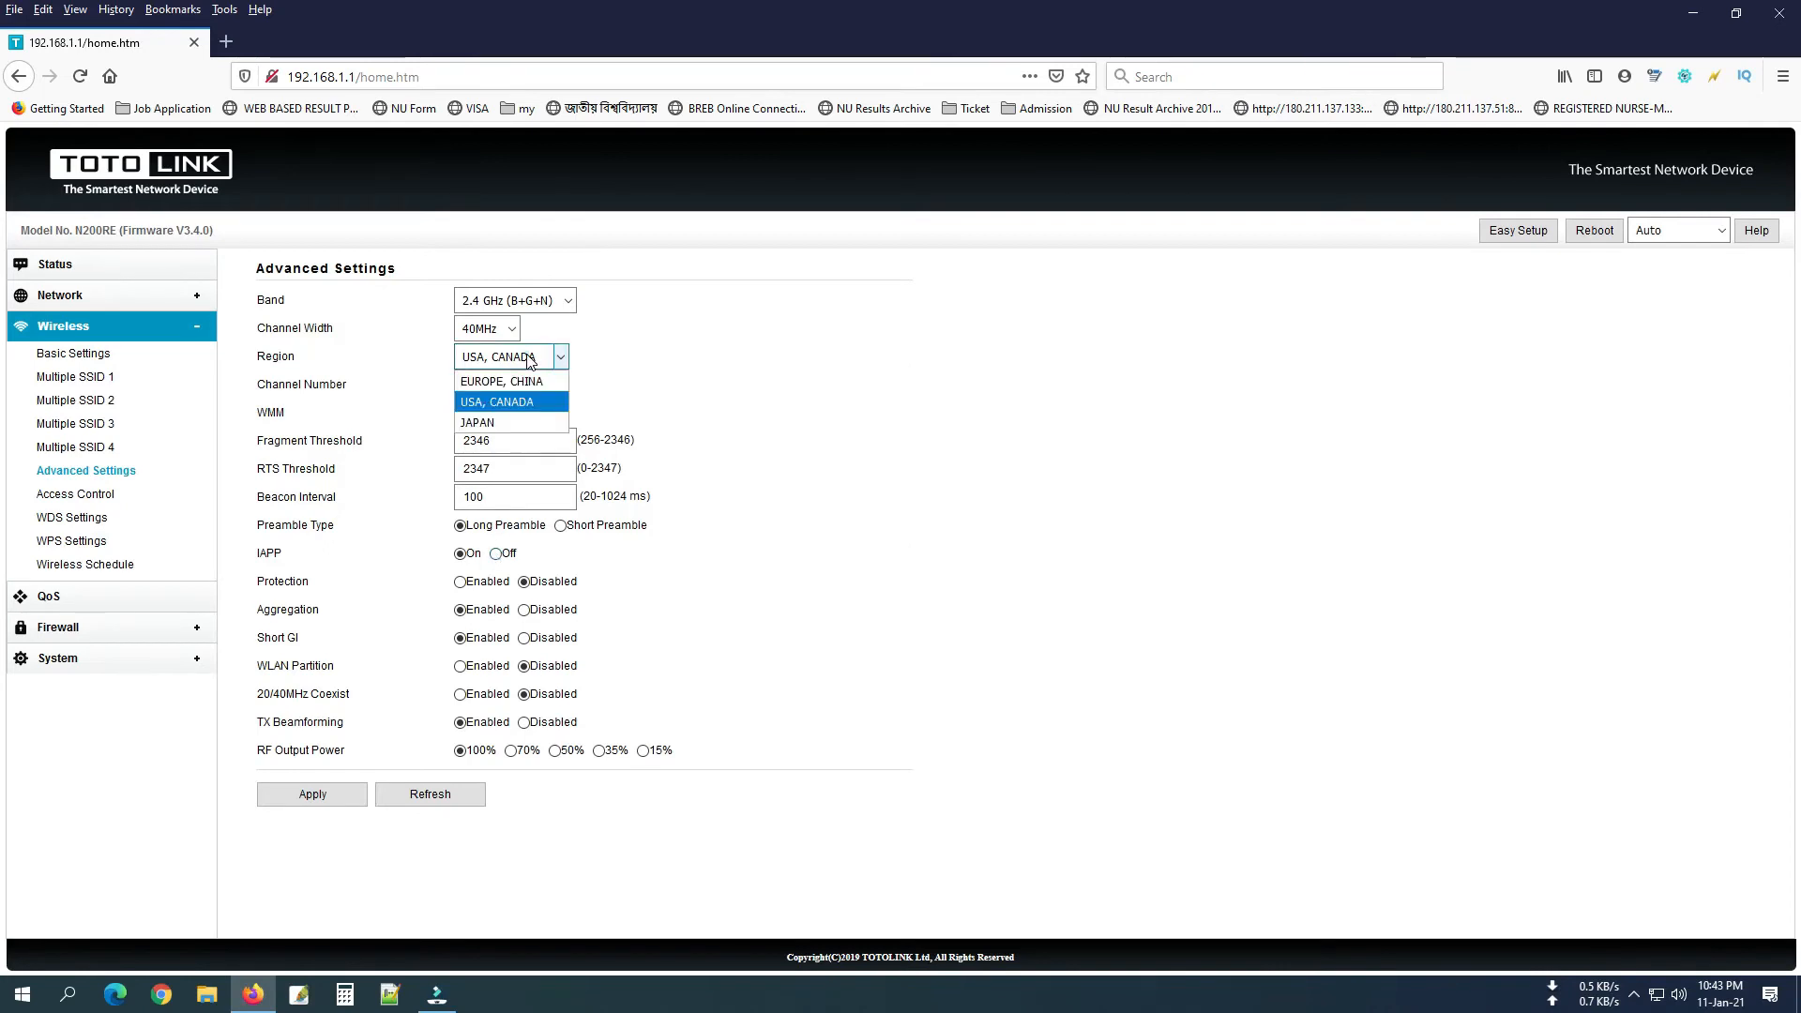
left_click(710, 359)
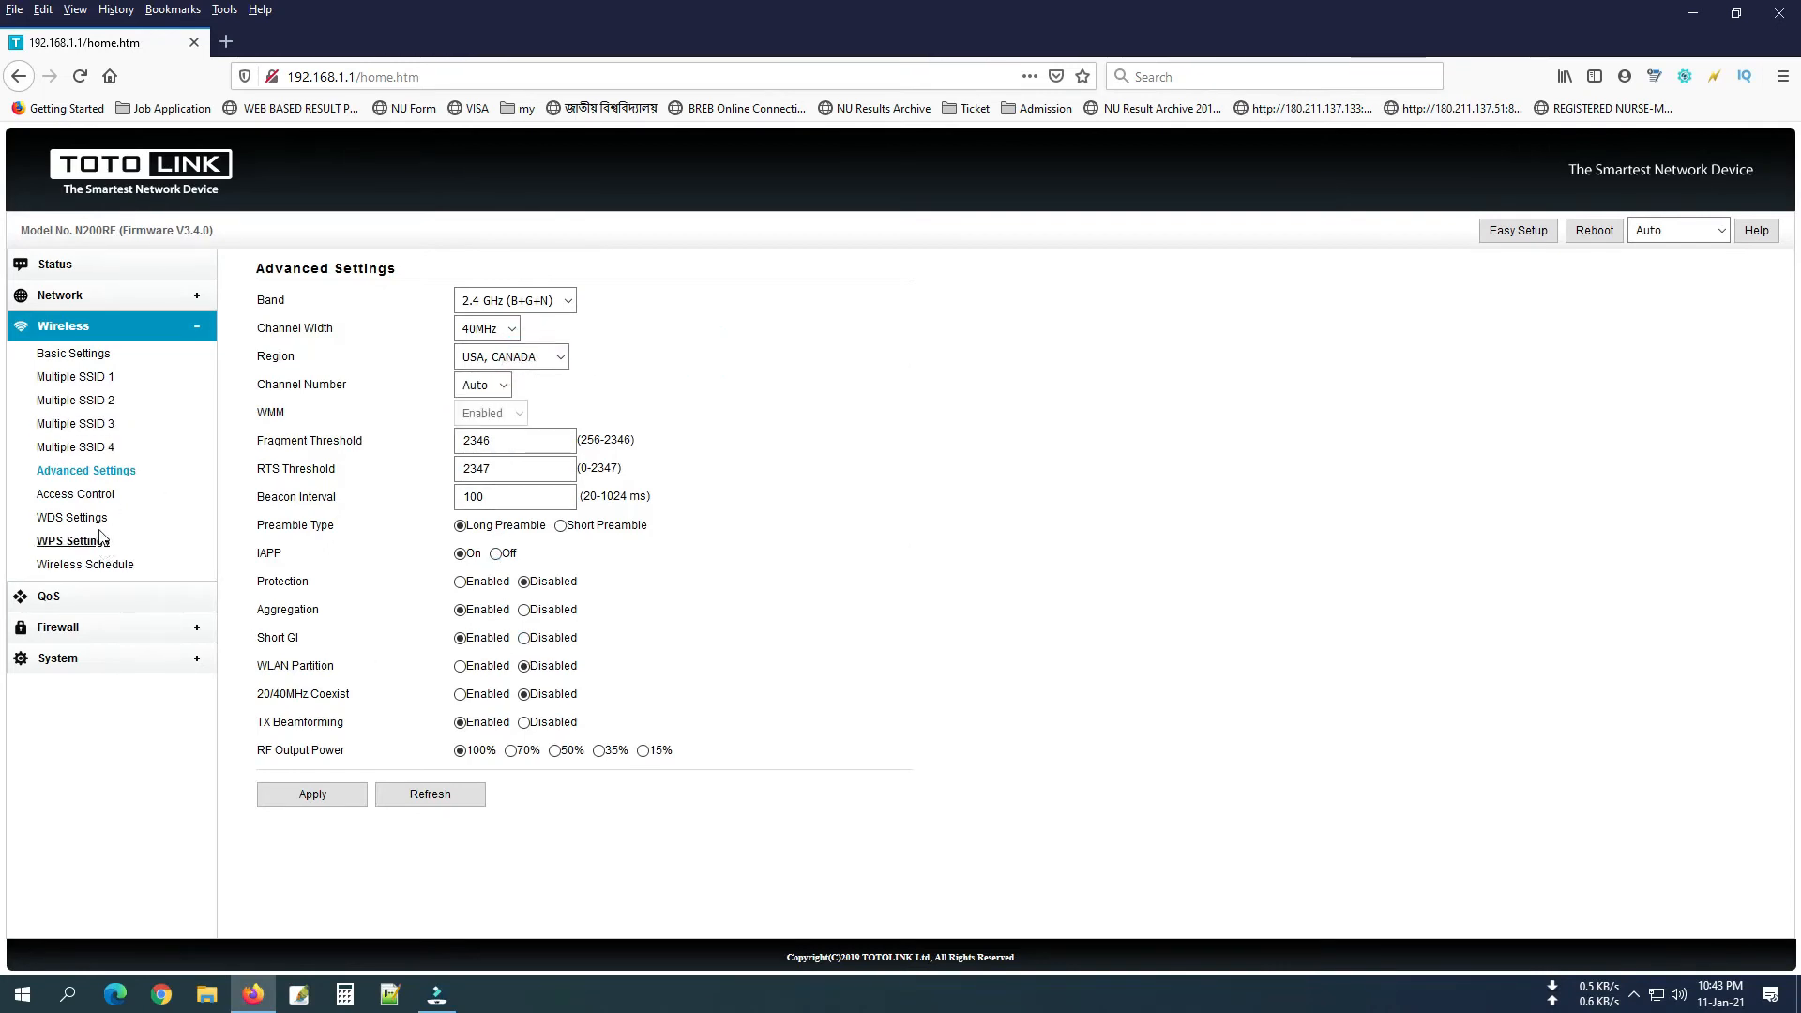
left_click(98, 495)
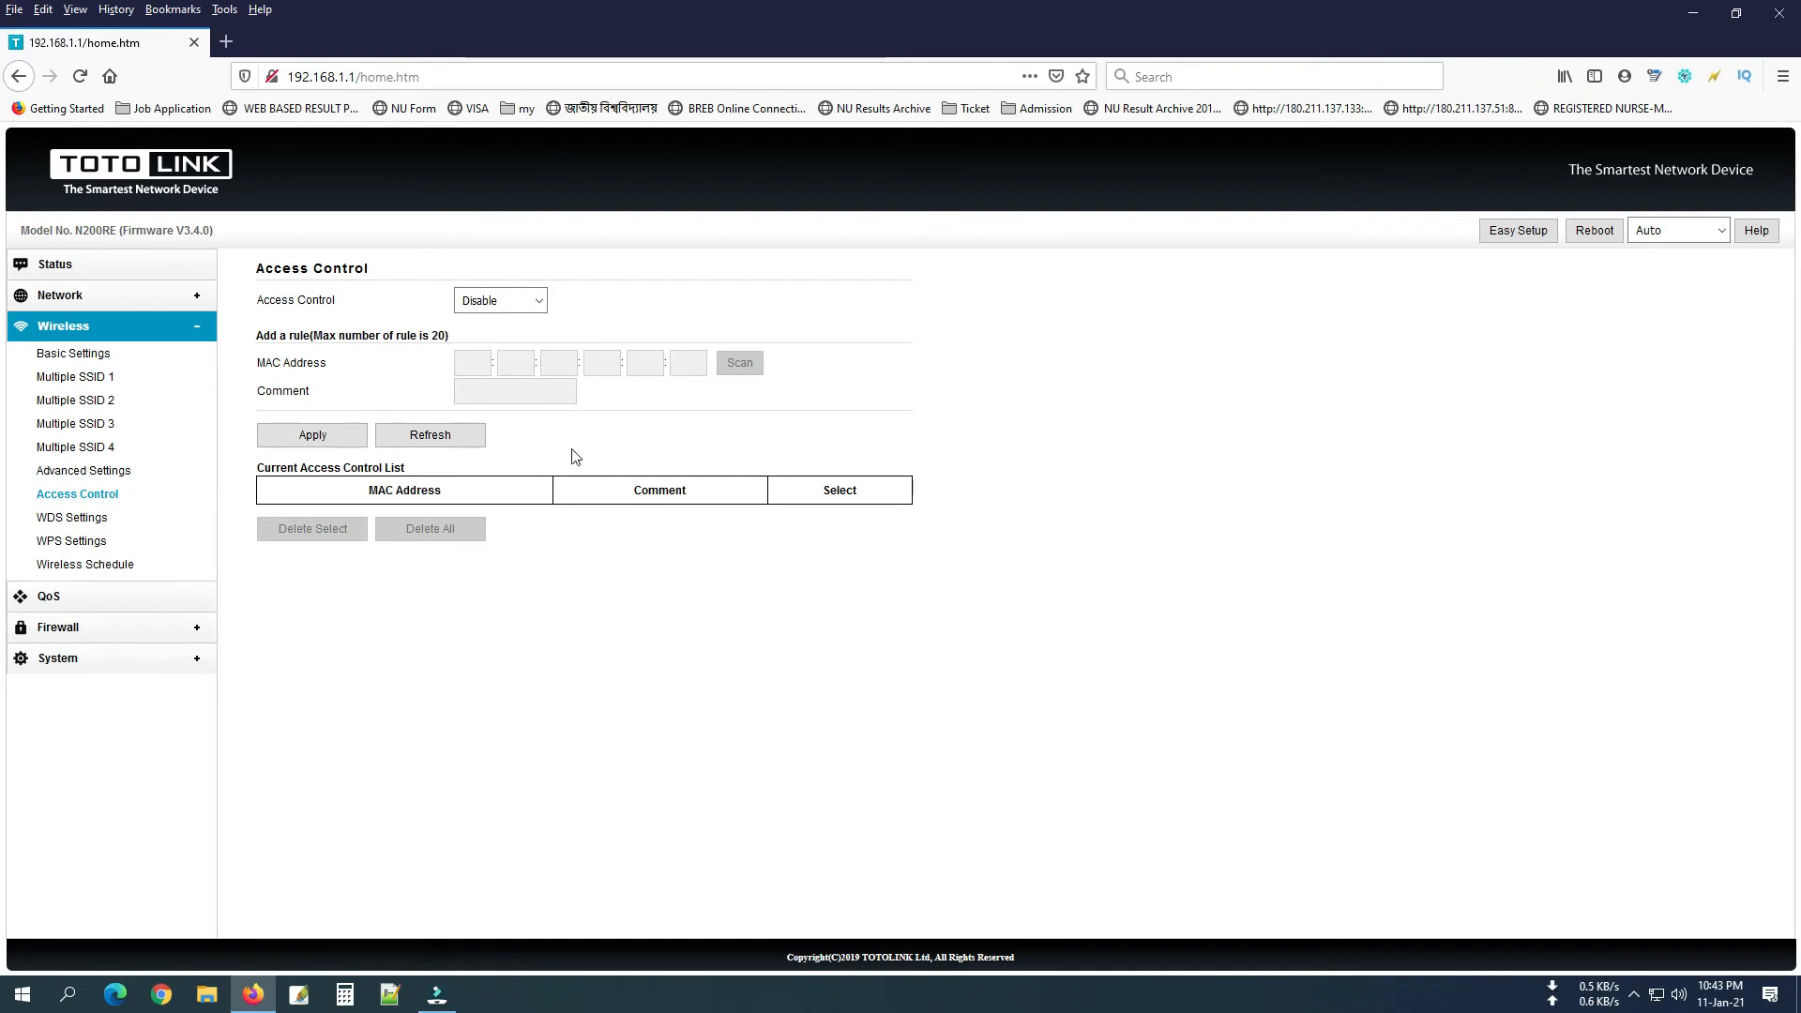
Try Allow Listed access control, then set it back to Disable.
left_click(488, 301)
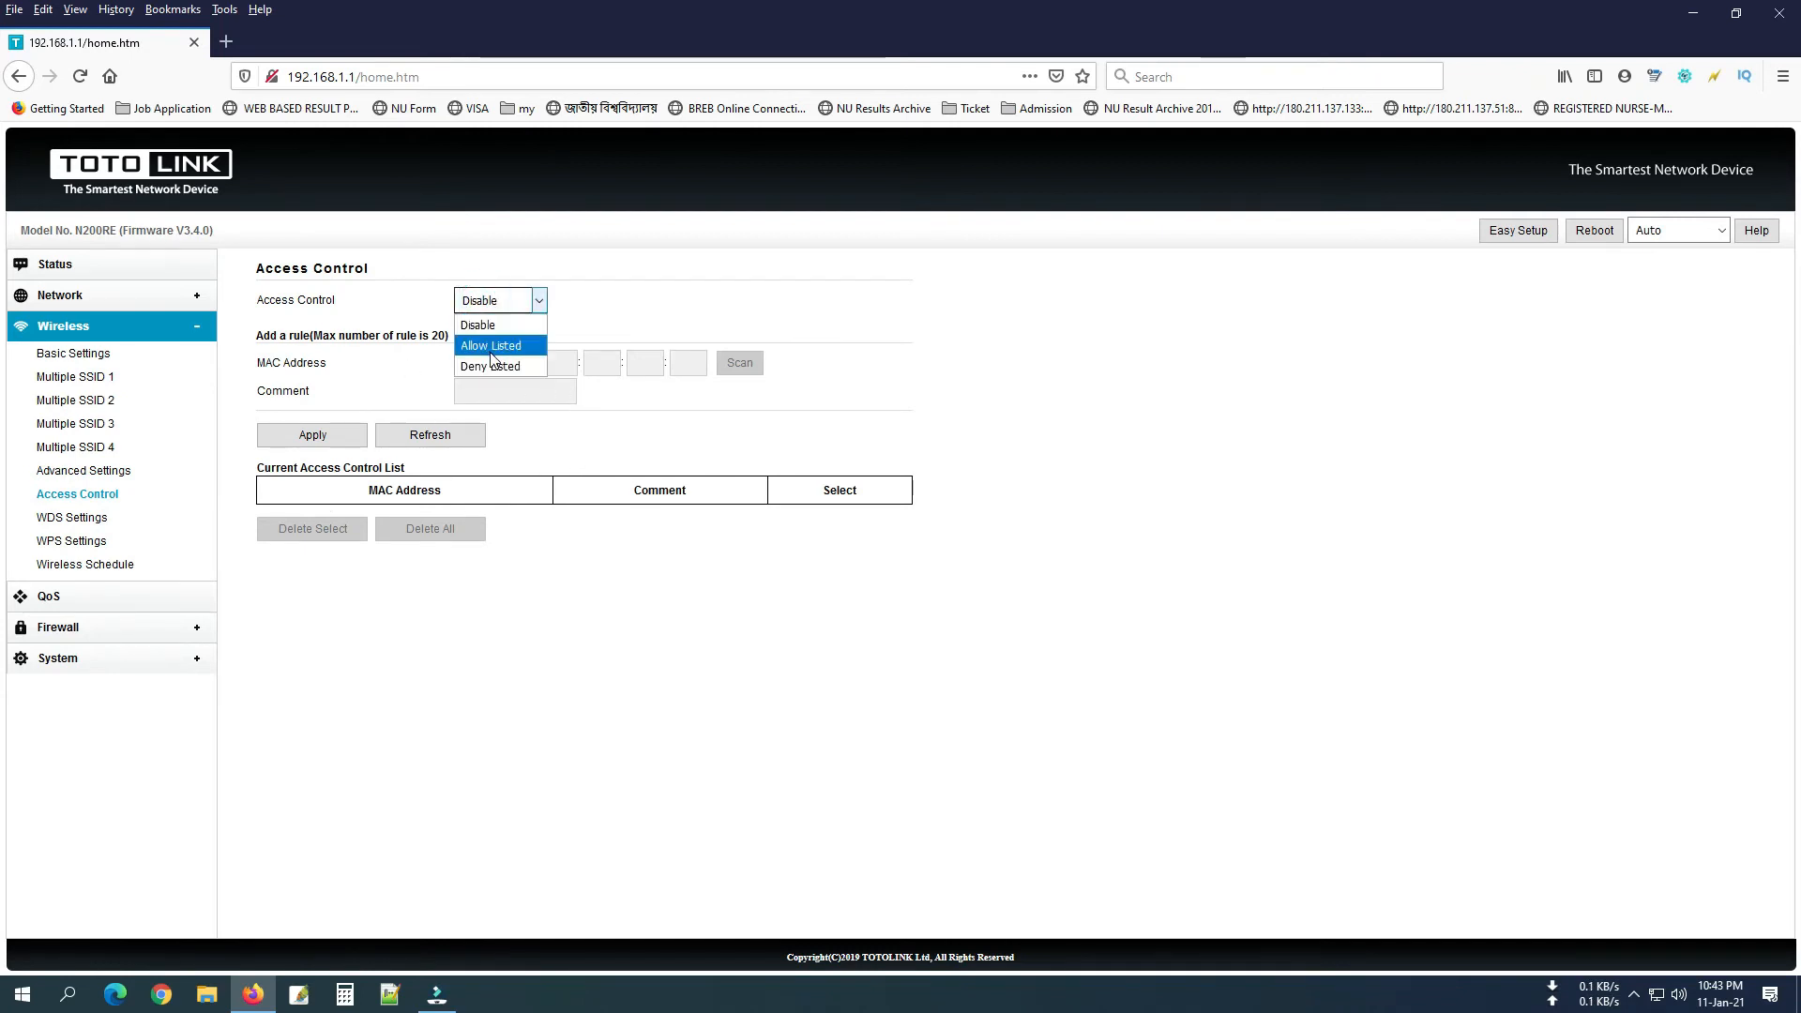
left_click(499, 347)
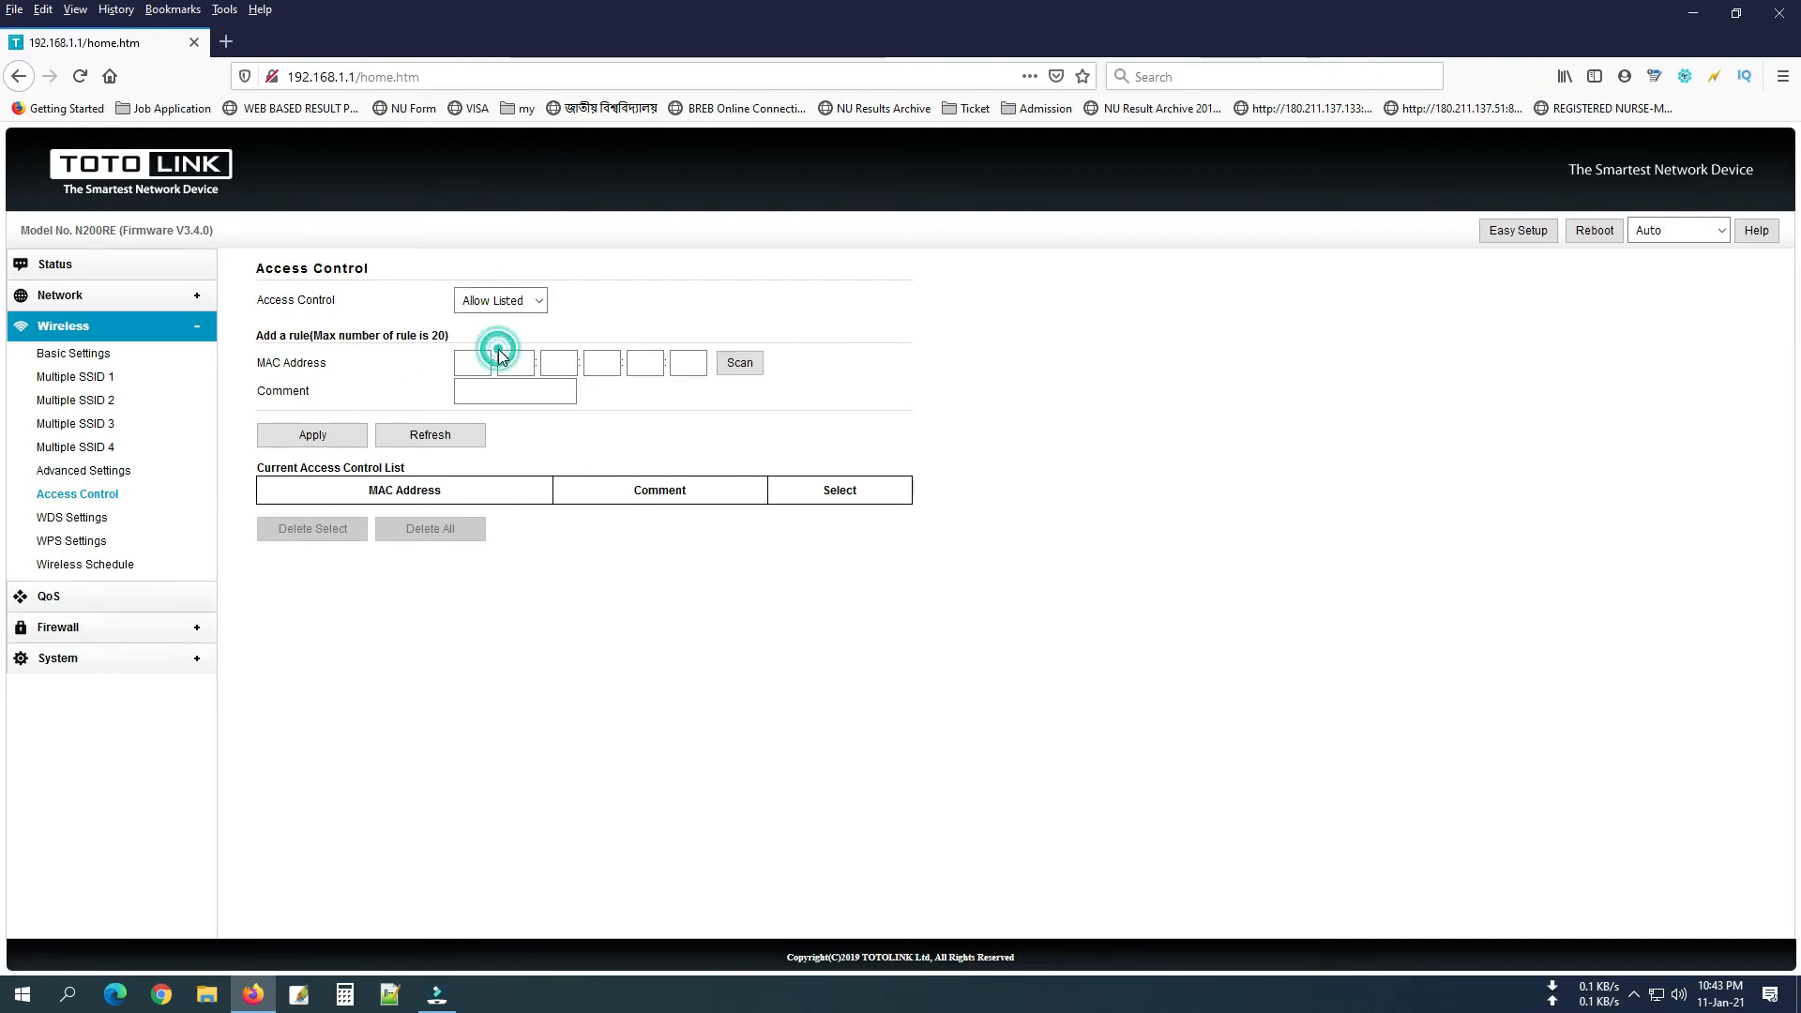
left_click(506, 302)
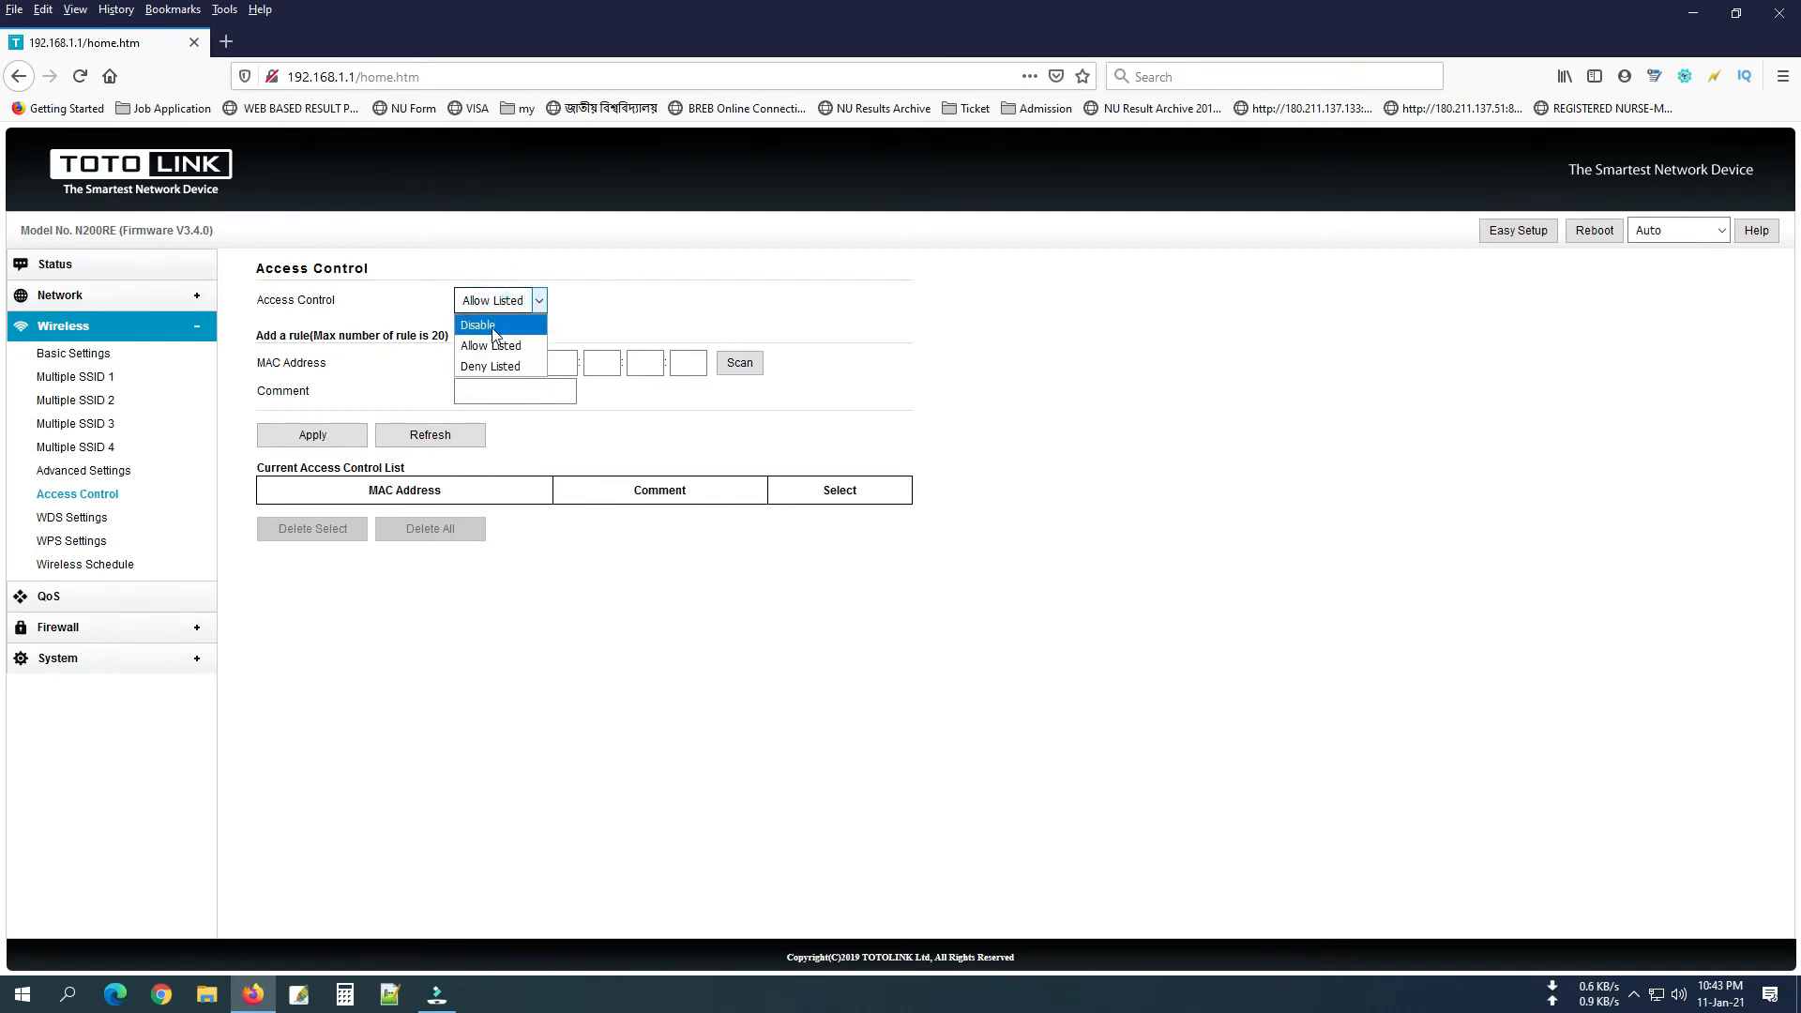
left_click(495, 329)
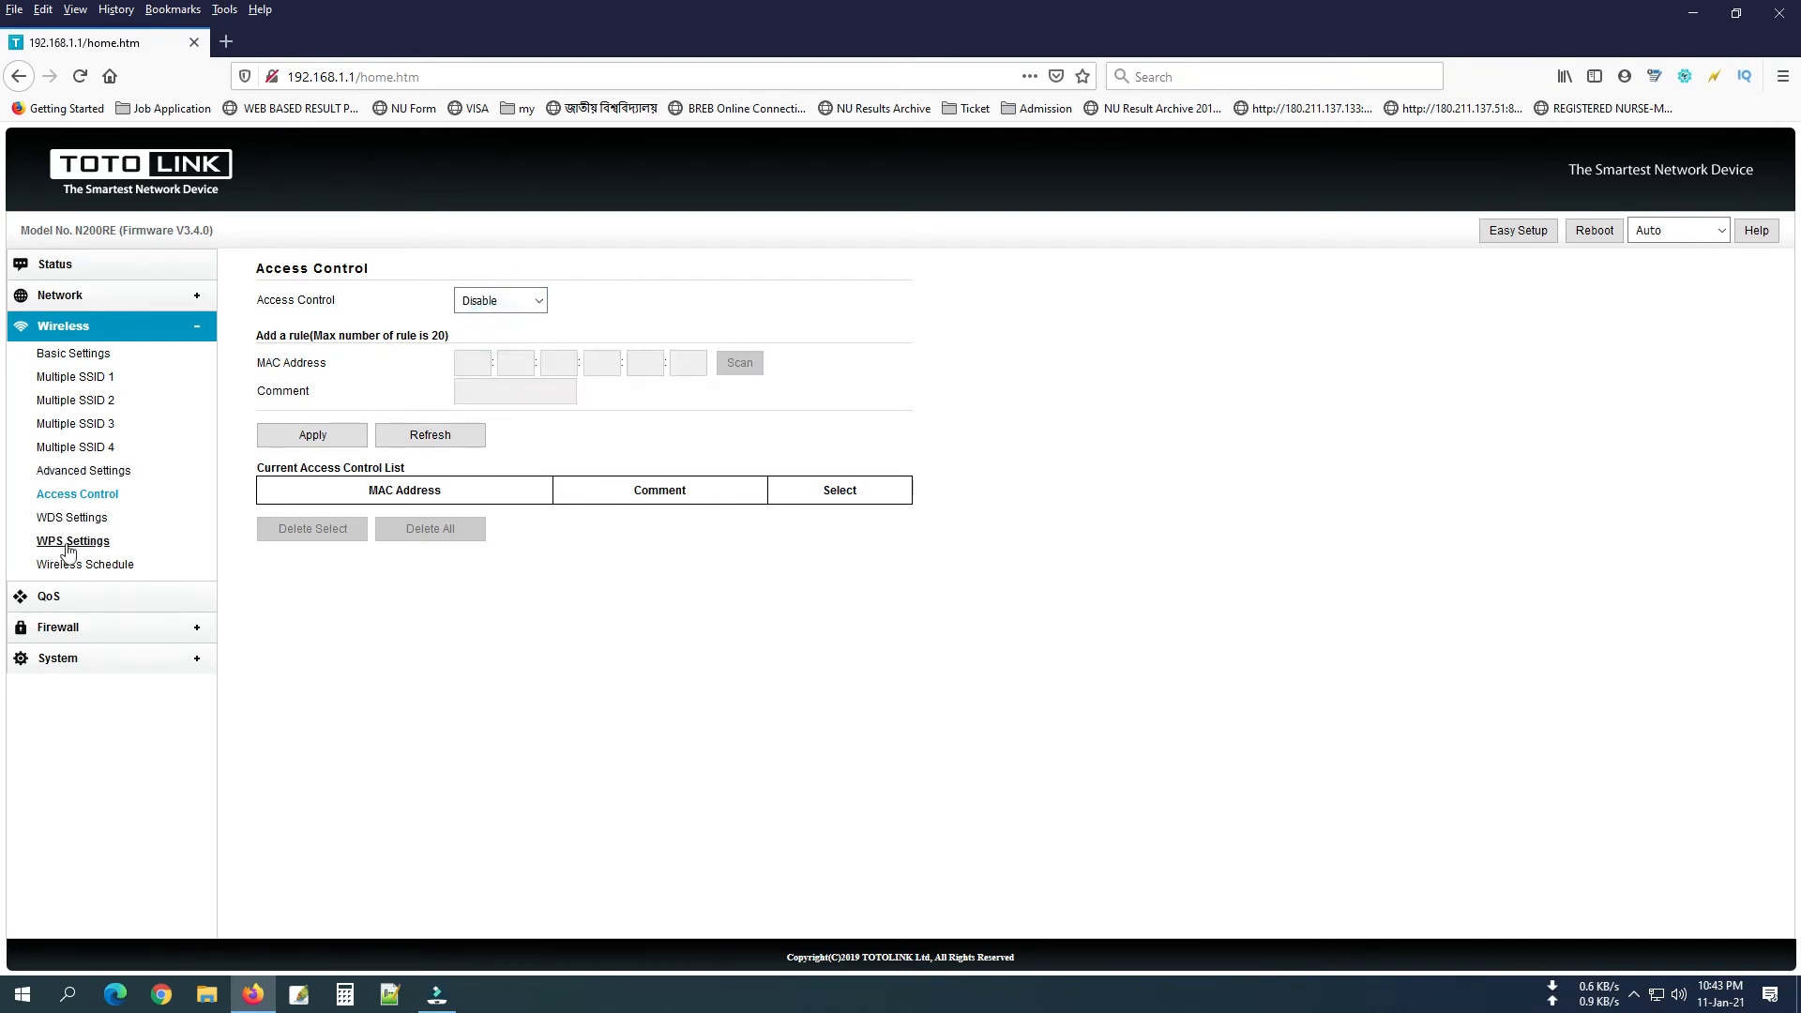
Browse the WDS and WPS pages, then open Firewall > MAC Filtering.
left_click(84, 520)
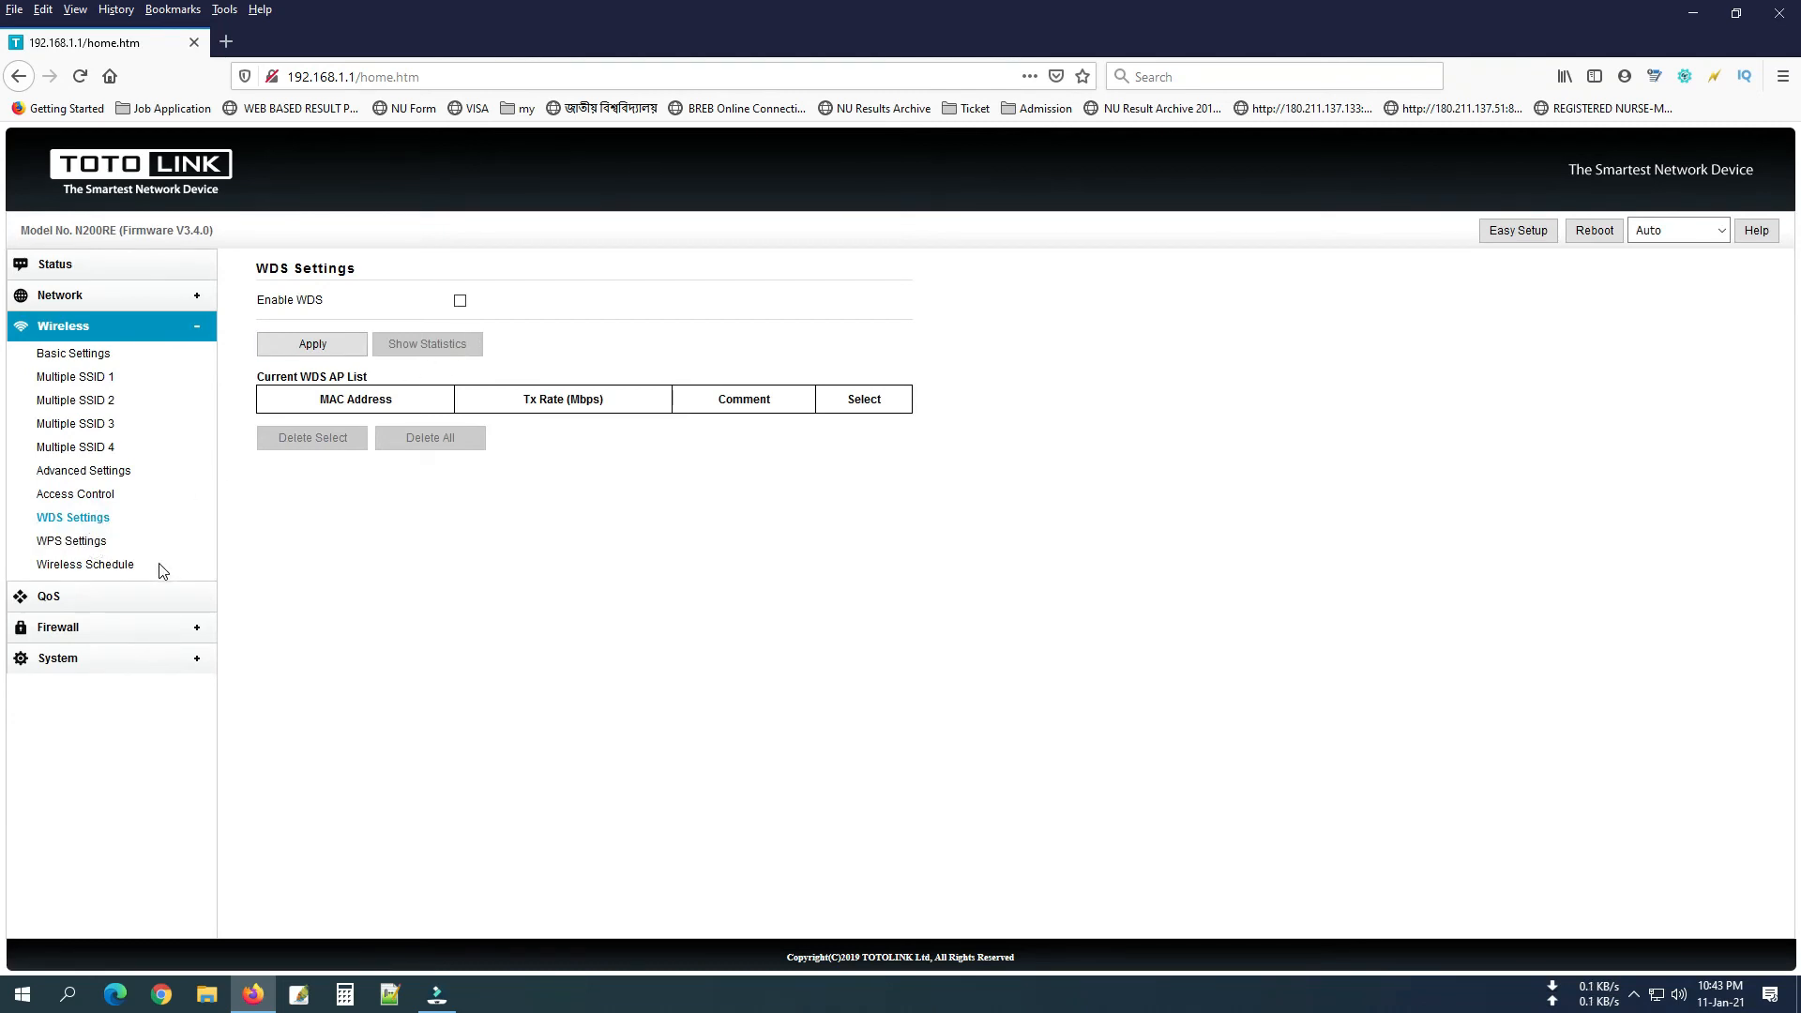
left_click(73, 541)
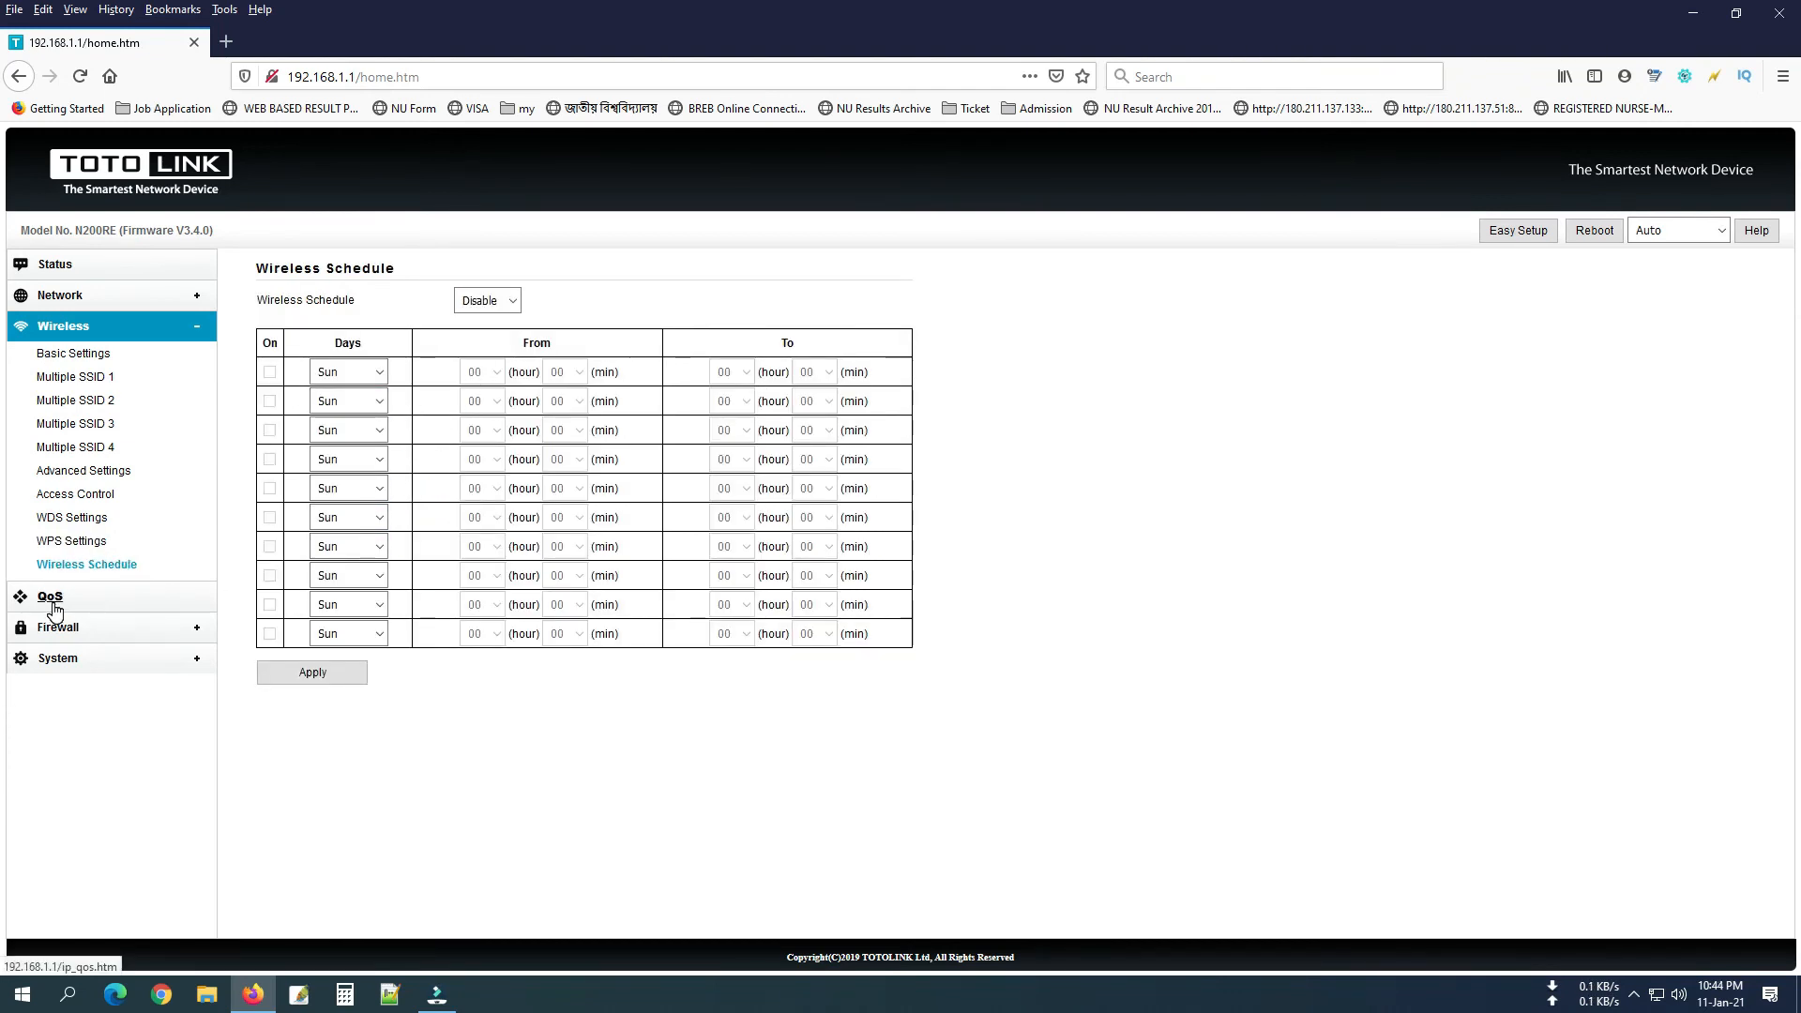
left_click(66, 631)
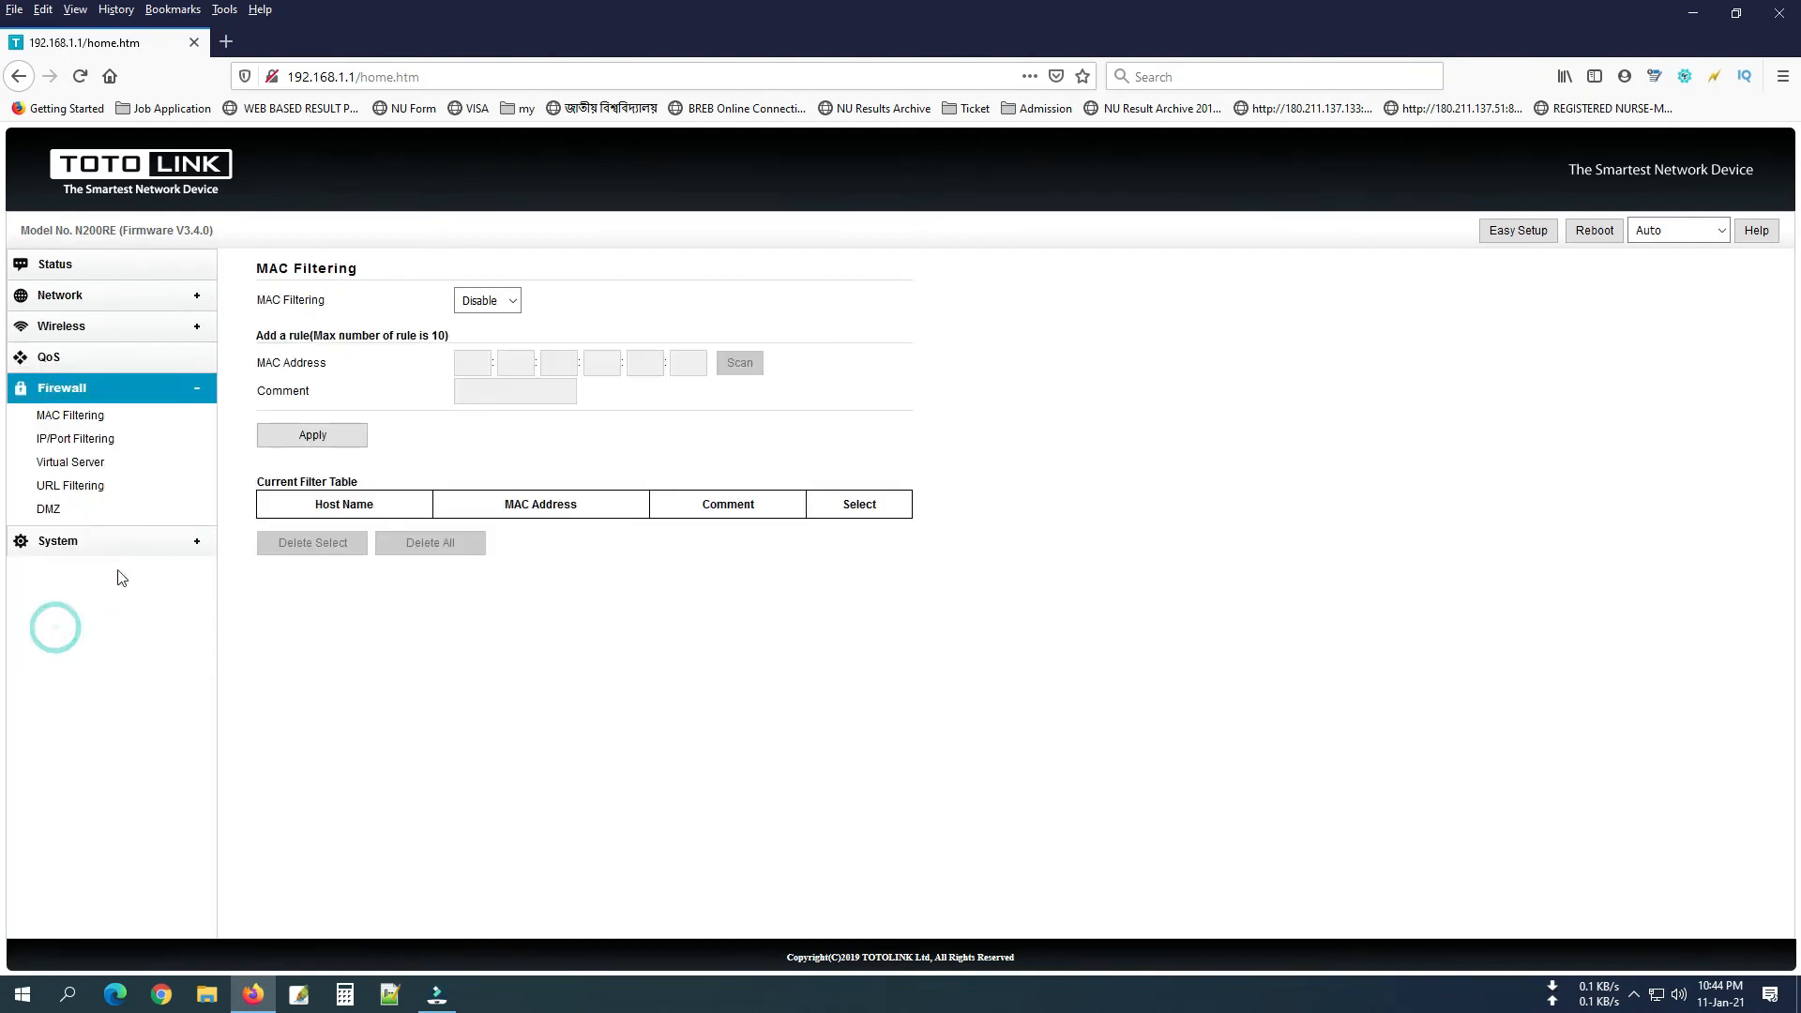
Browse the MAC Filtering, IP/Port Filtering, Upgrade Firmware, Logout and Save/Reload pages, then return to Easy Setup.
left_click(90, 416)
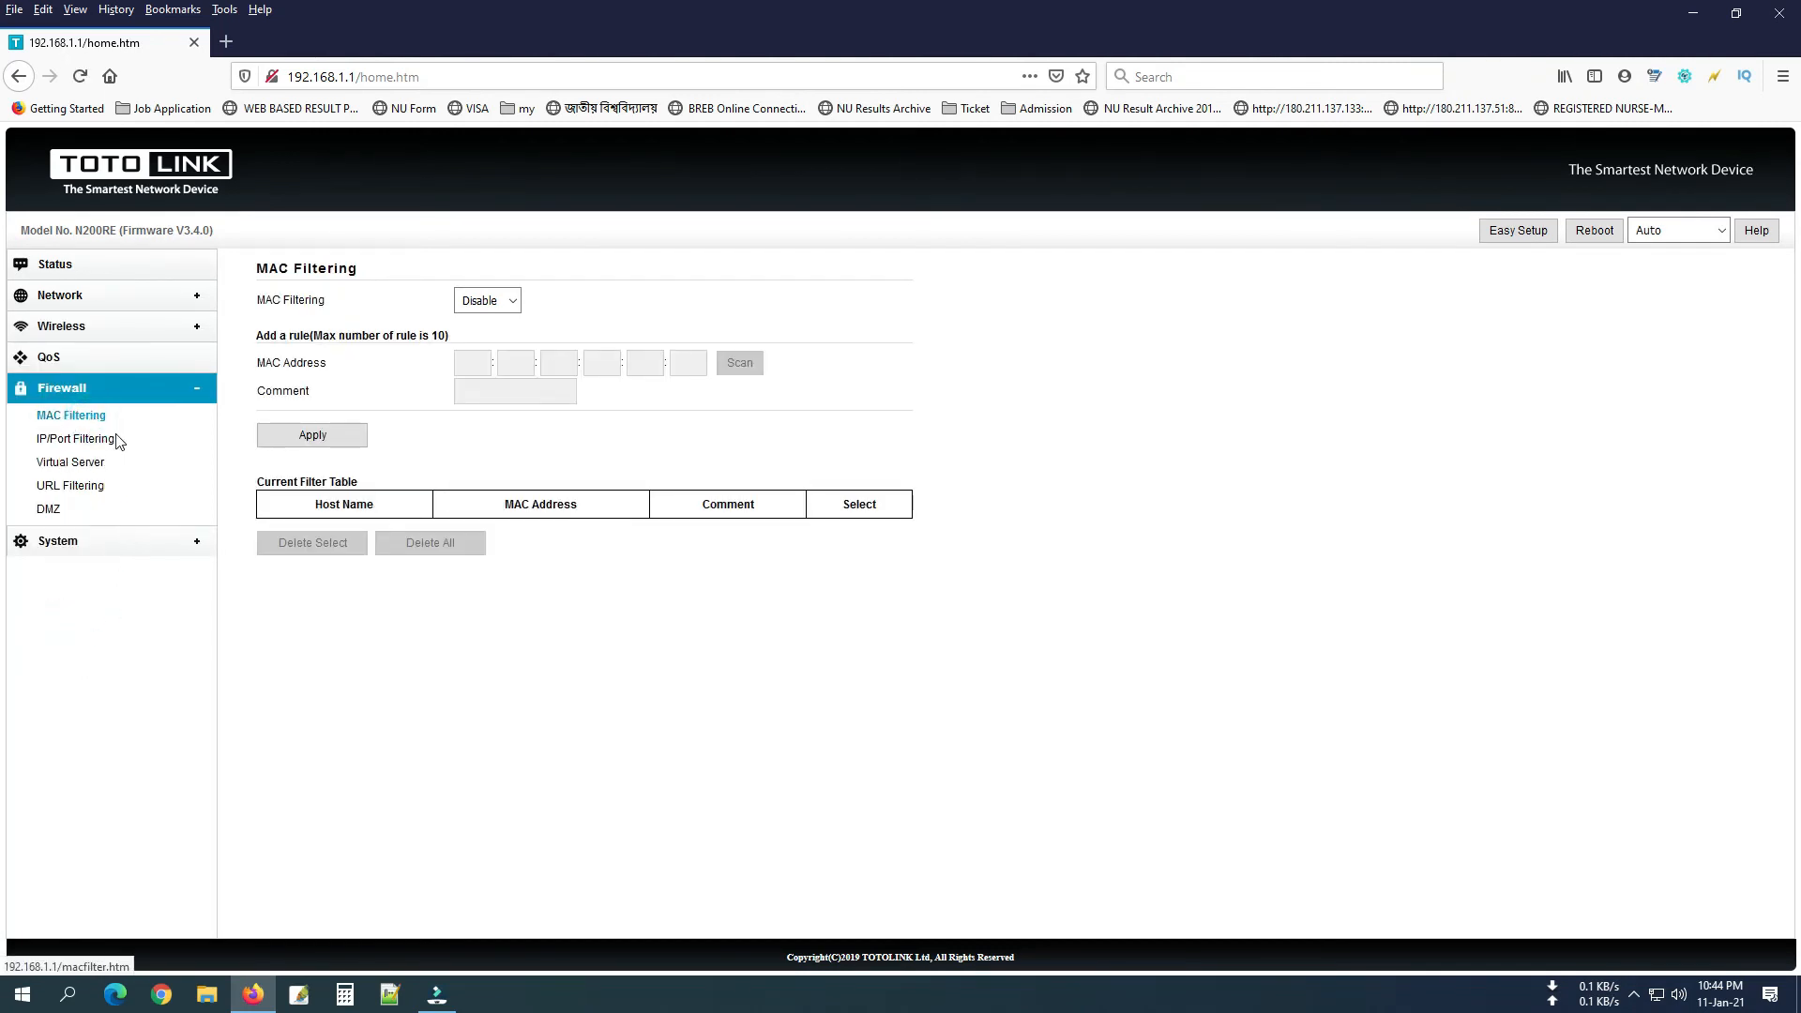
left_click(105, 439)
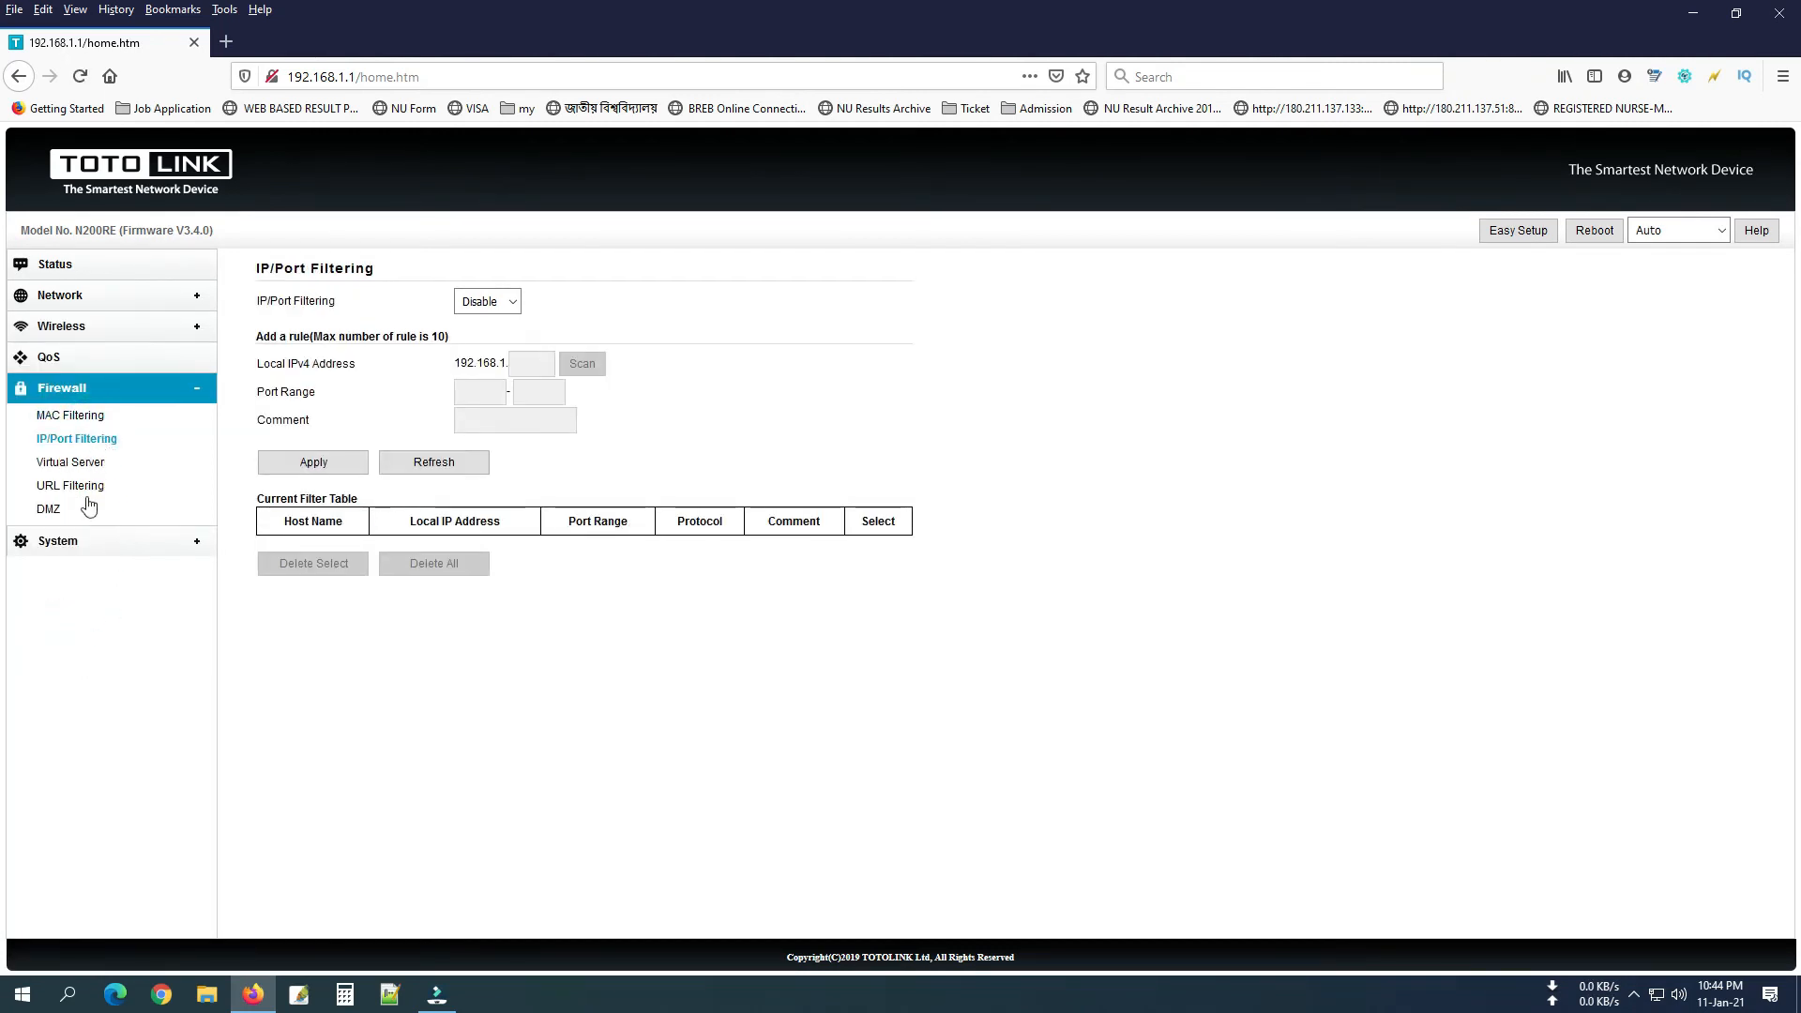
left_click(66, 542)
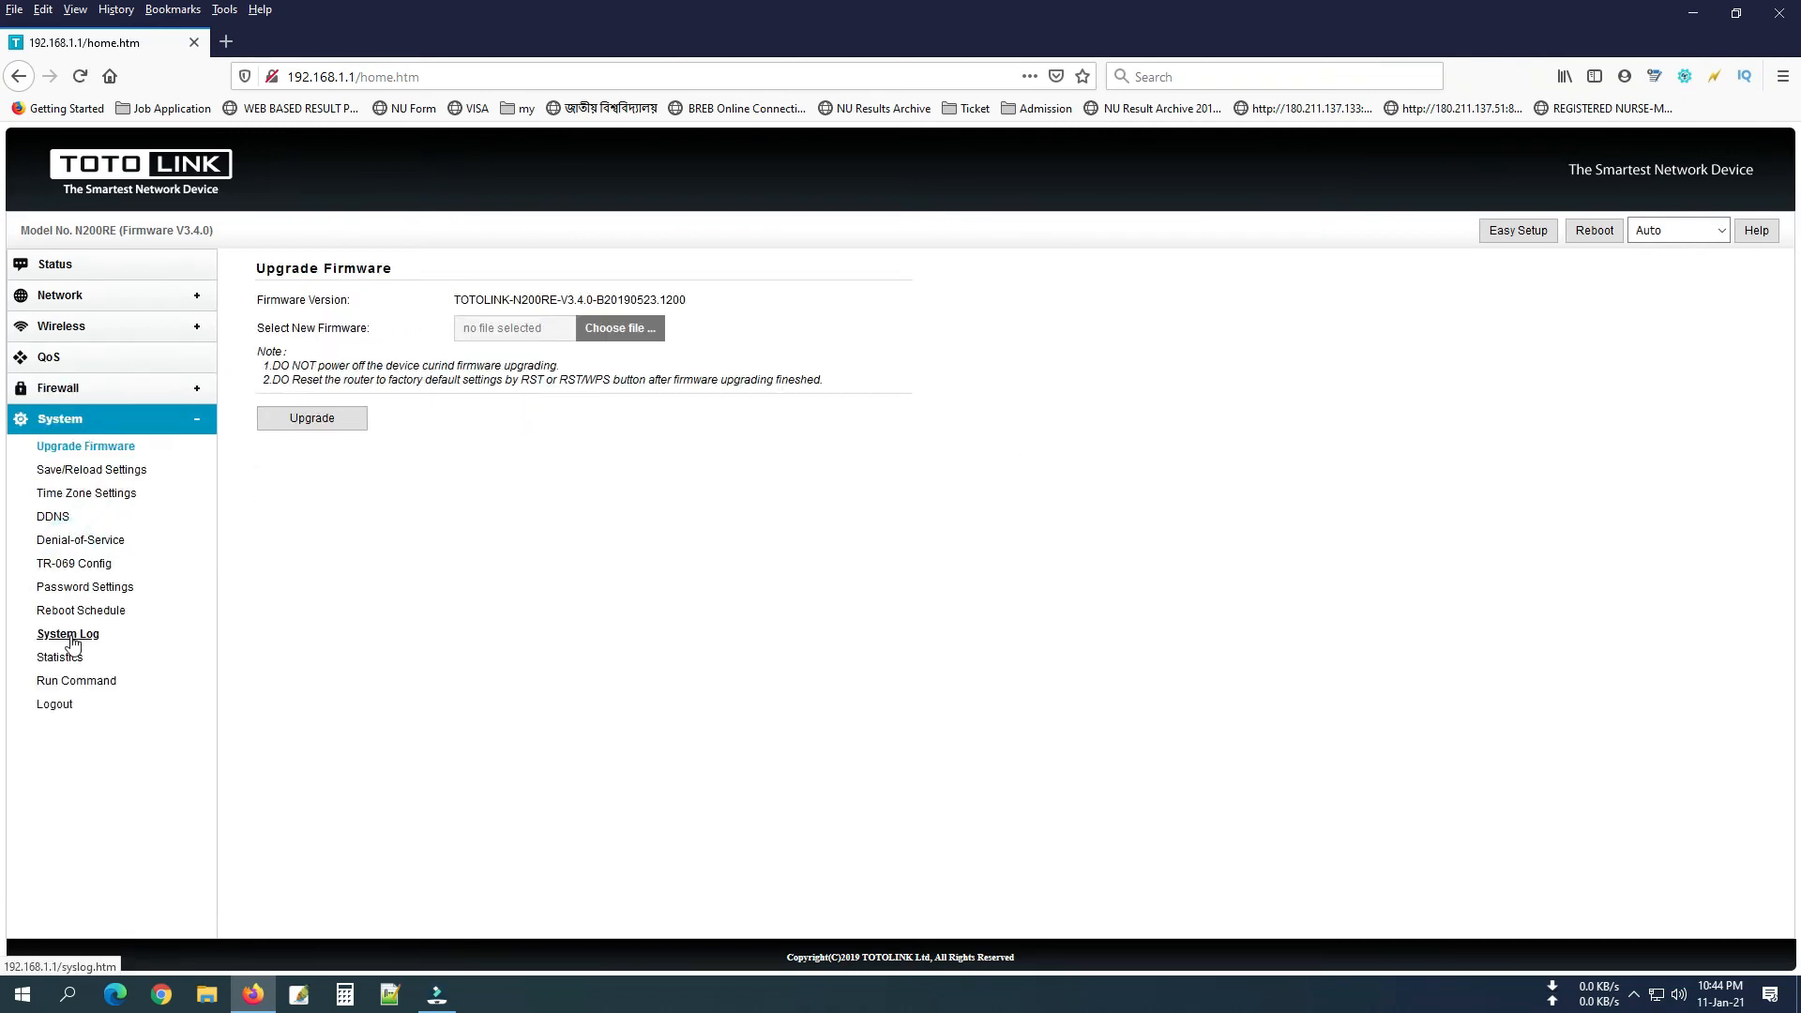
left_click(79, 703)
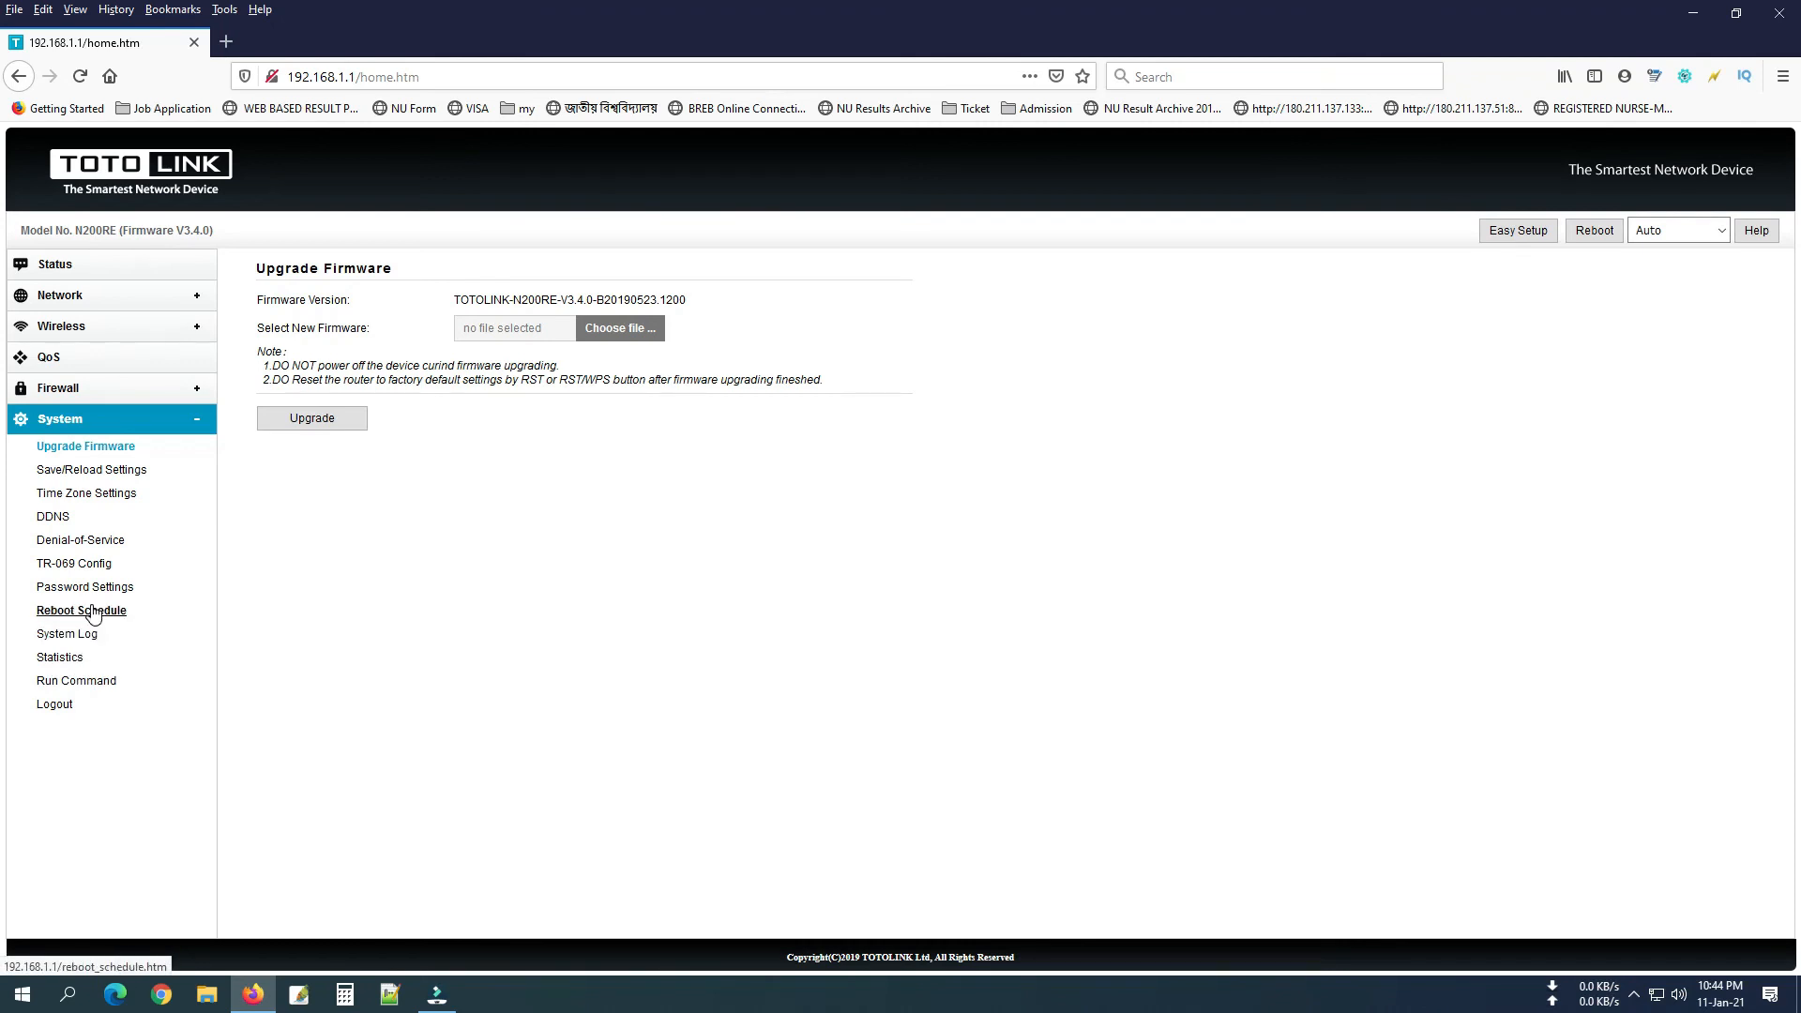
left_click(115, 469)
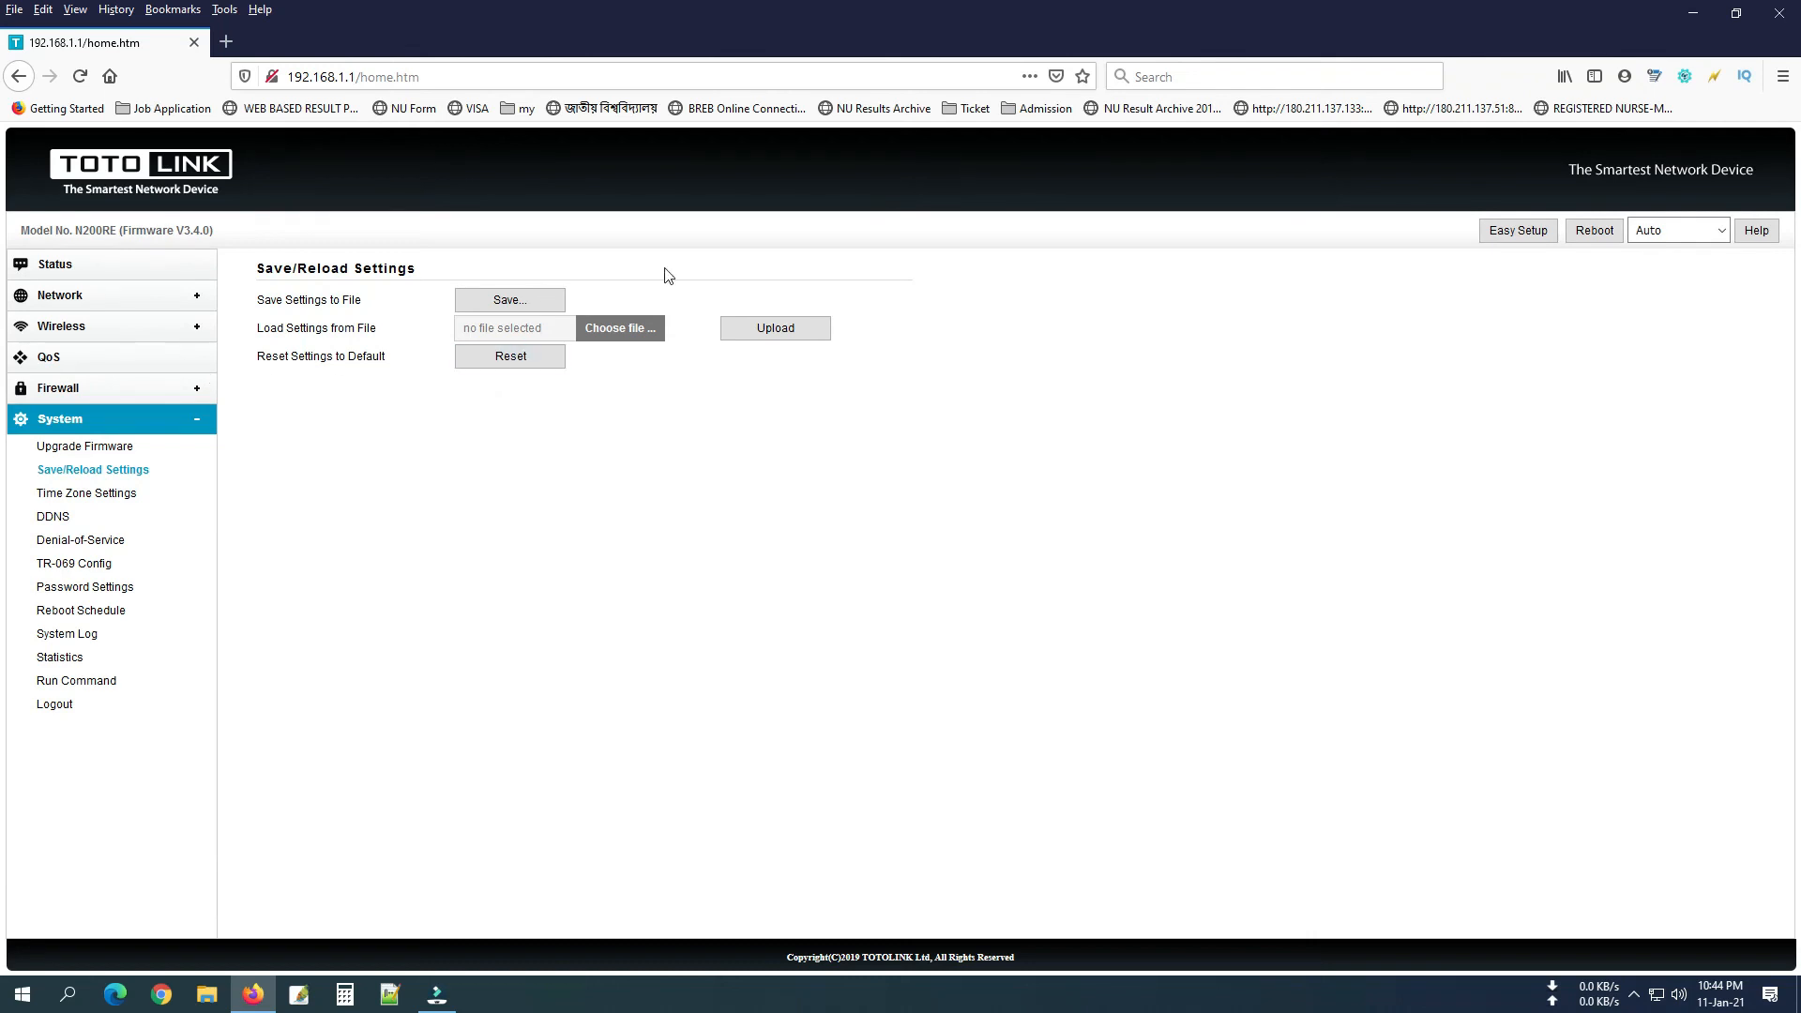
left_click(1522, 237)
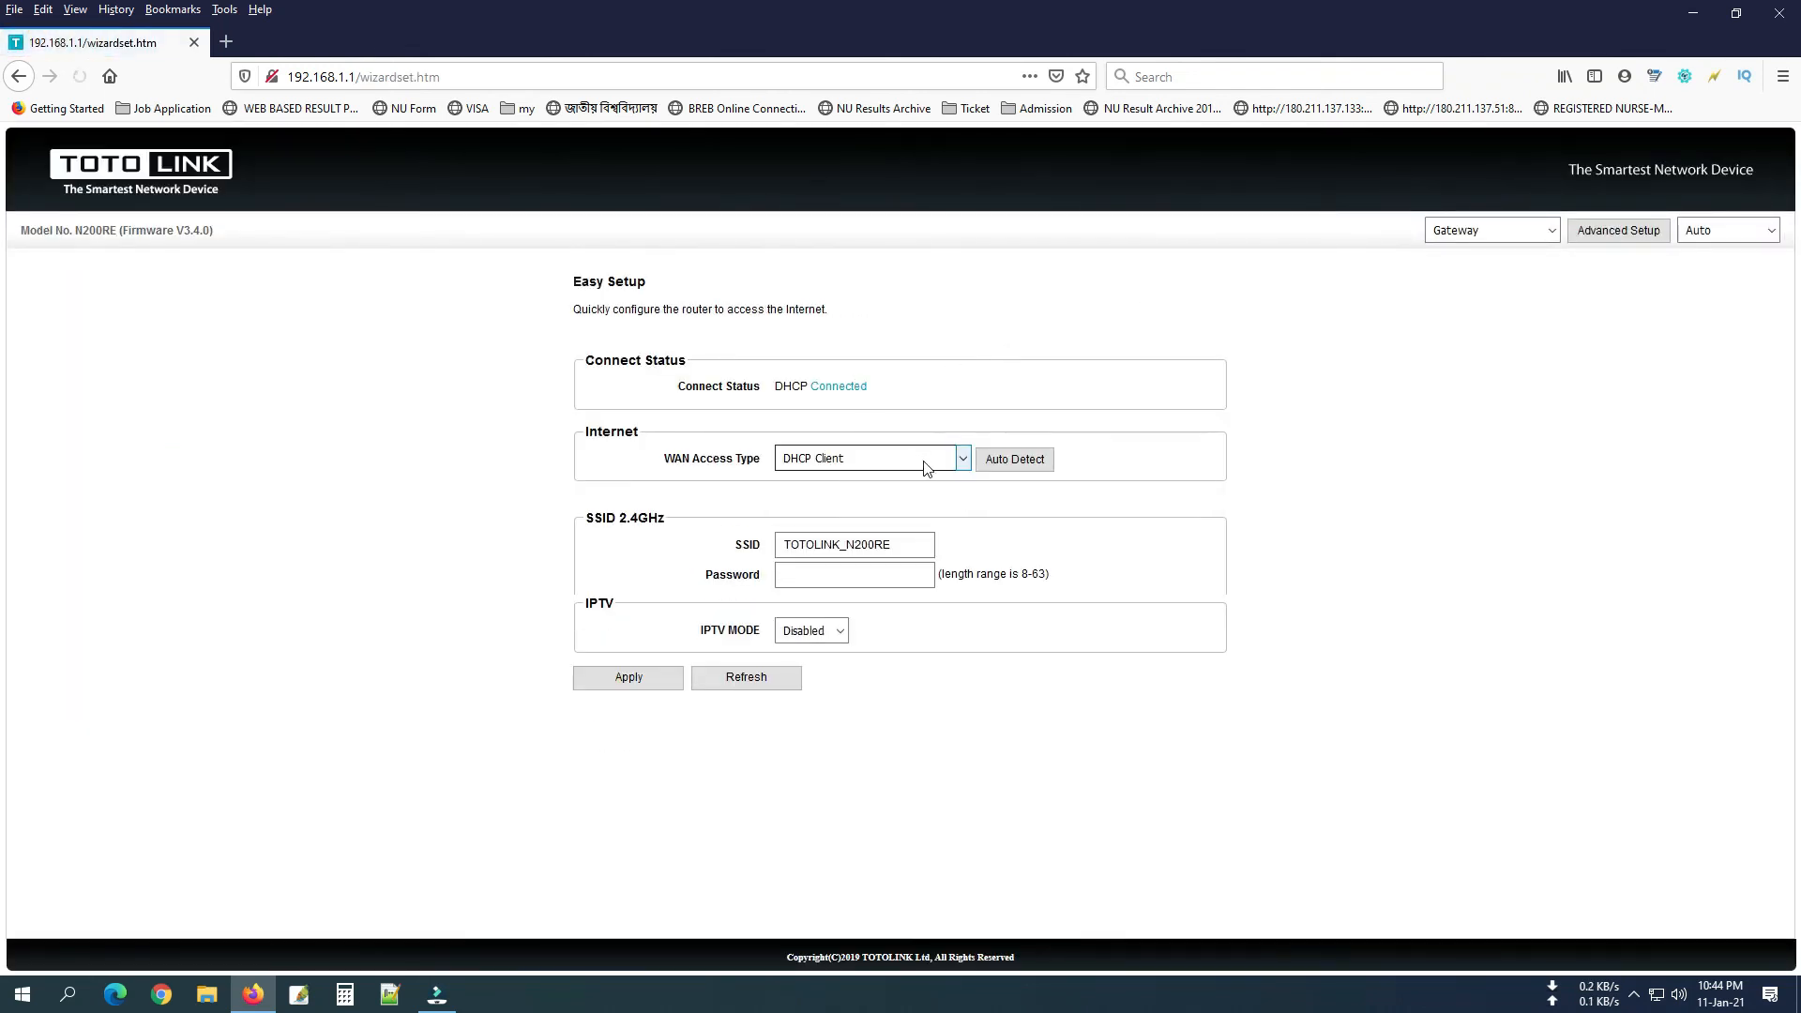
Keep DHCP Client as WAN type, rename the SSID to 'Wifi', enter an 8-character password and apply.
left_click(924, 458)
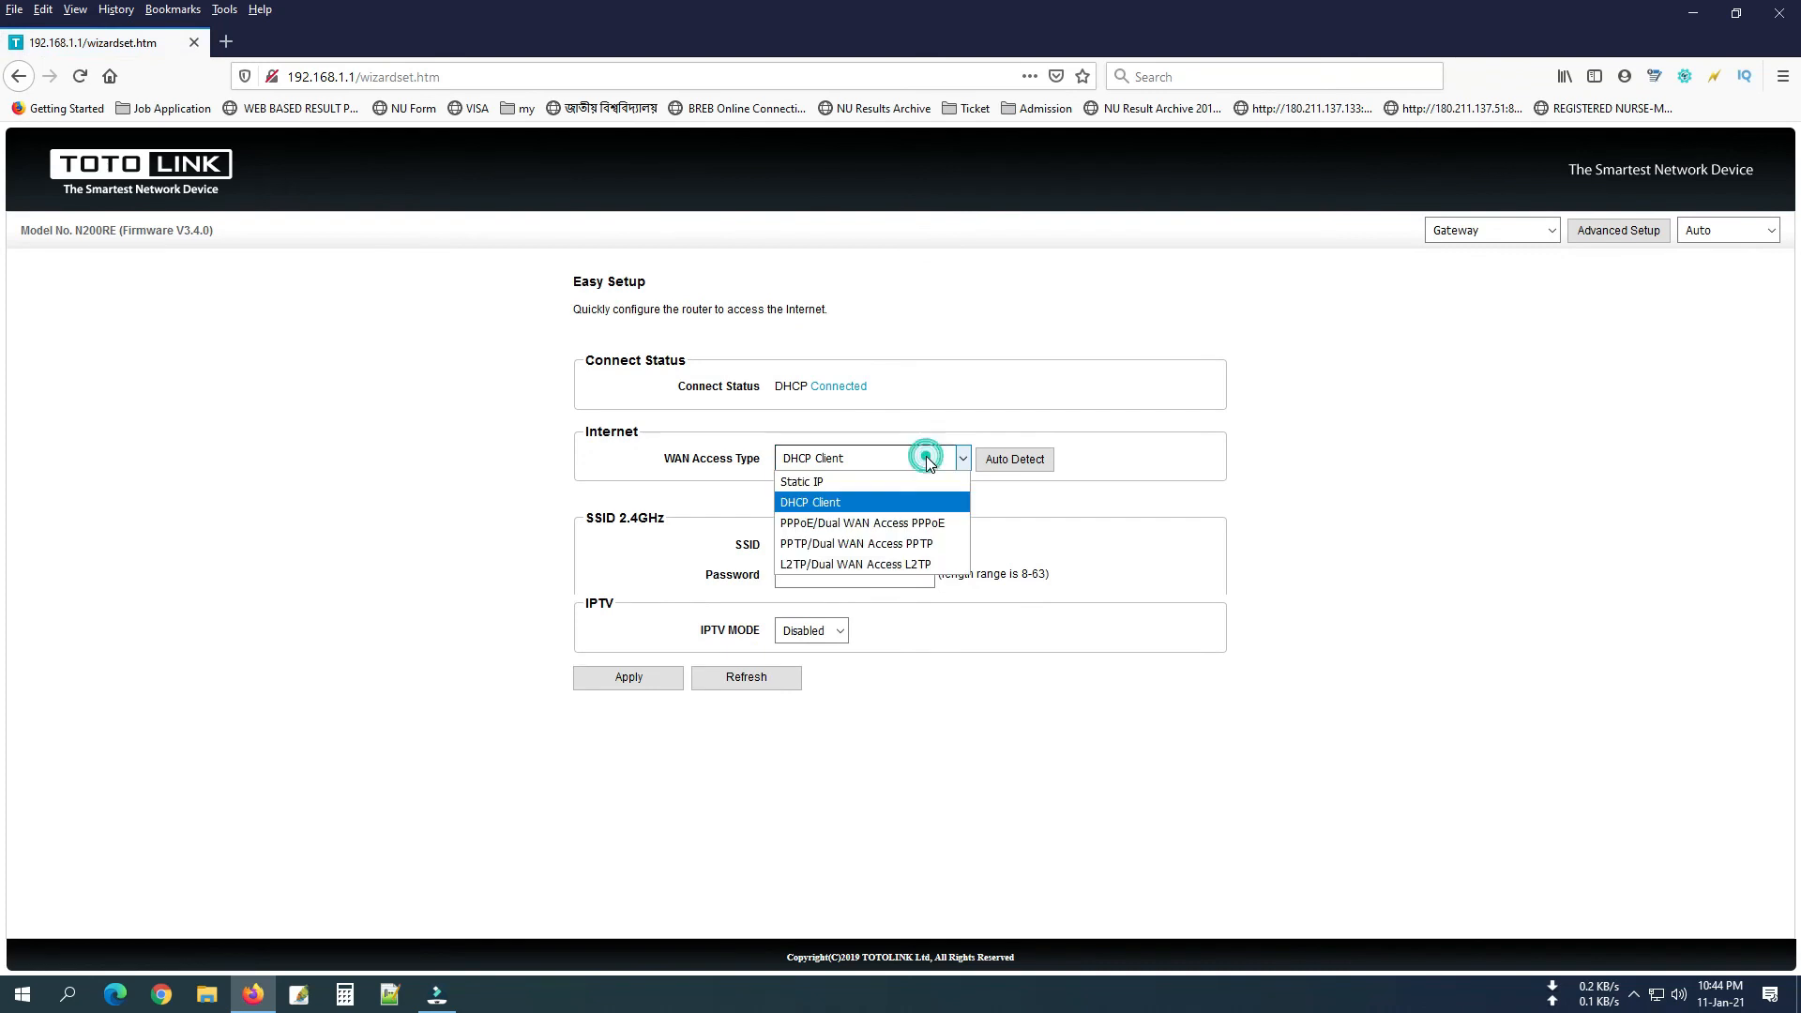
left_click(884, 502)
double_click(886, 536)
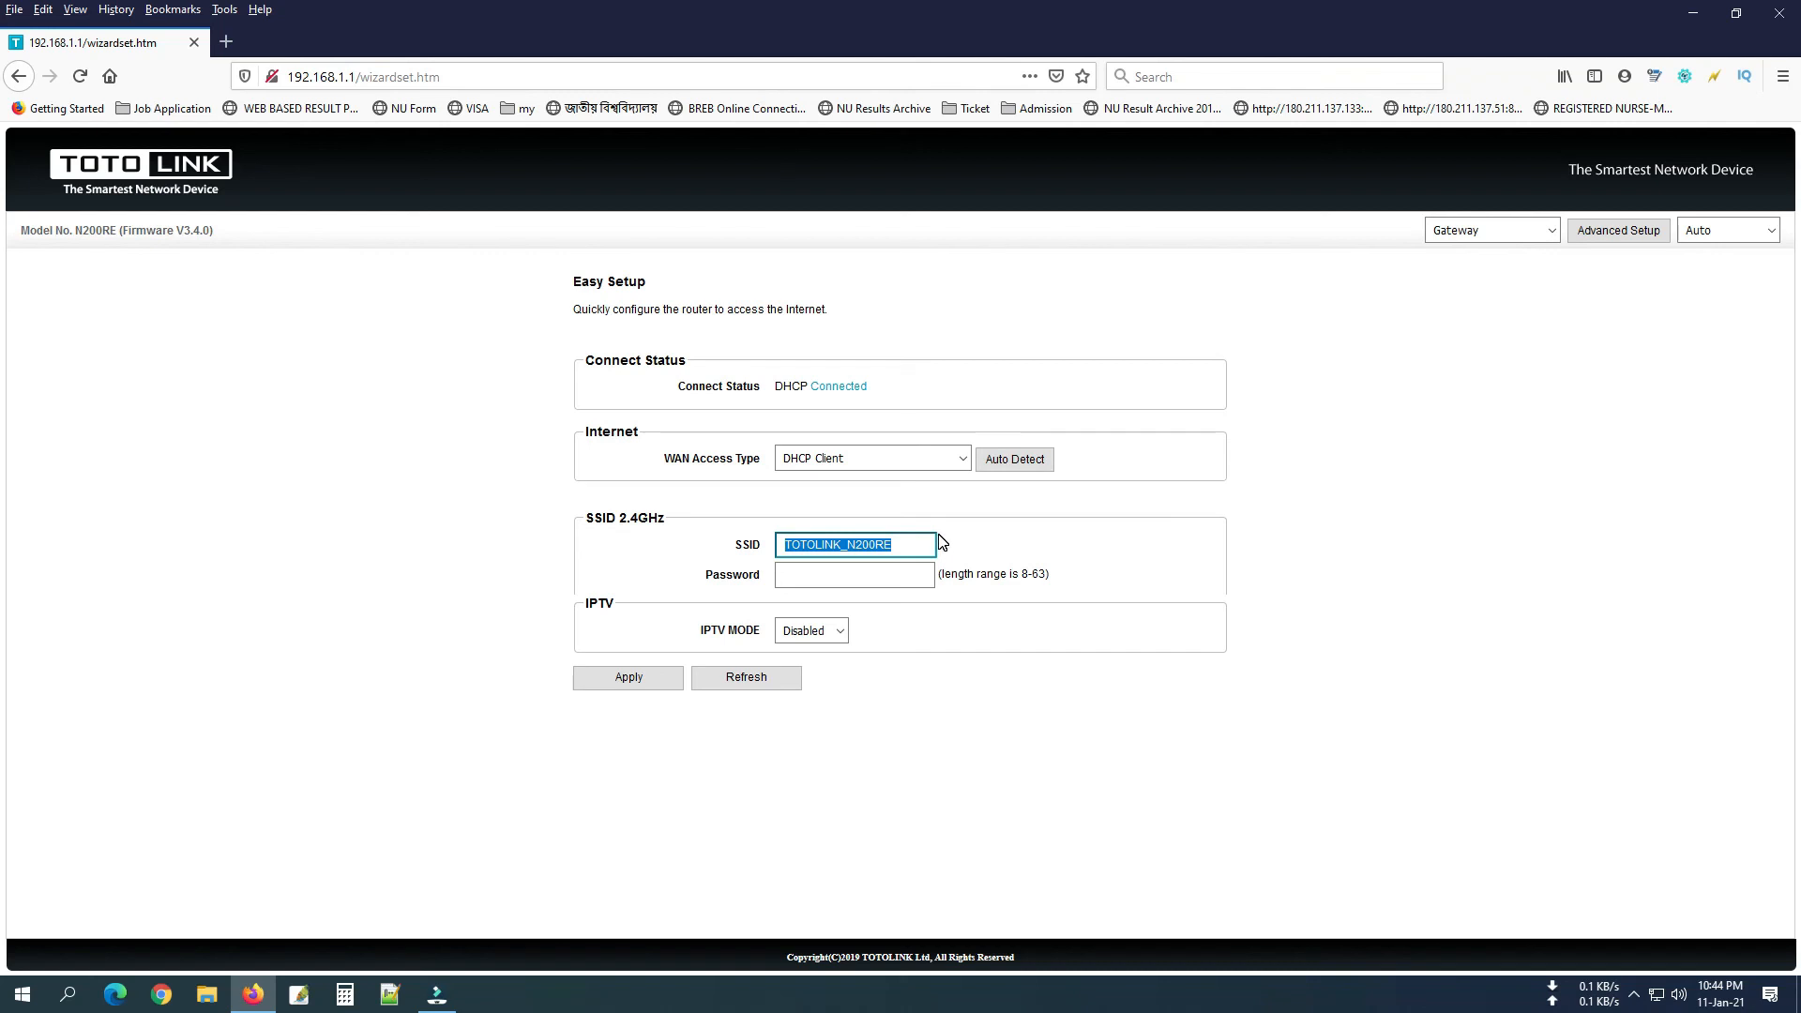
left_click(854, 575)
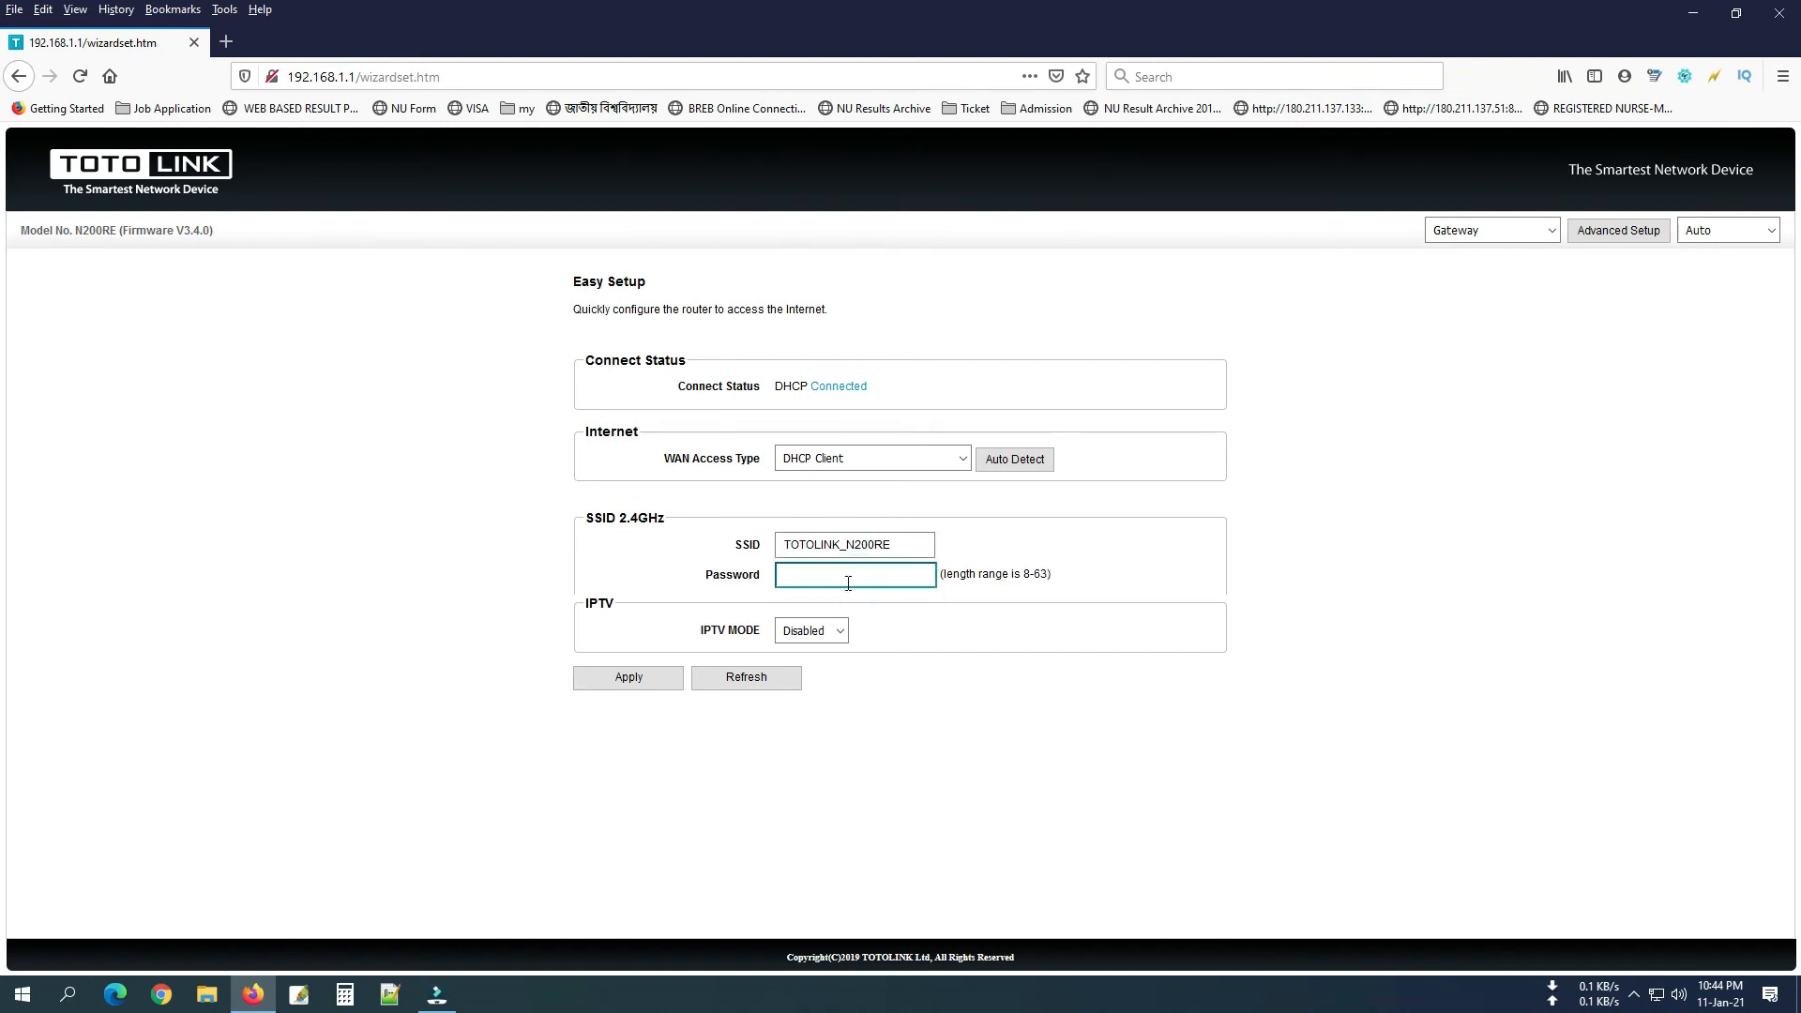
left_click(646, 684)
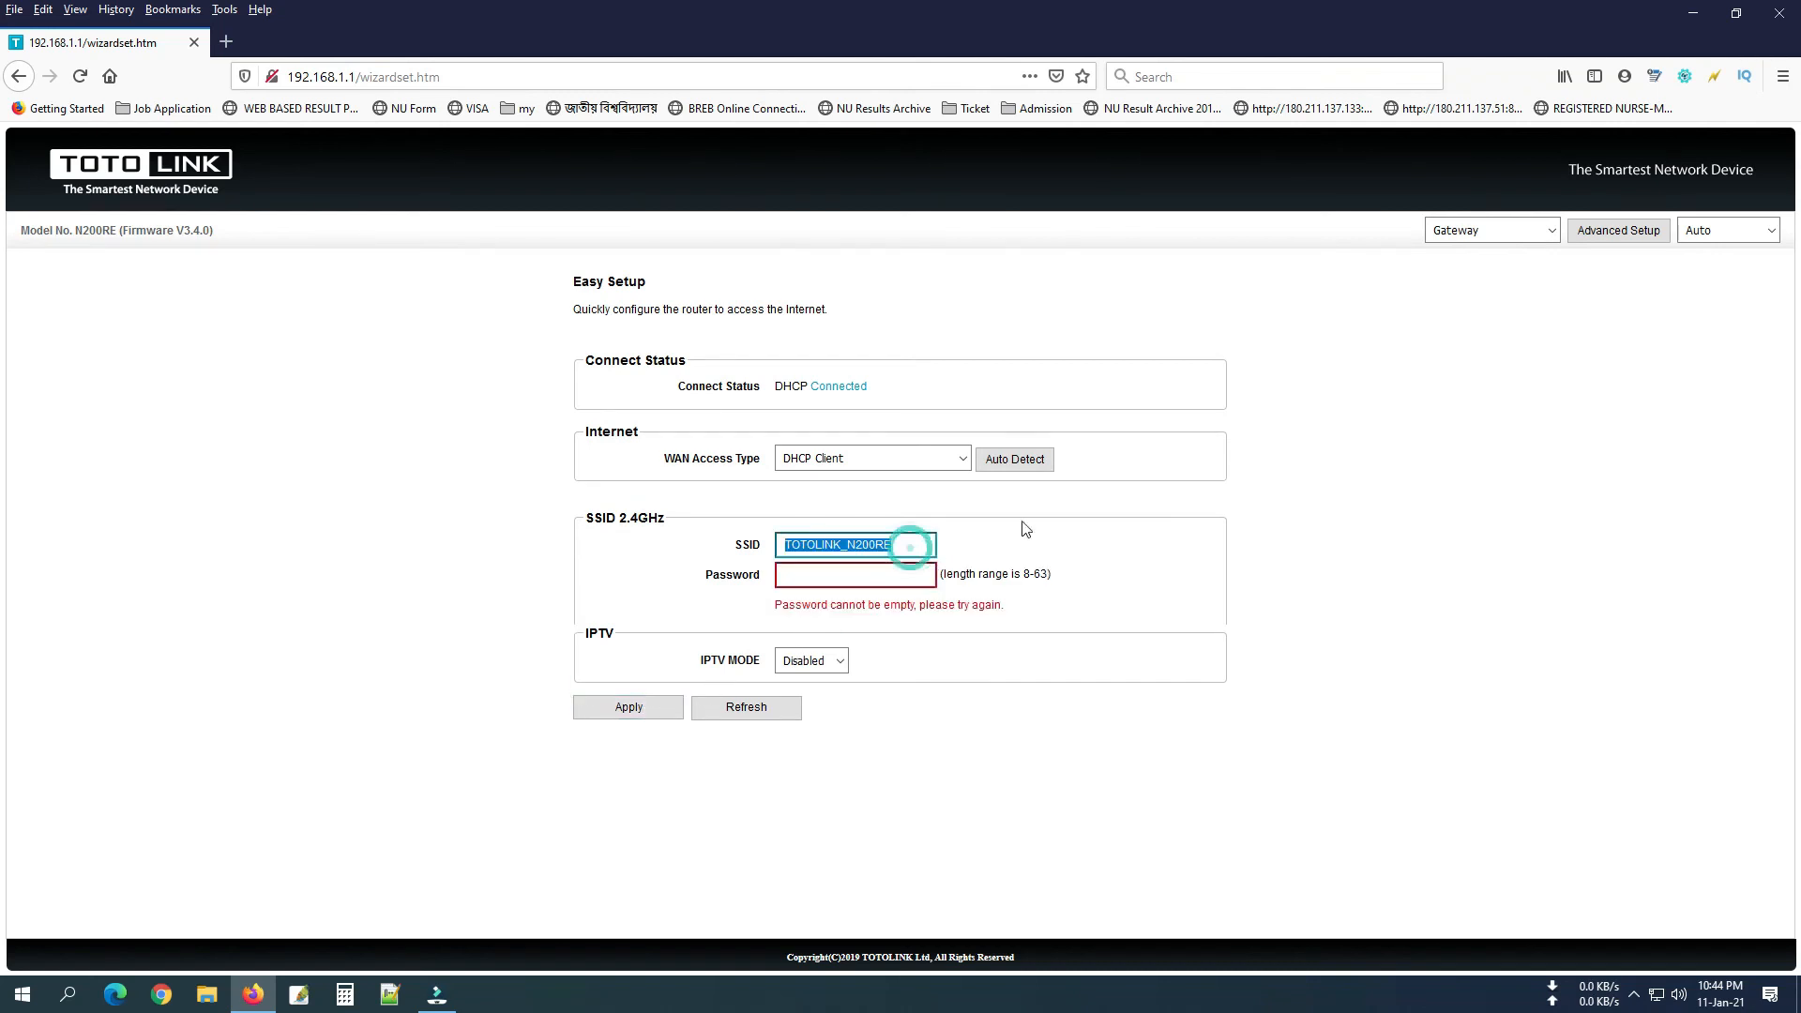
type("Wifi")
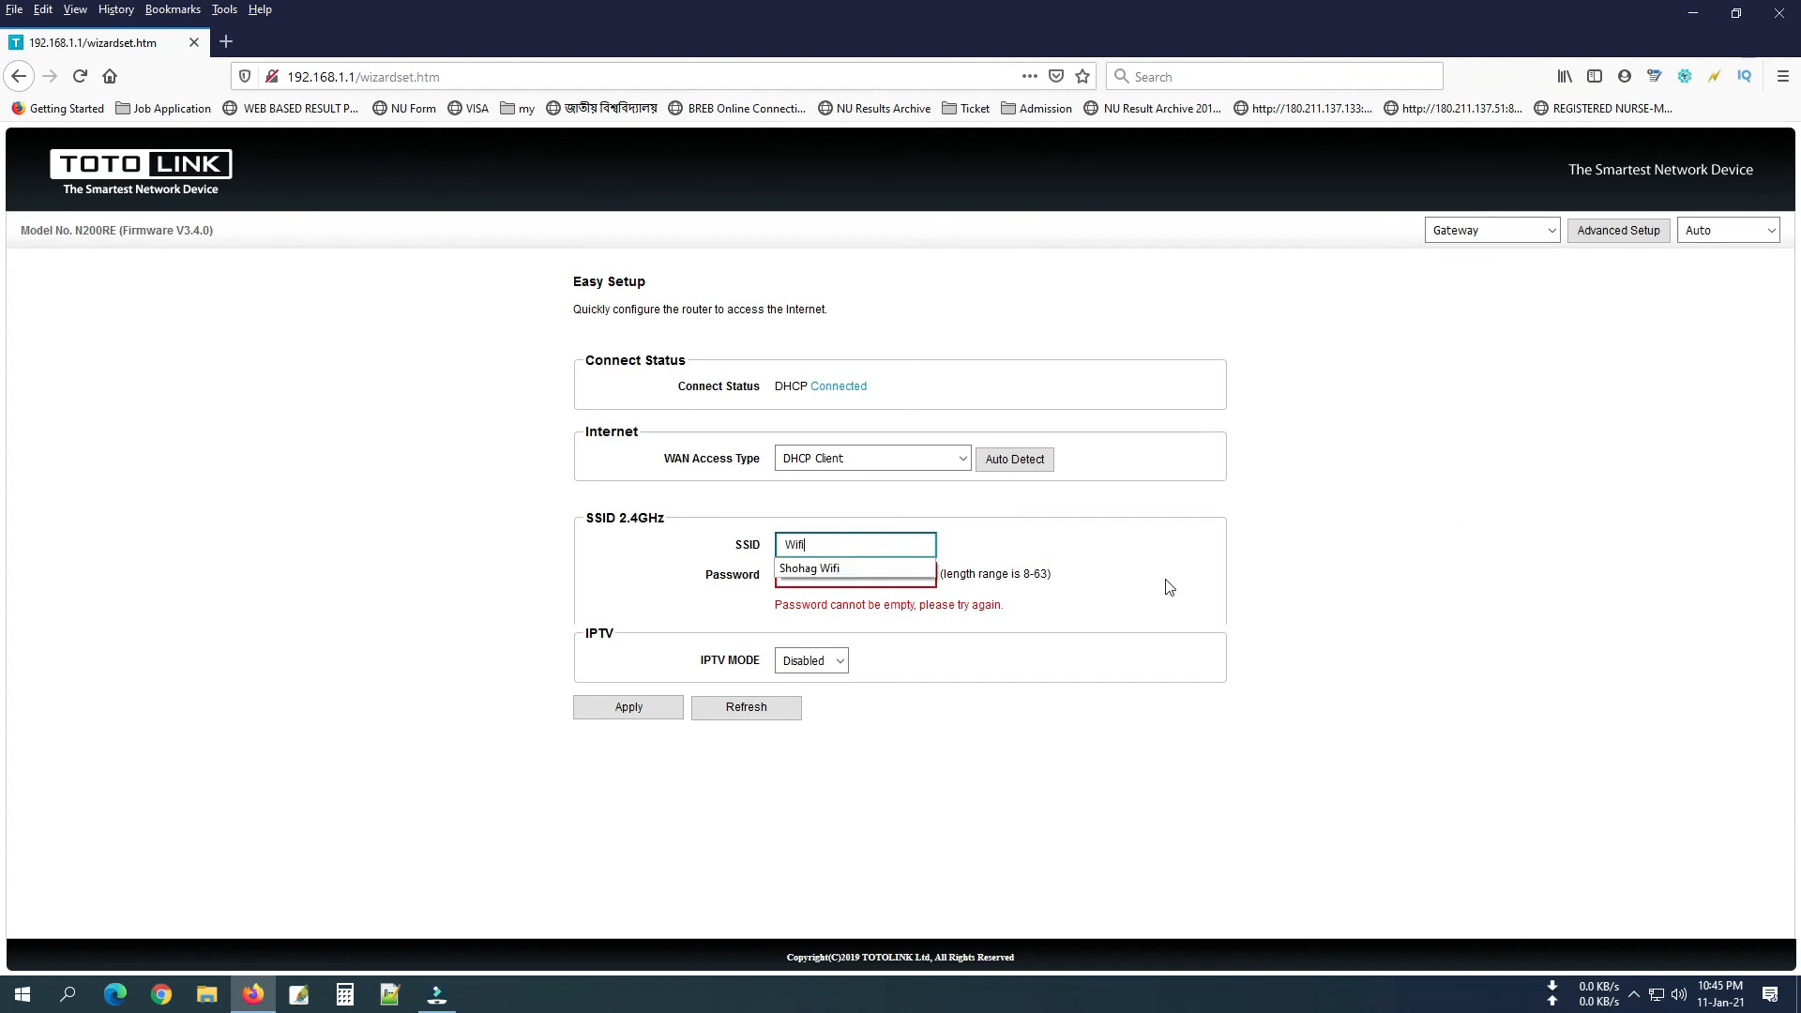
left_click(1056, 768)
left_click(891, 578)
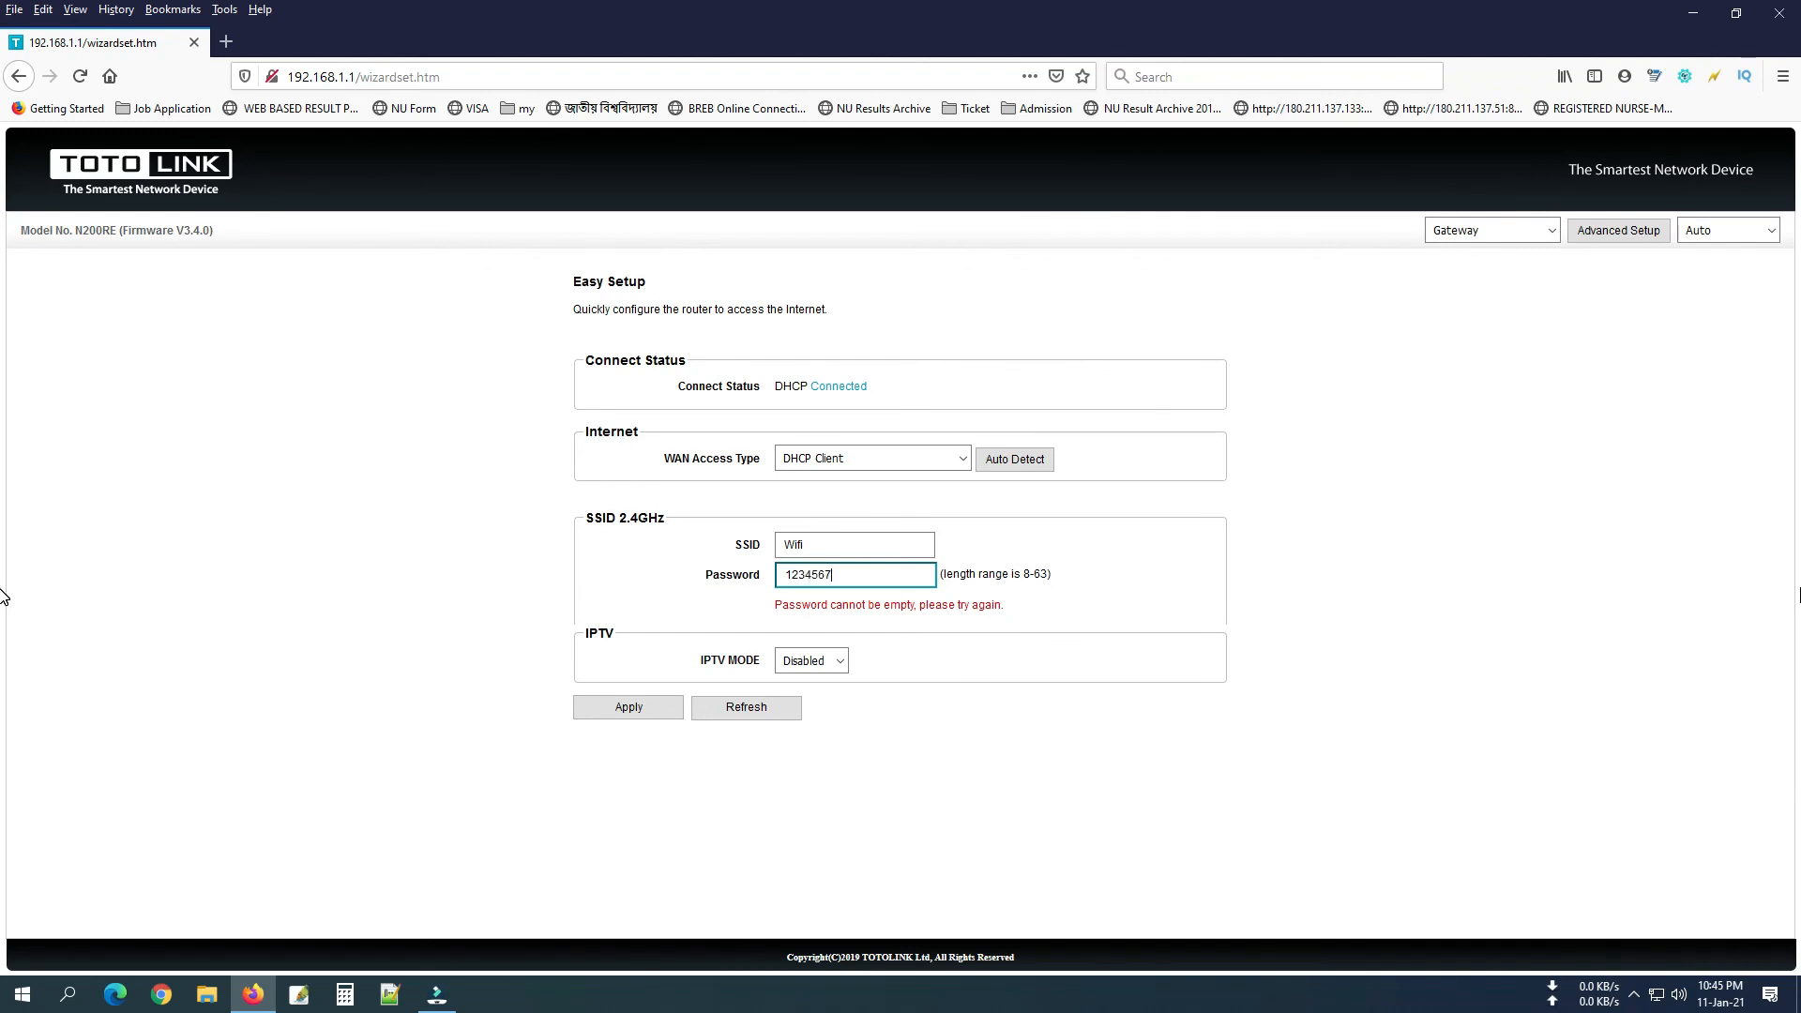
left_click(624, 709)
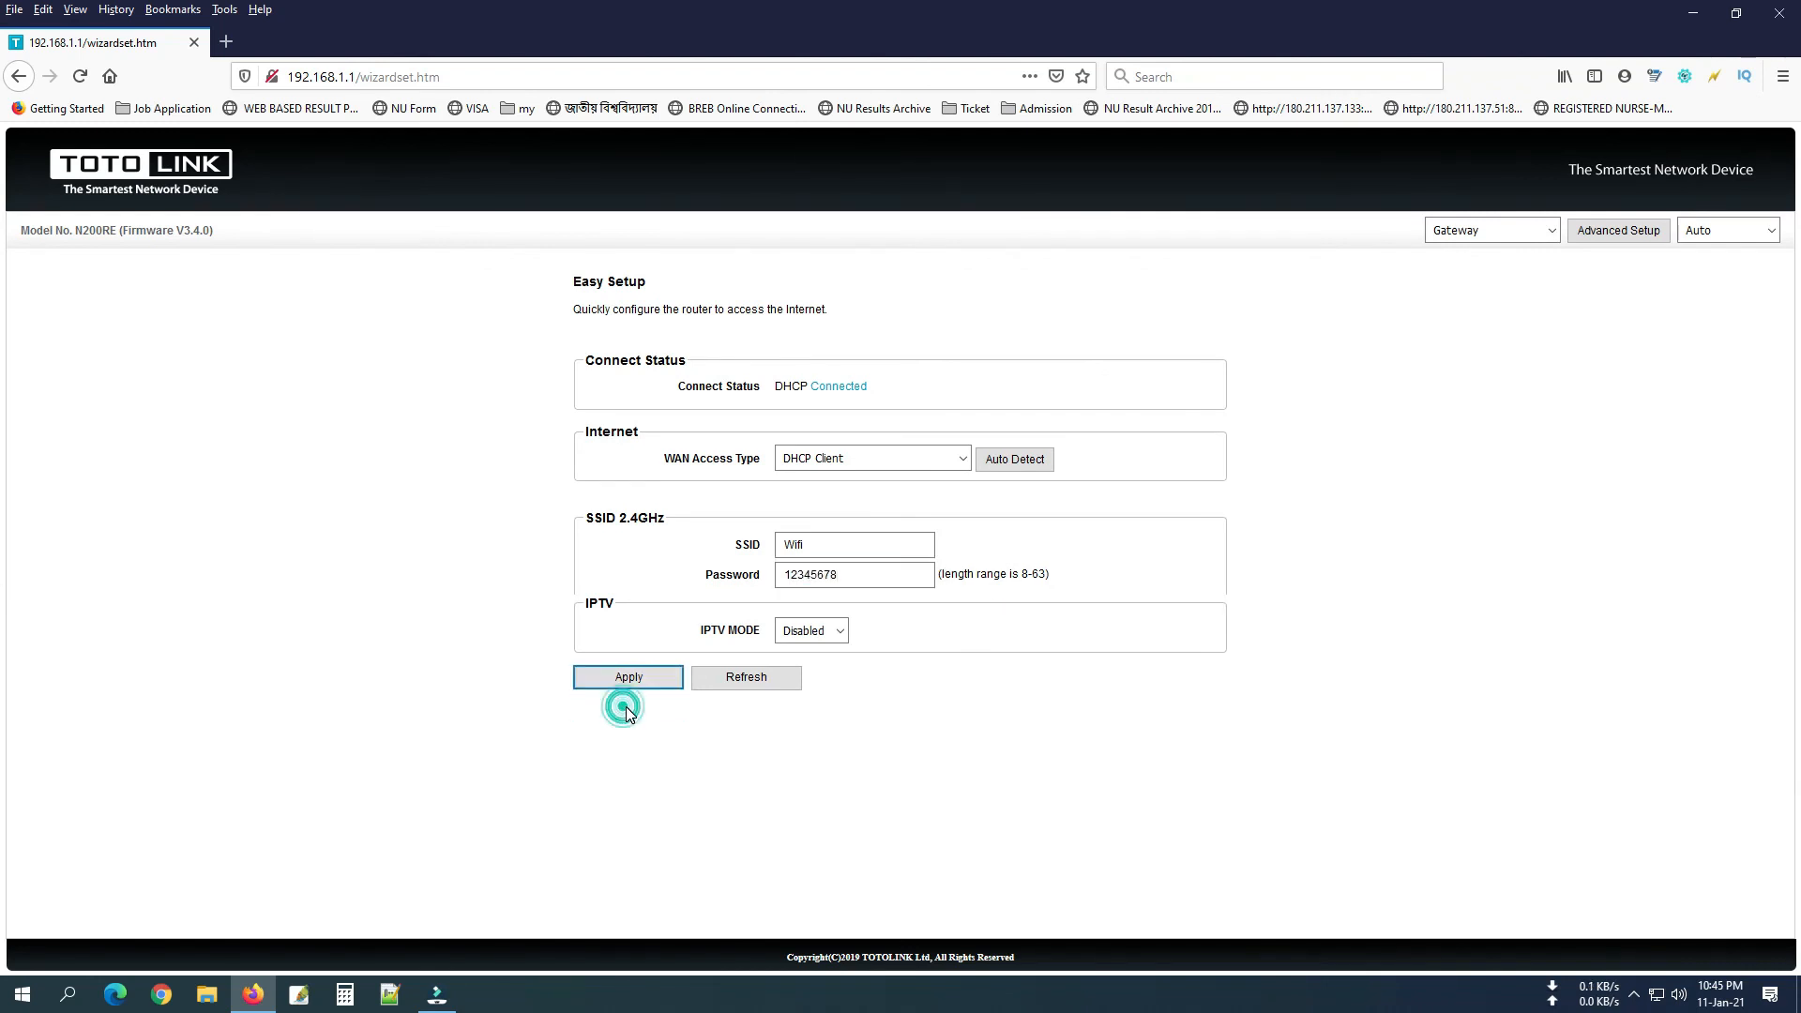